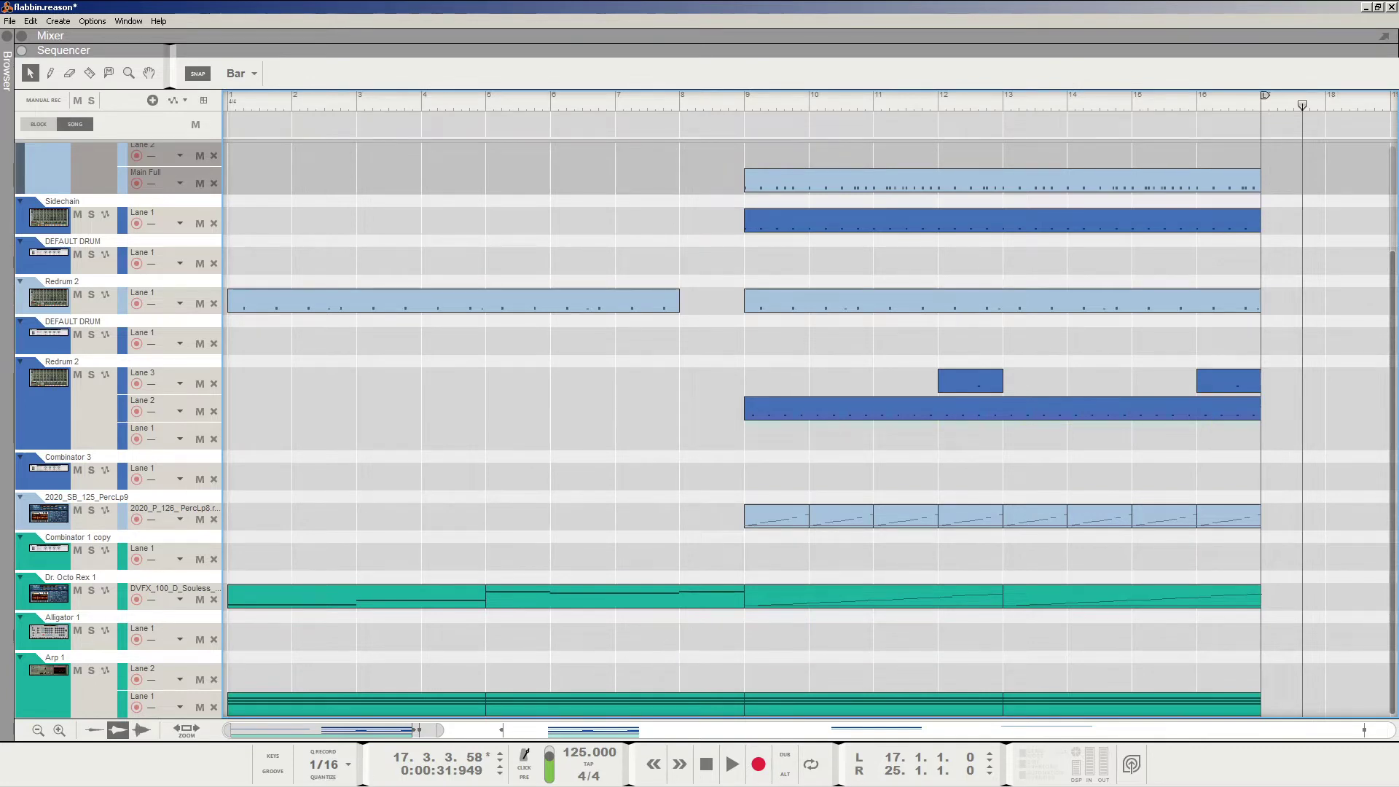
Switch from the flabbin.reason song to the open Document 1 song
mouse_move(320, 786)
left_click(136, 774)
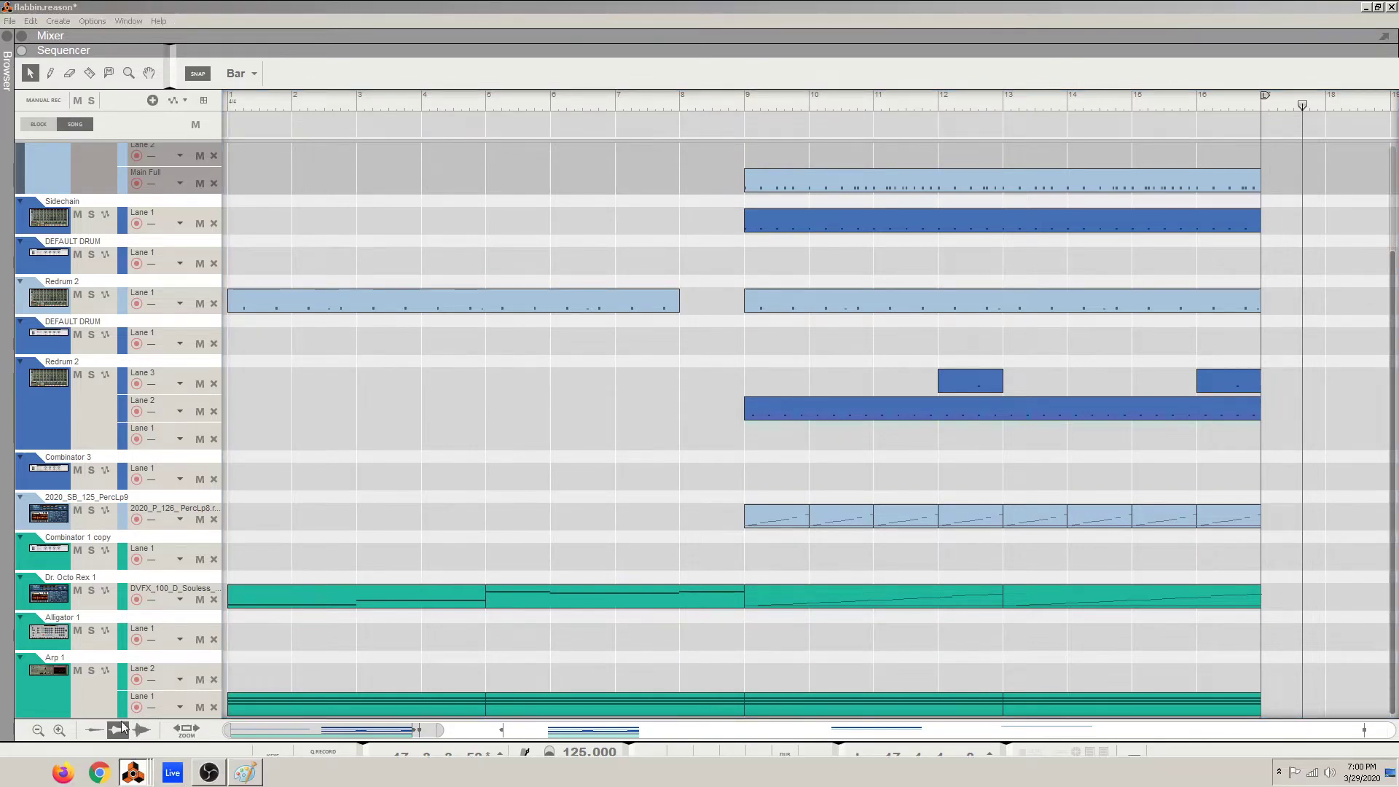
left_click(123, 722)
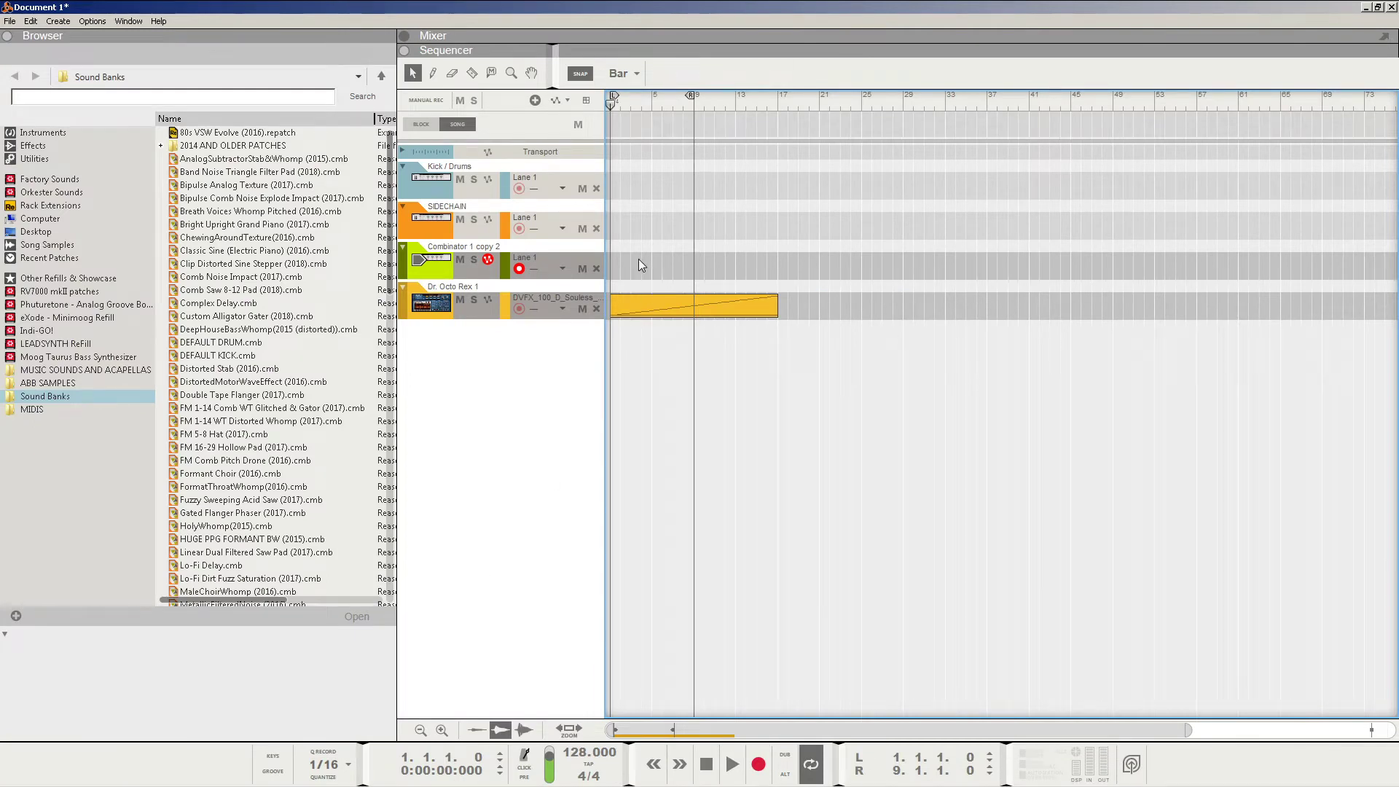
Solo the Dr. Octo Rex 1 track, play its loop from the start, and return playback to the beginning
left_click(474, 300)
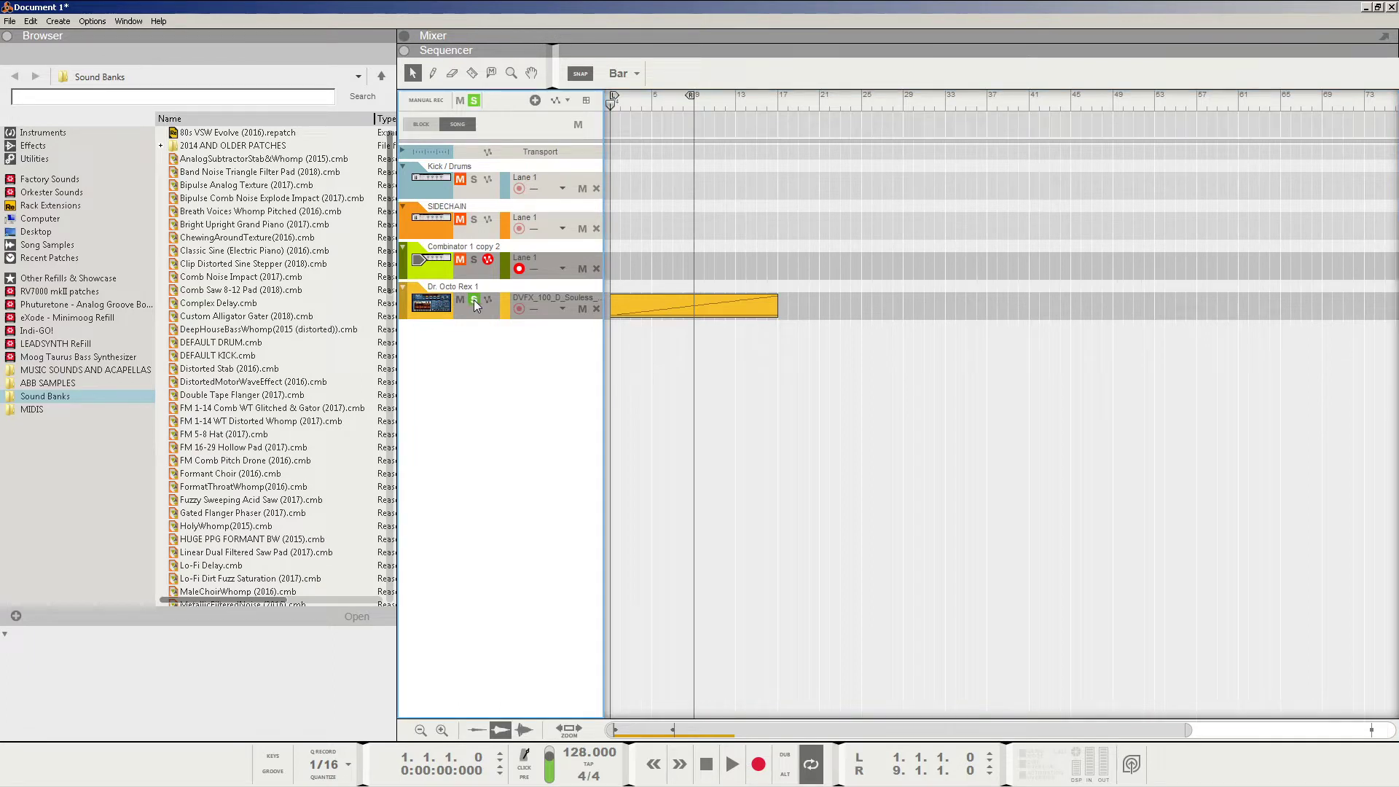
left_click(731, 765)
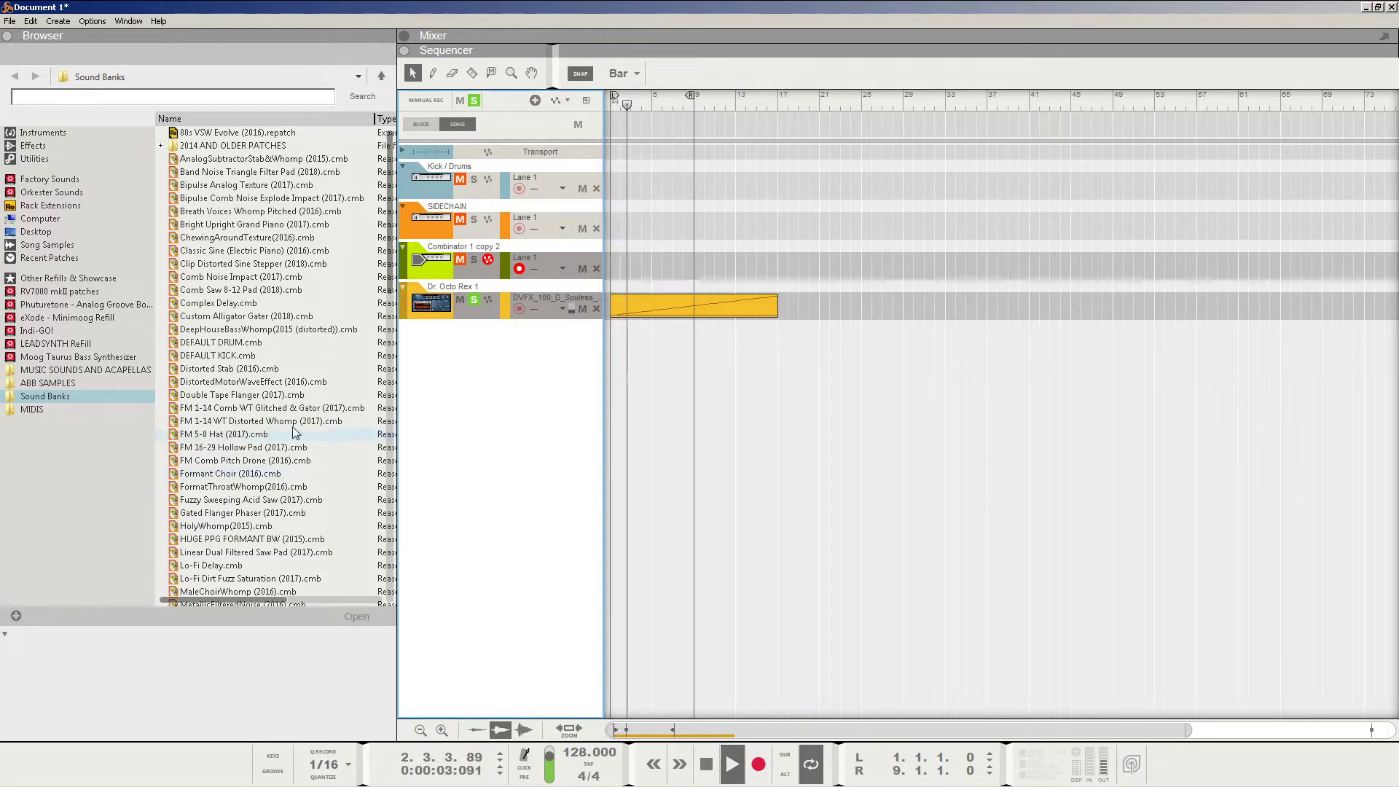
left_click(71, 182)
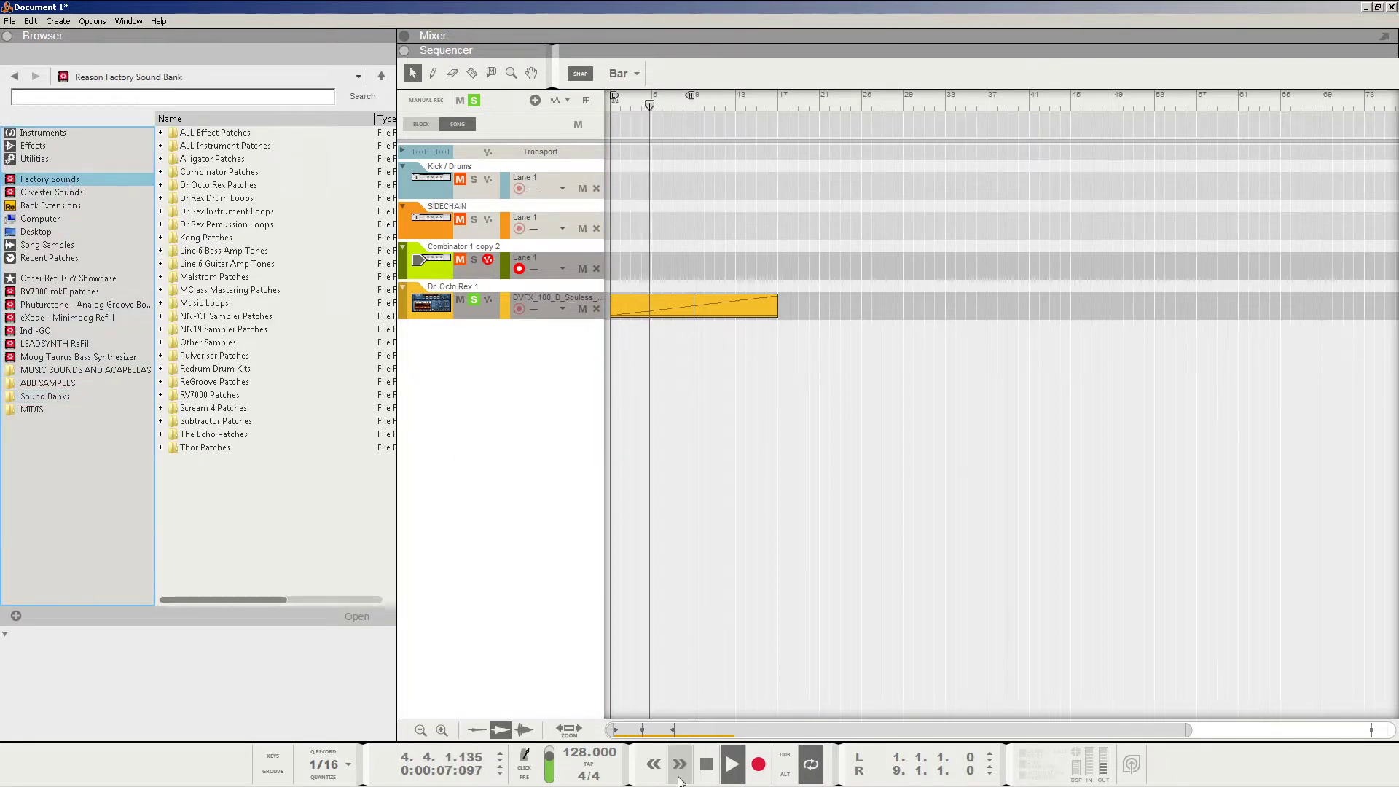
left_click(707, 765)
left_click(707, 765)
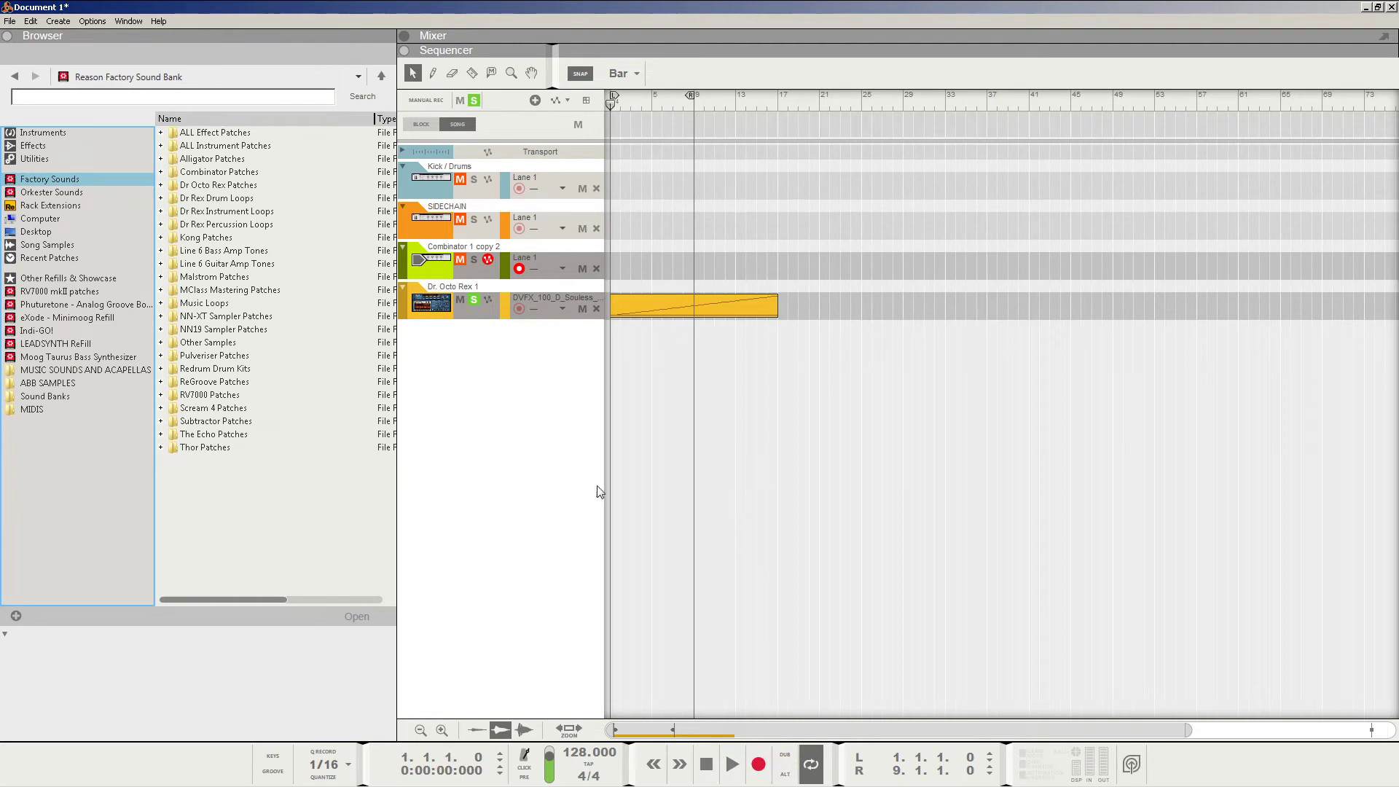
Target the Dr. Octo Rex 1 track and select its device in the Document 1 rack window
left_click(473, 315)
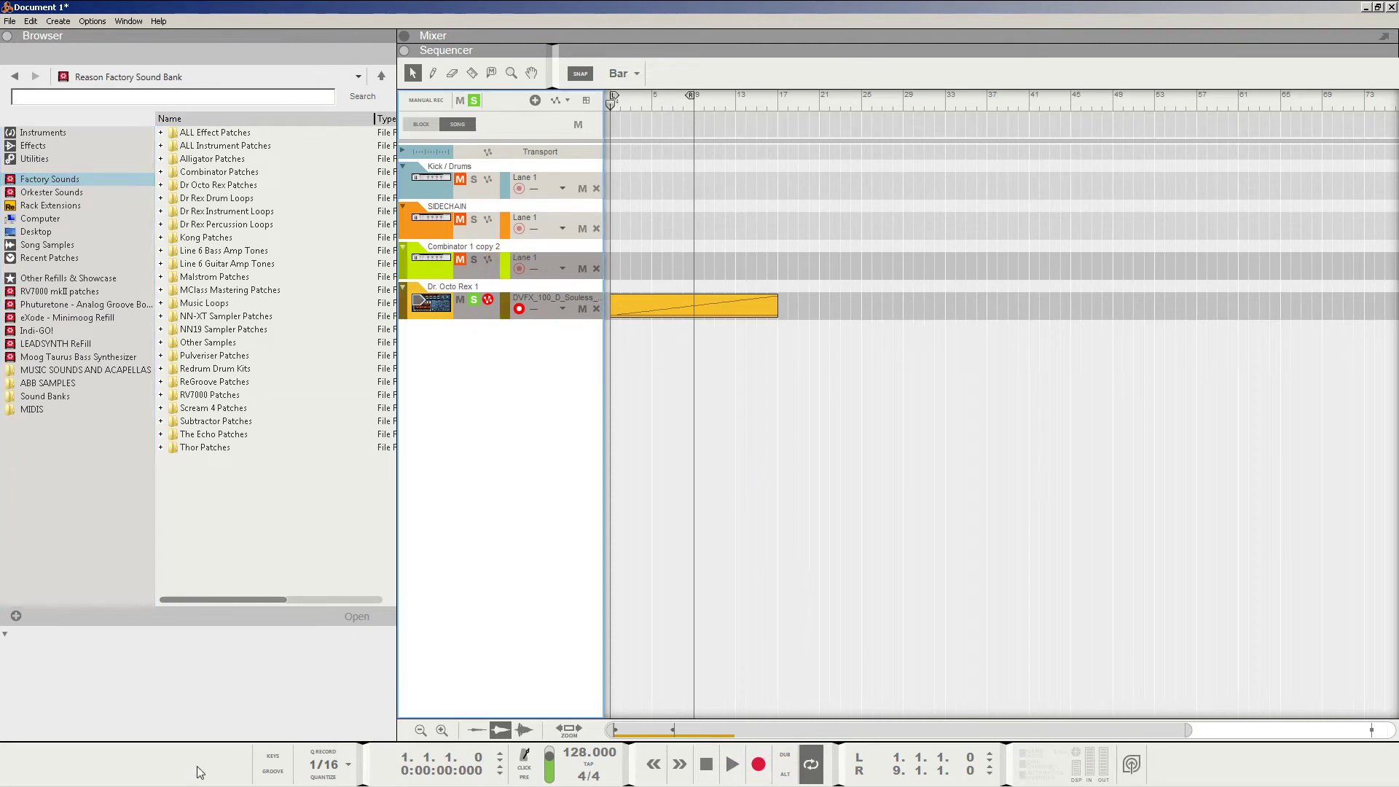
left_click(136, 775)
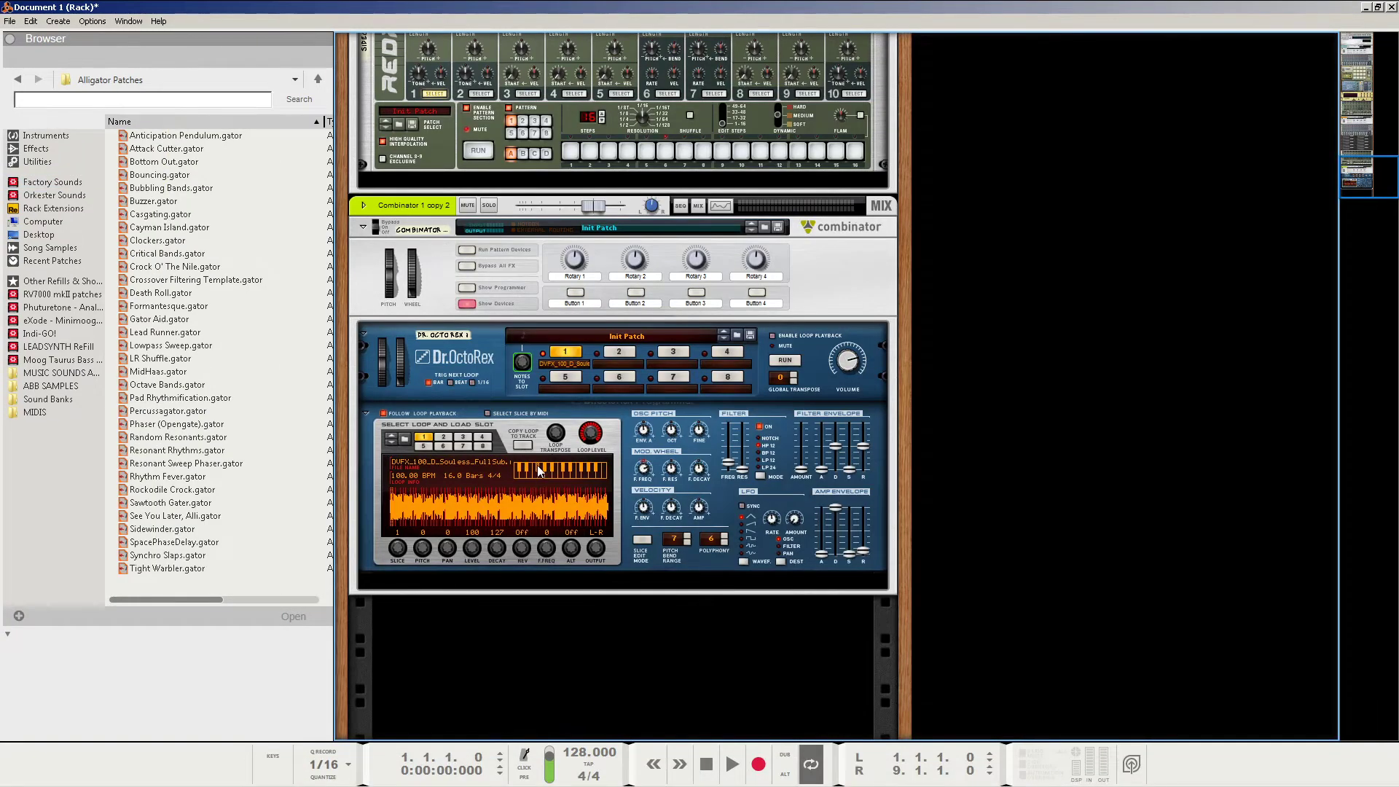
left_click(629, 558)
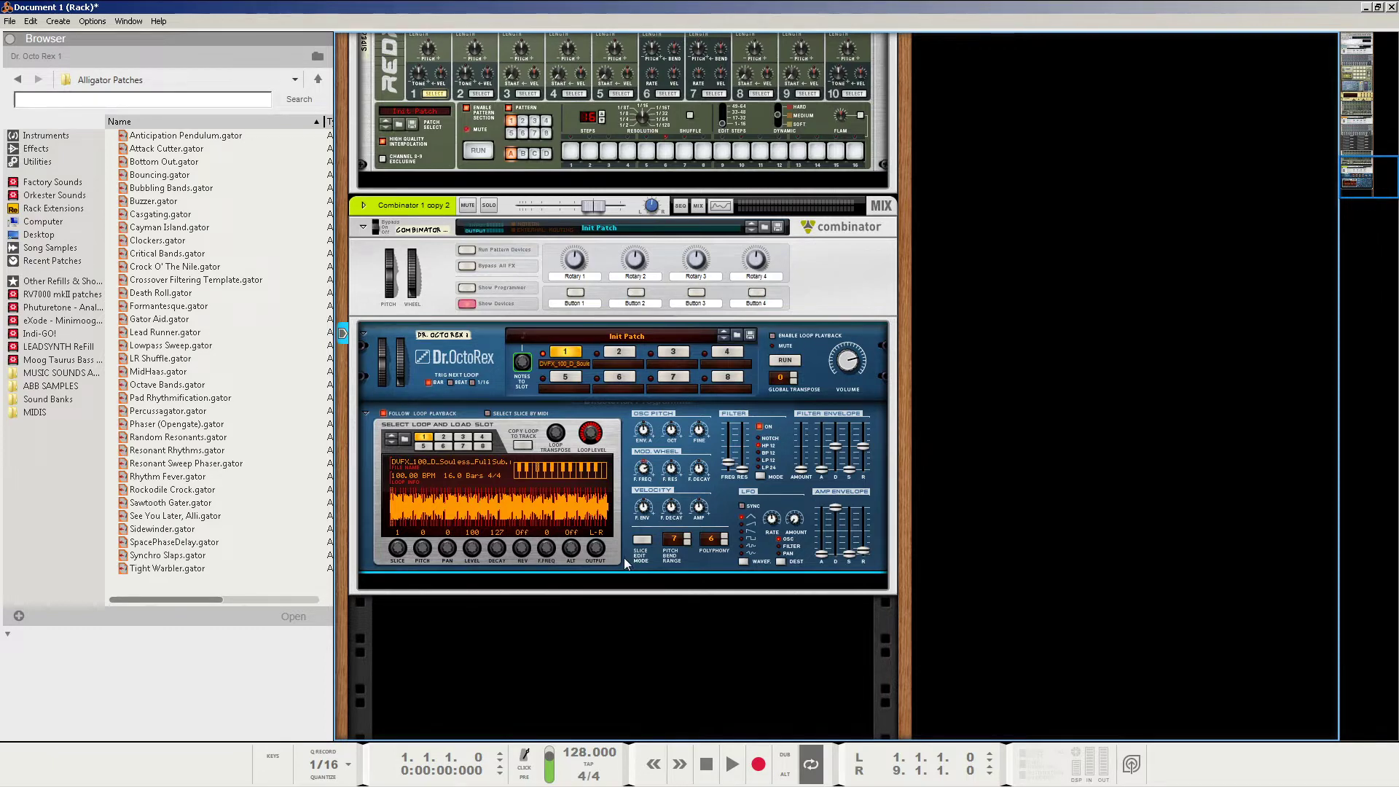
left_click(609, 644)
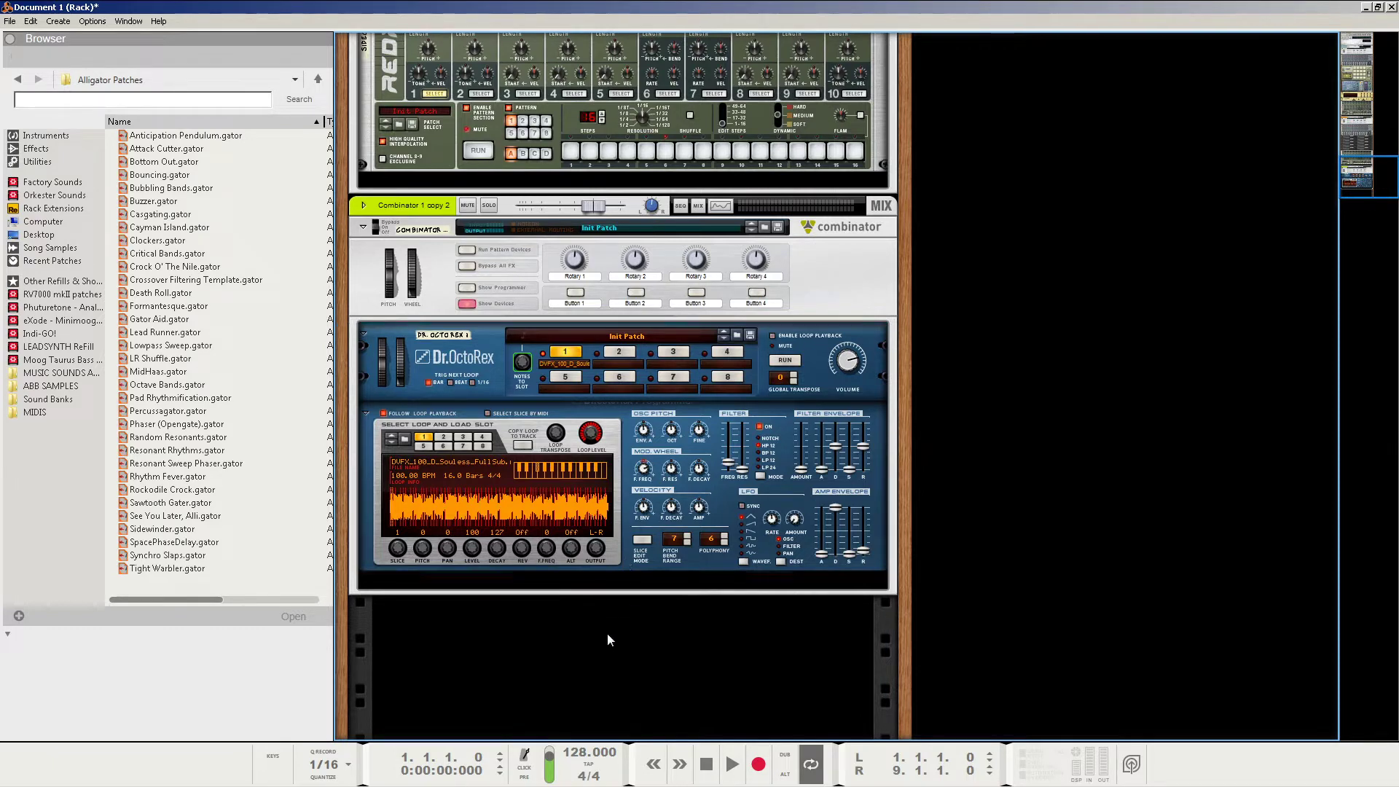
right_click(608, 635)
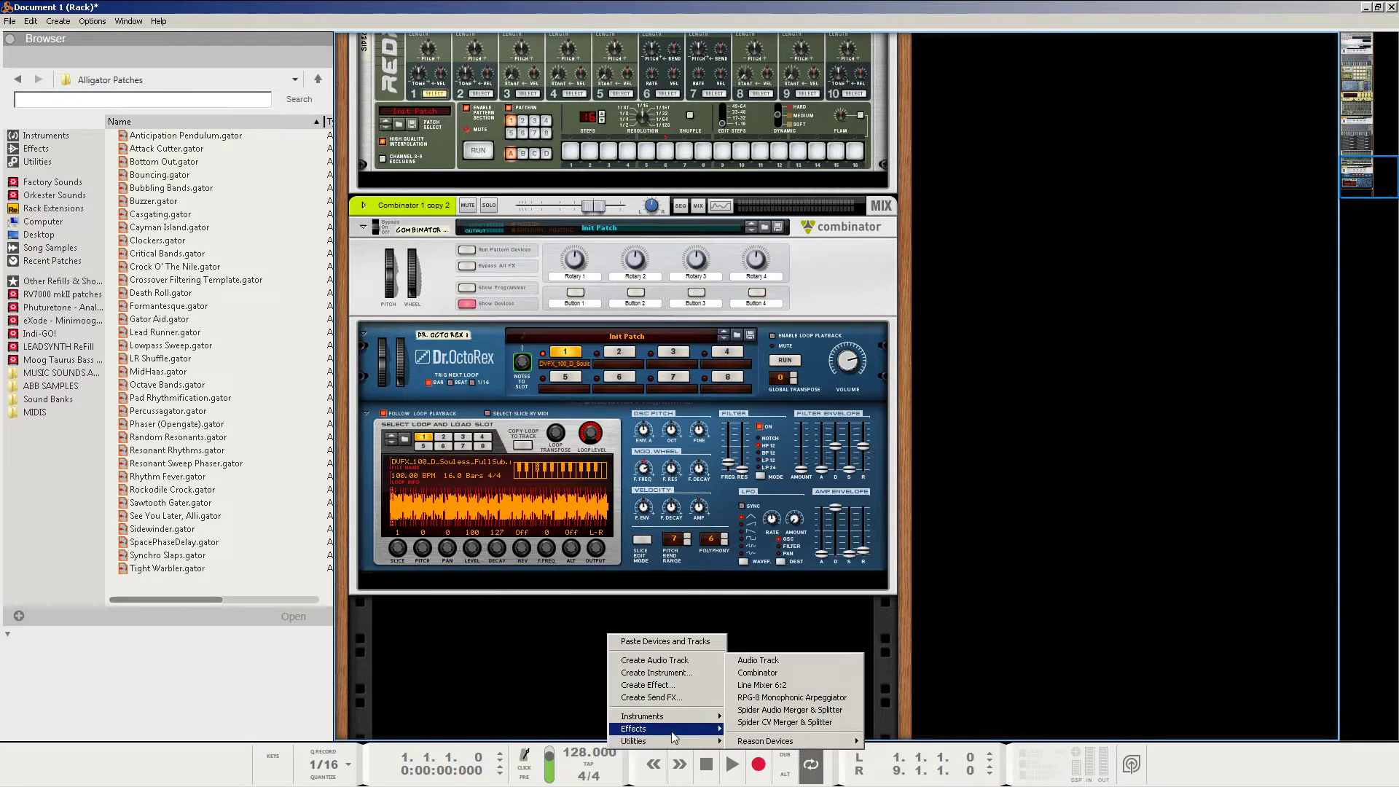
left_click(623, 543)
right_click(623, 543)
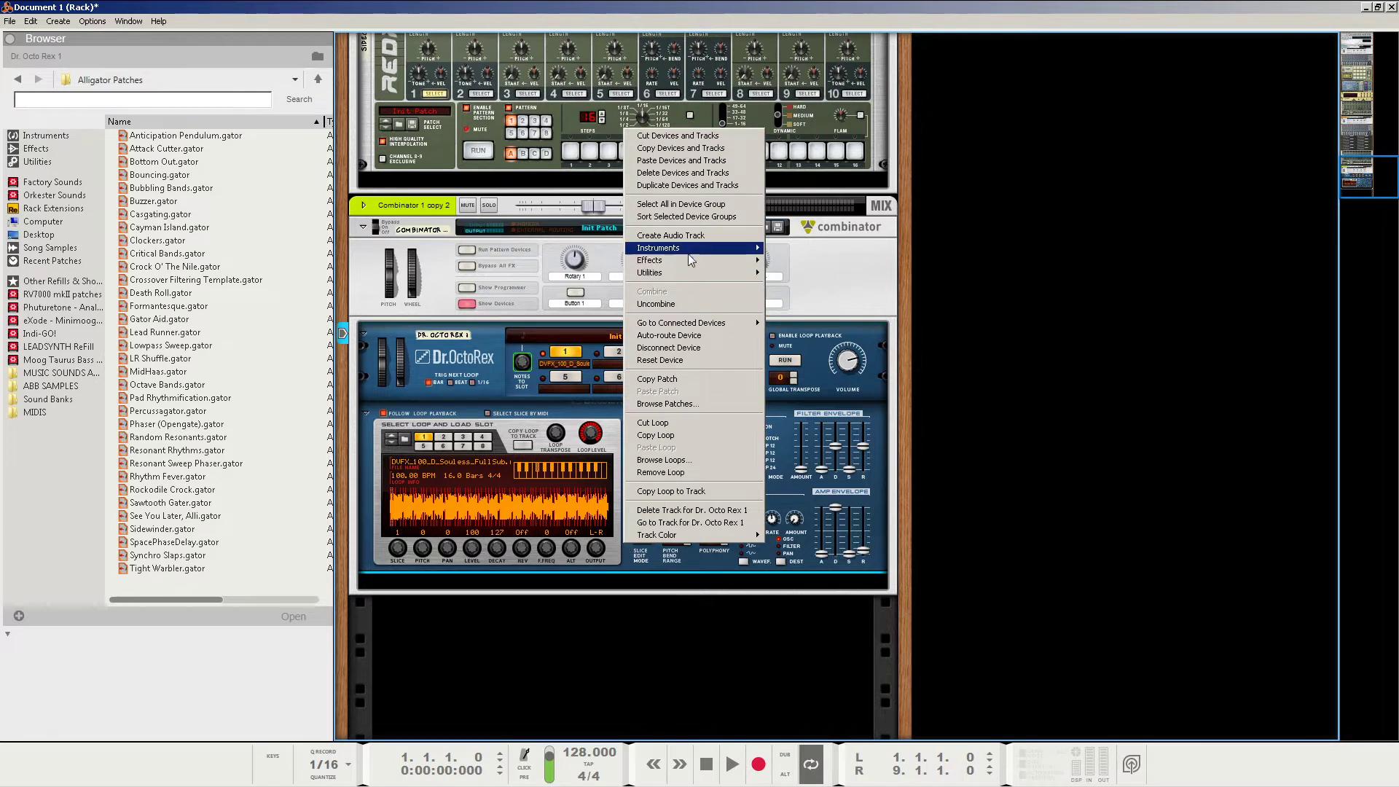
mouse_move(691, 249)
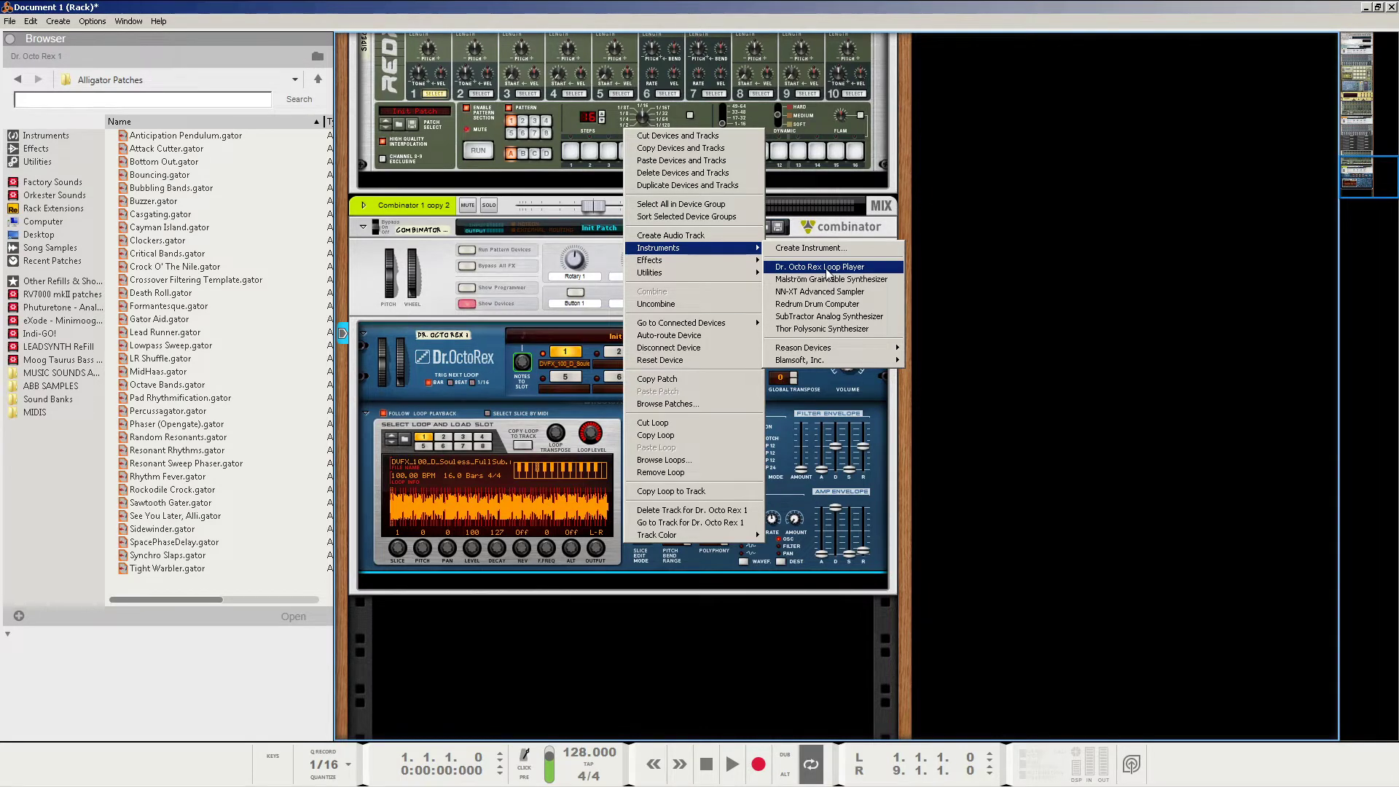
Add an Alligator Filter Gate effect to the Dr. OctoRex device
left_click(459, 337)
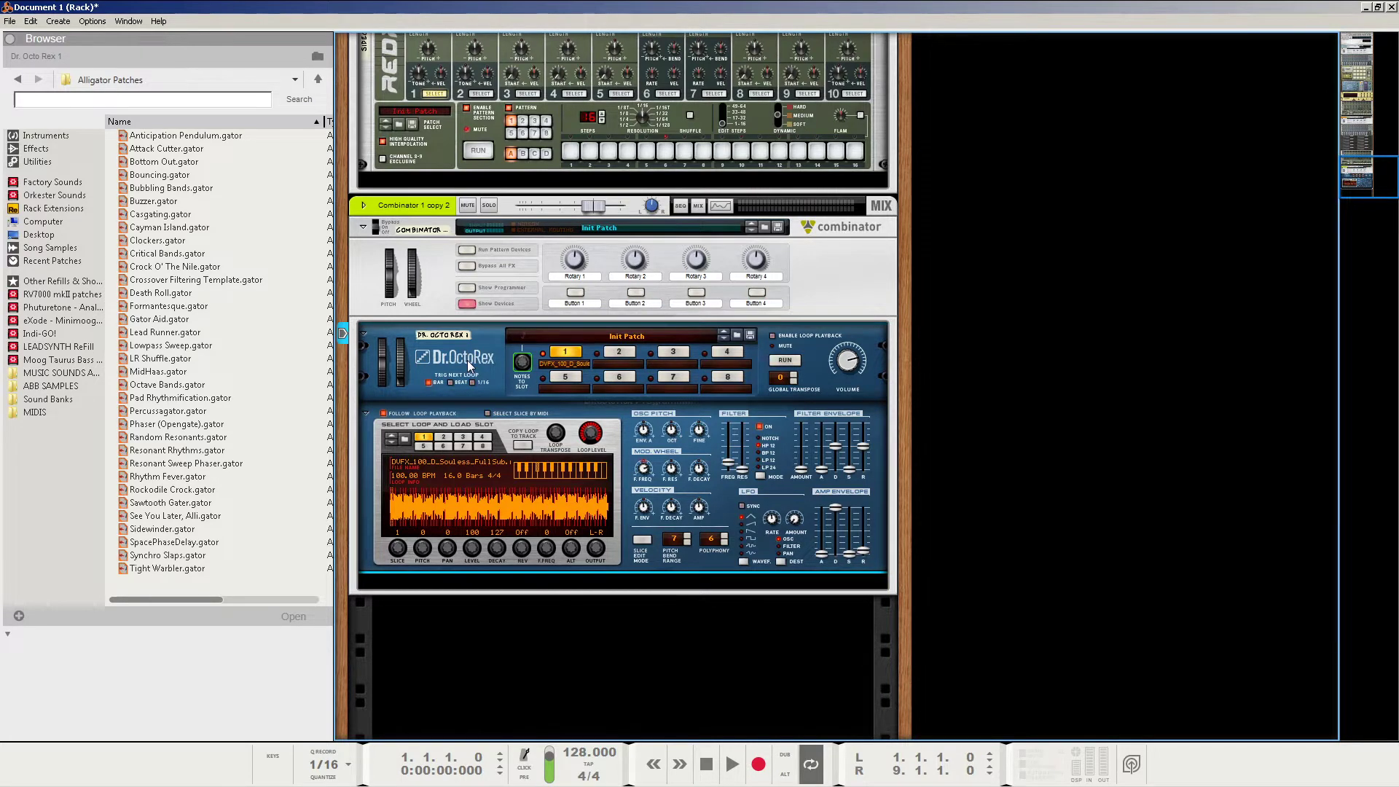
right_click(468, 365)
mouse_move(531, 495)
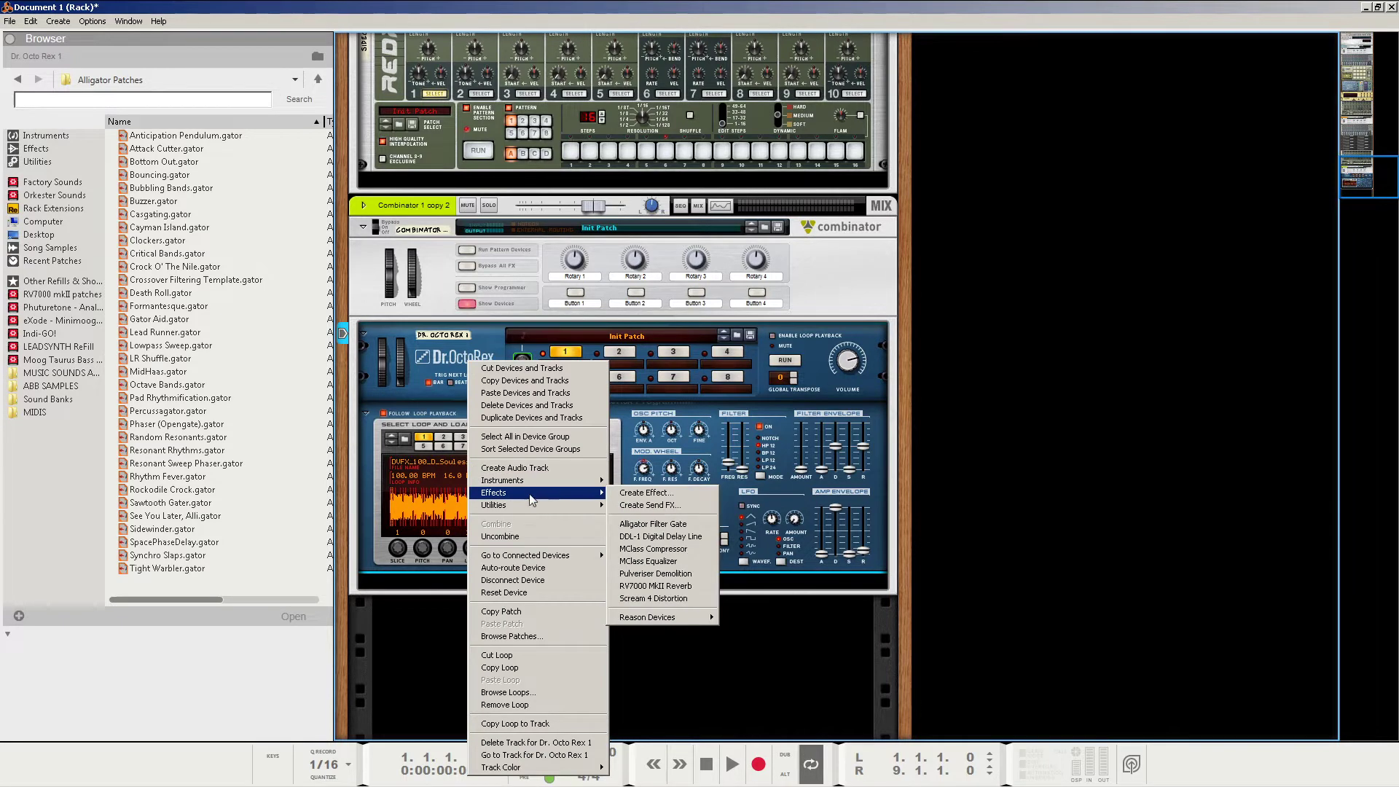
left_click(642, 525)
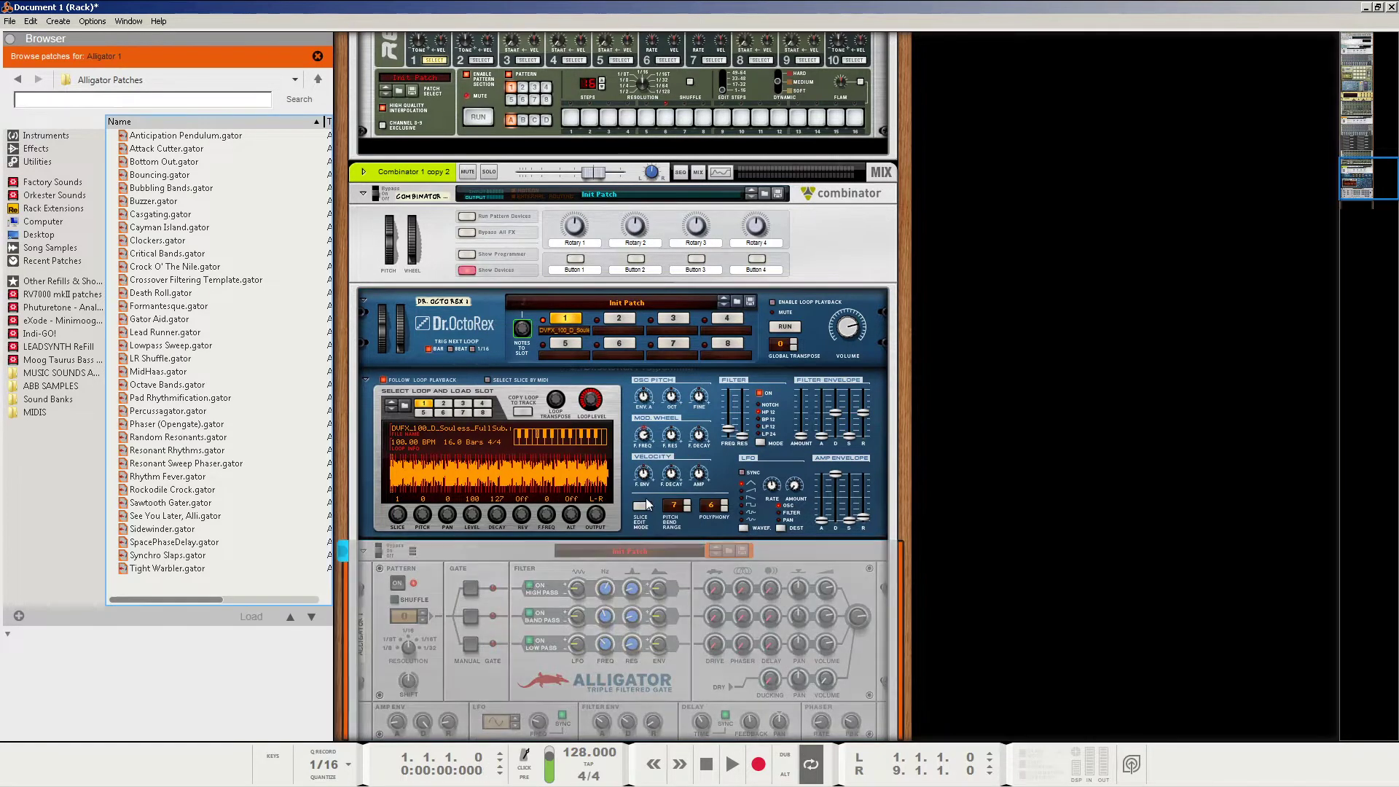
Examine the audio cable routing between Dr. OctoRex, the Alligator and the Combinator at the back of the rack
key("Tab")
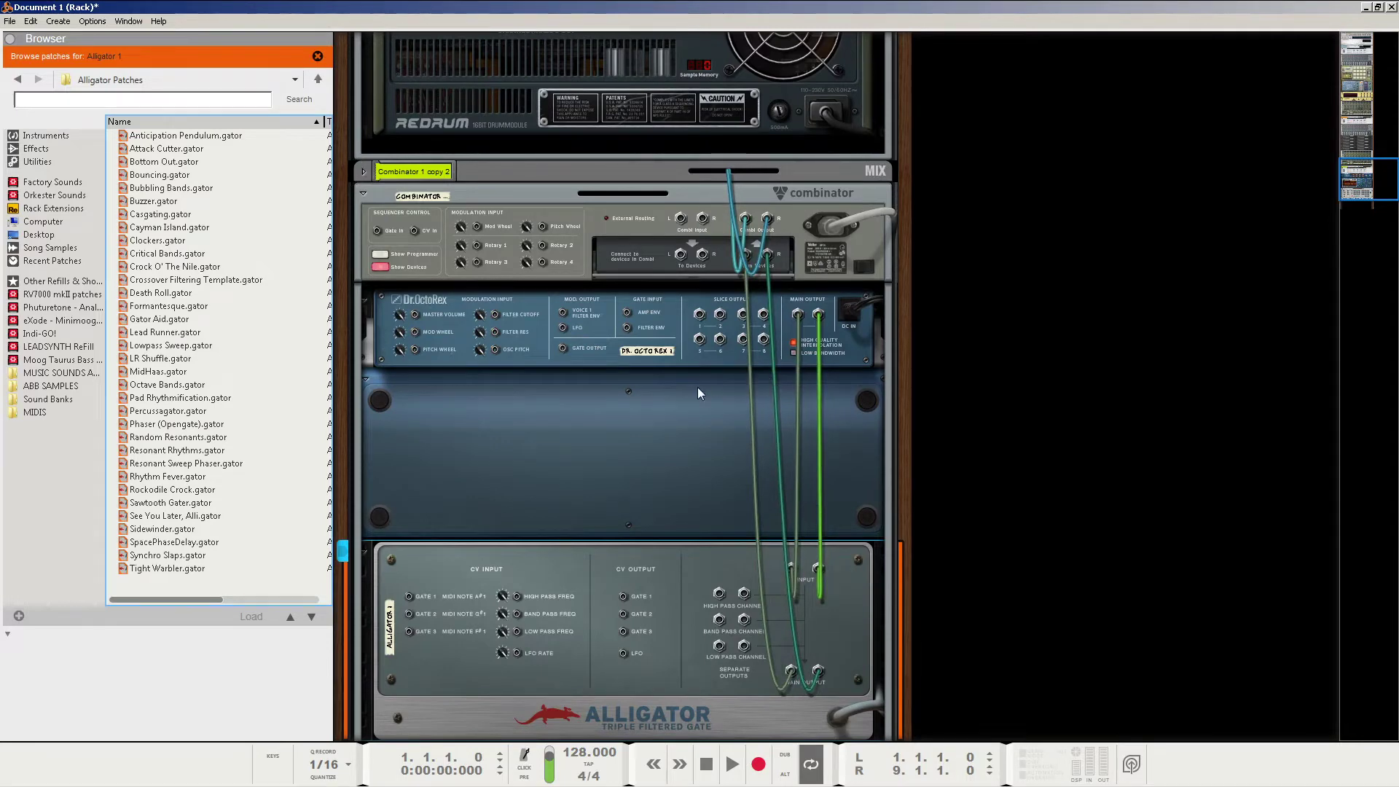
scroll(698, 389, "down", 2)
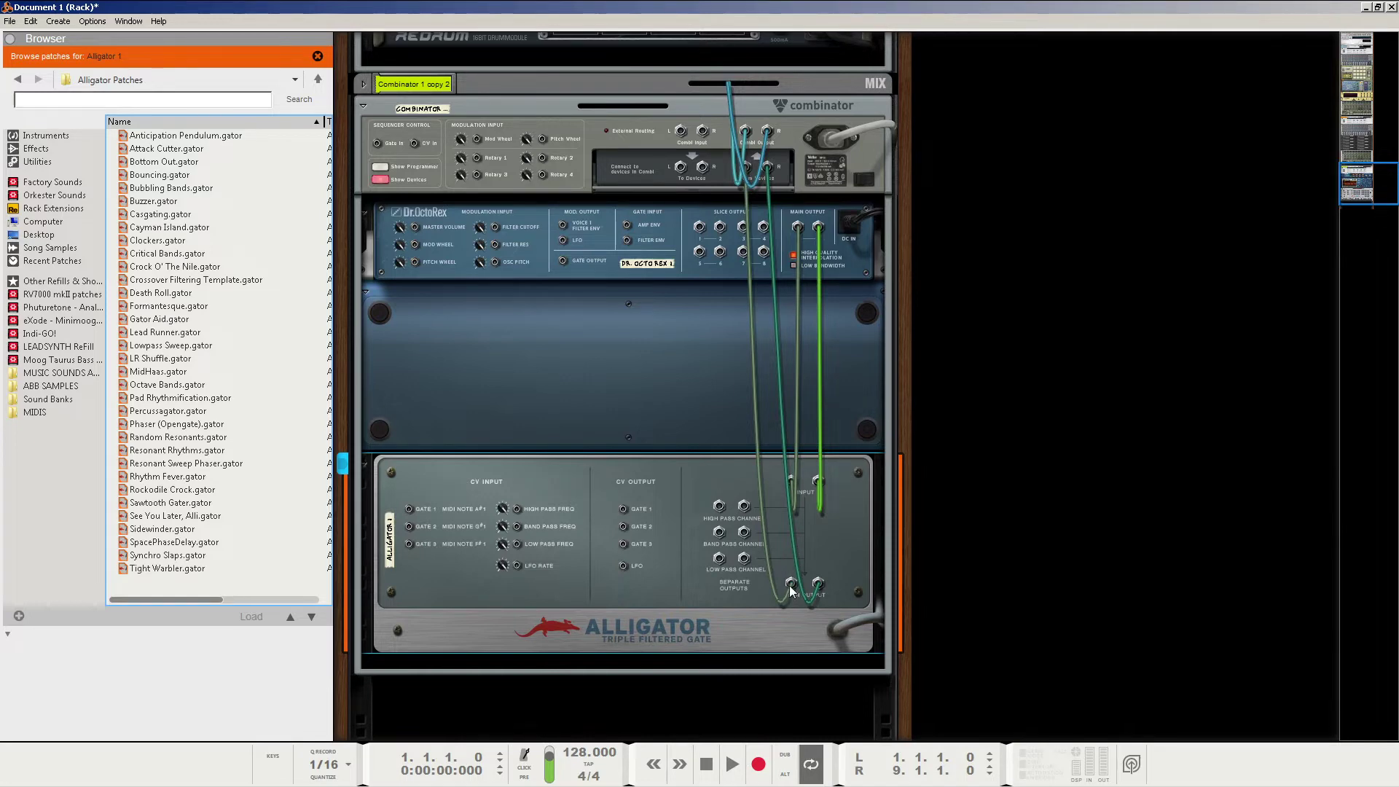
key("Tab")
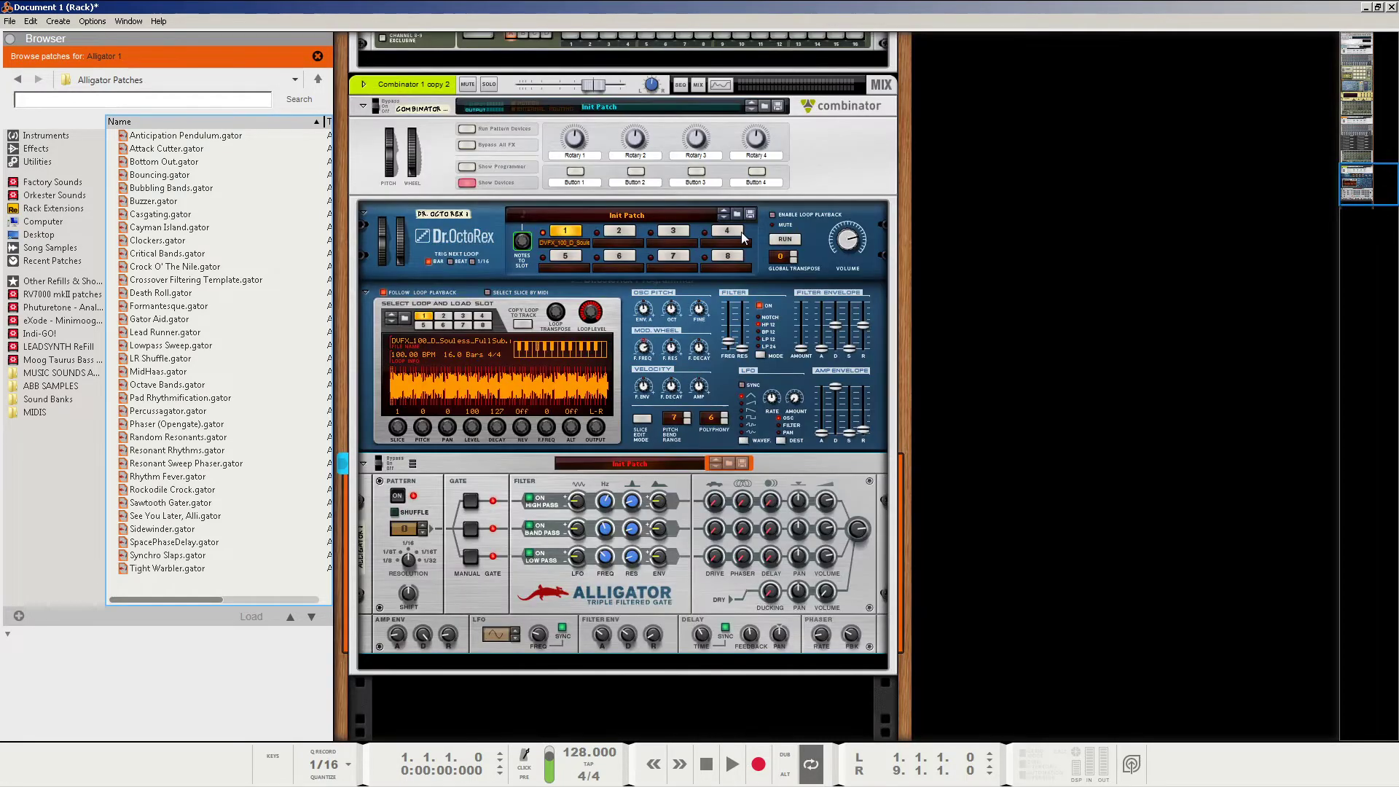
Switch off the Alligator's pattern section and its high pass, band pass and low pass filters
left_click(397, 493)
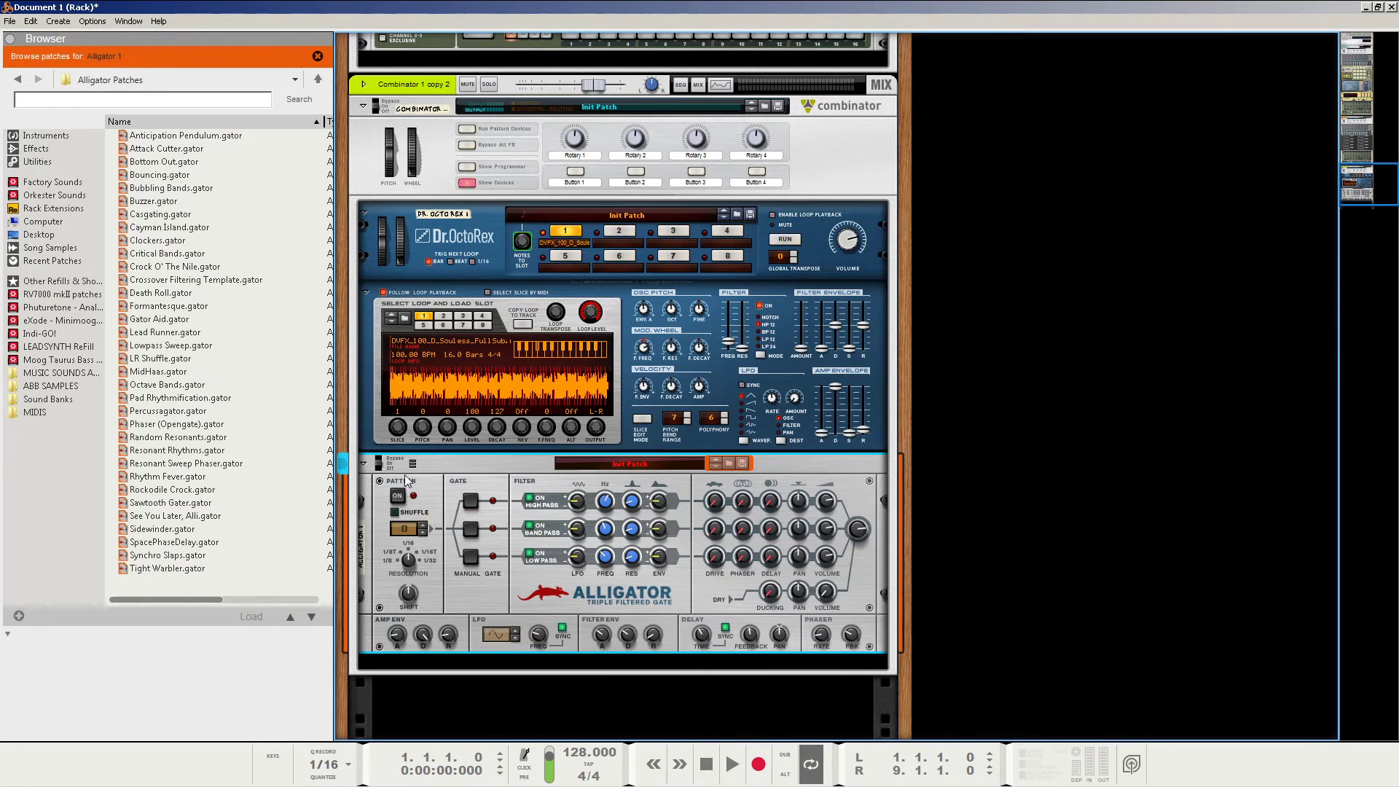
left_click(452, 226)
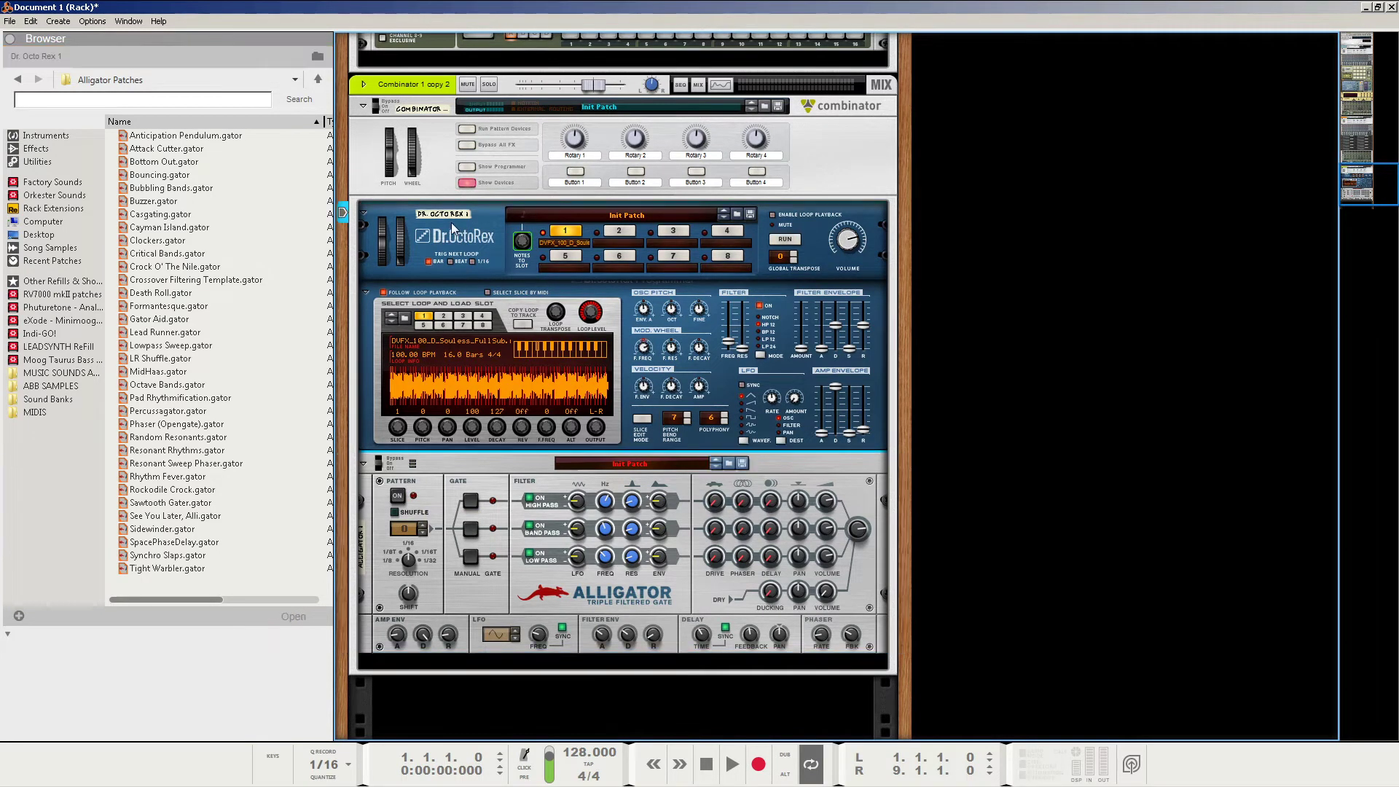
right_click(452, 224)
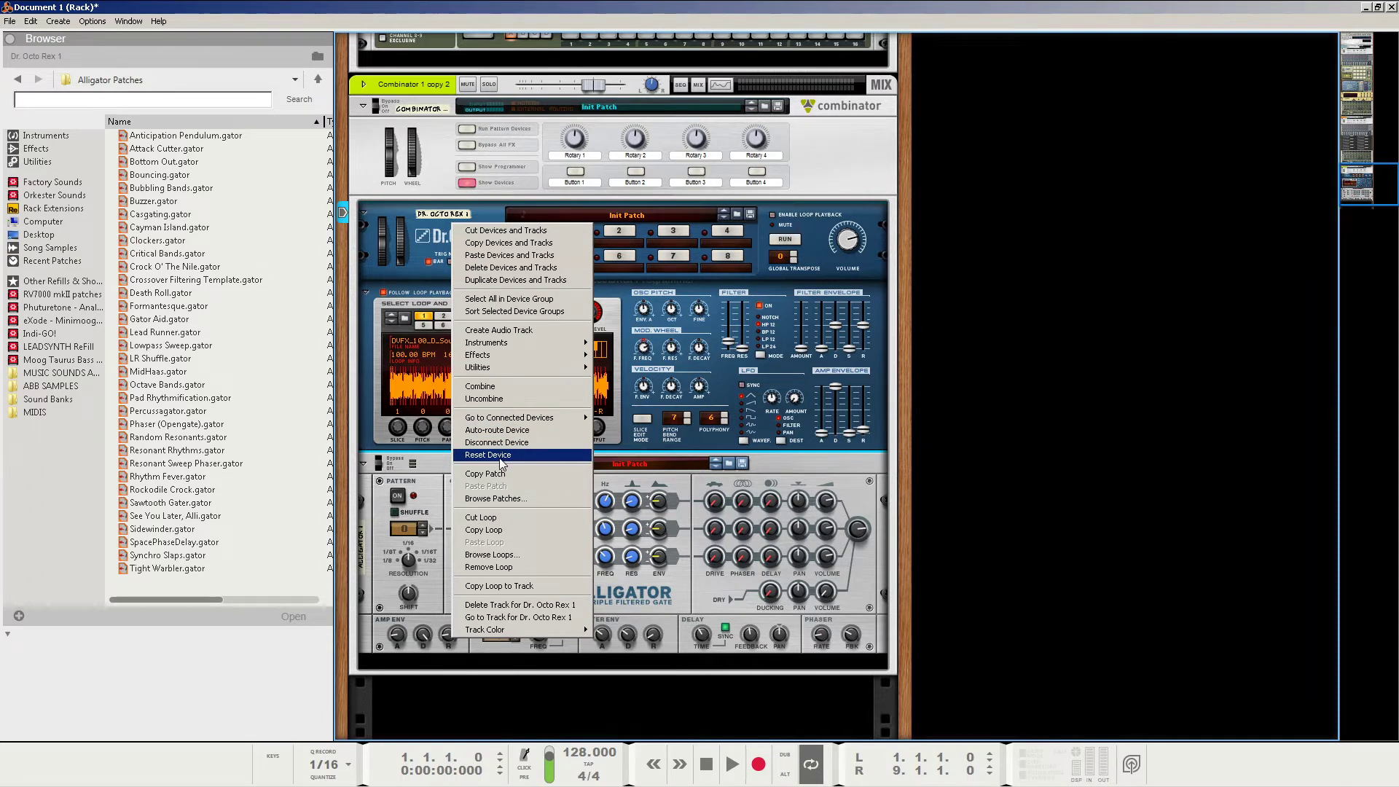
left_click(436, 232)
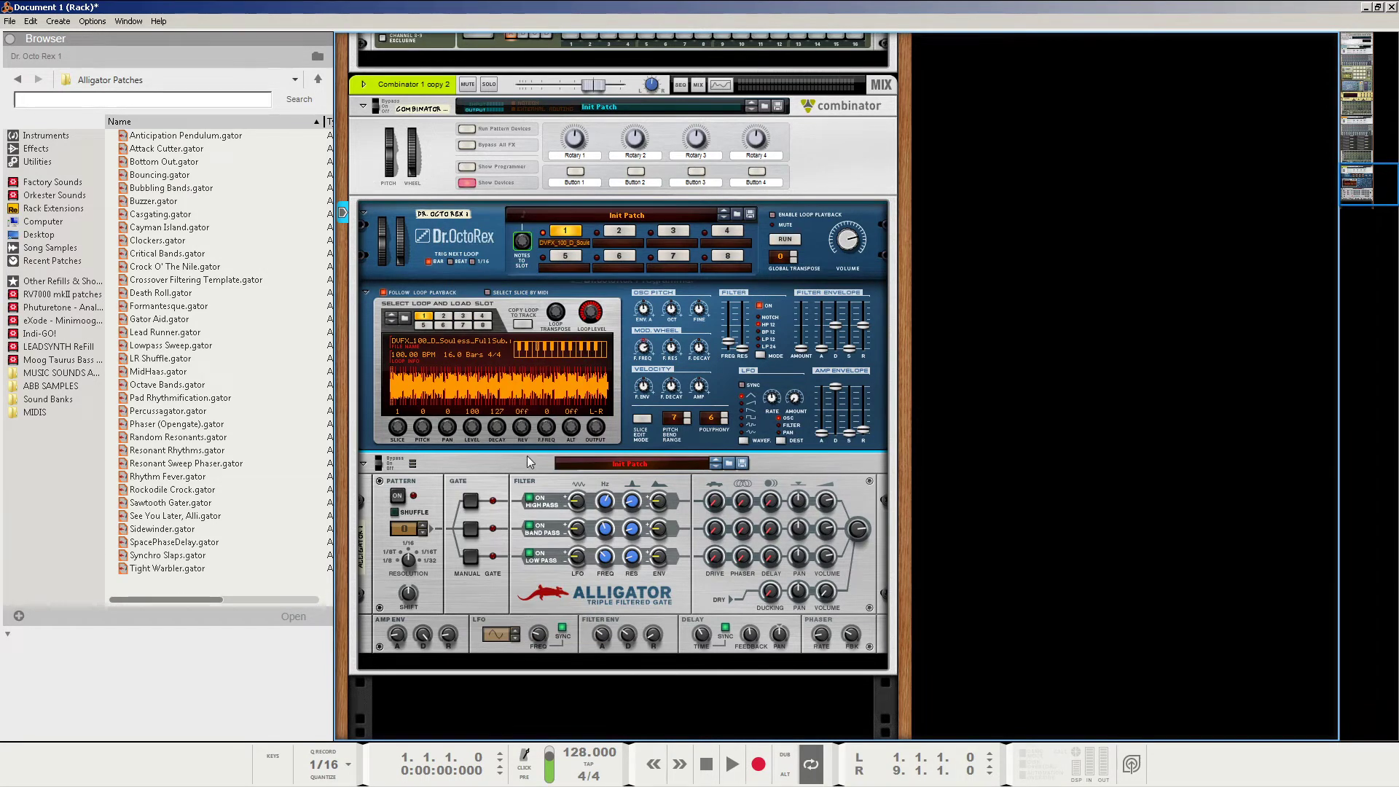
left_click(445, 480)
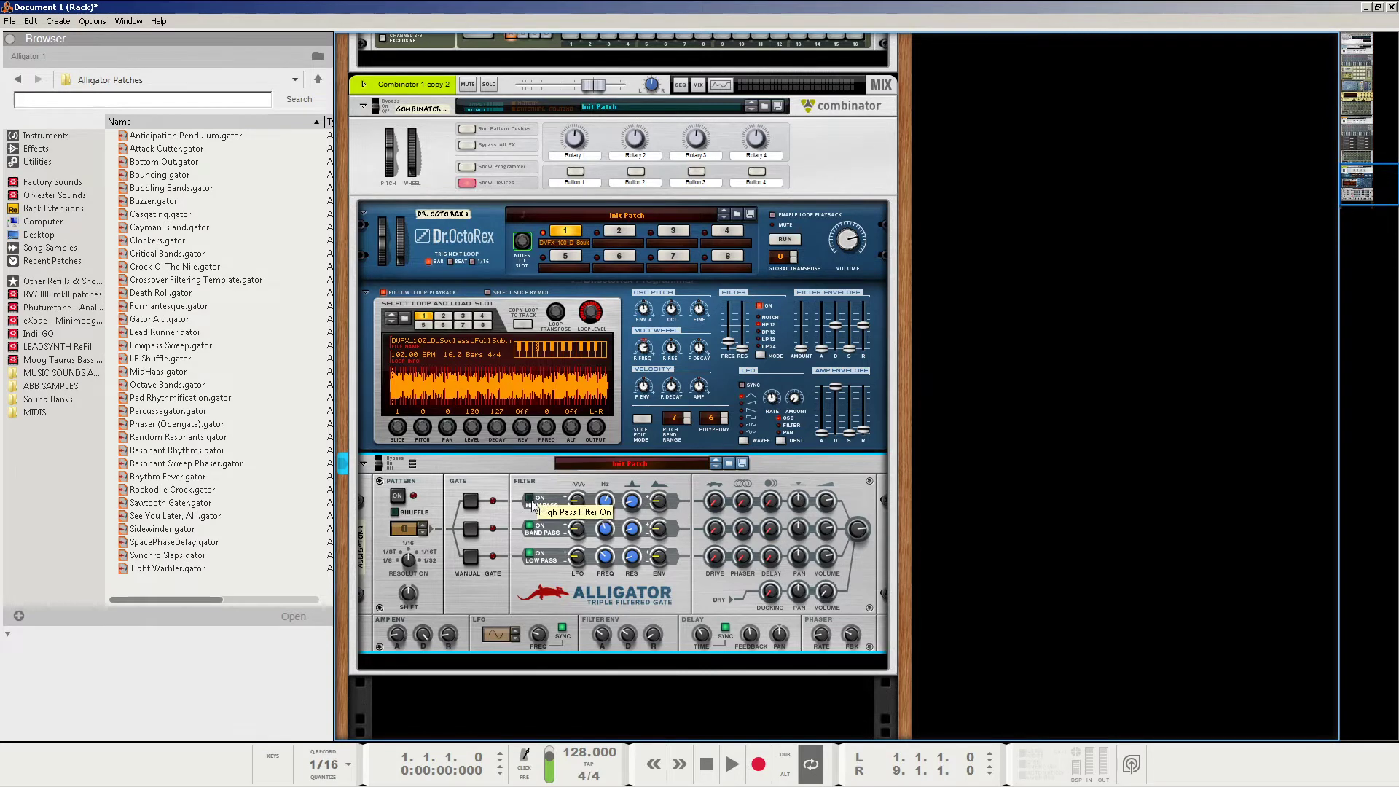
left_click(529, 526)
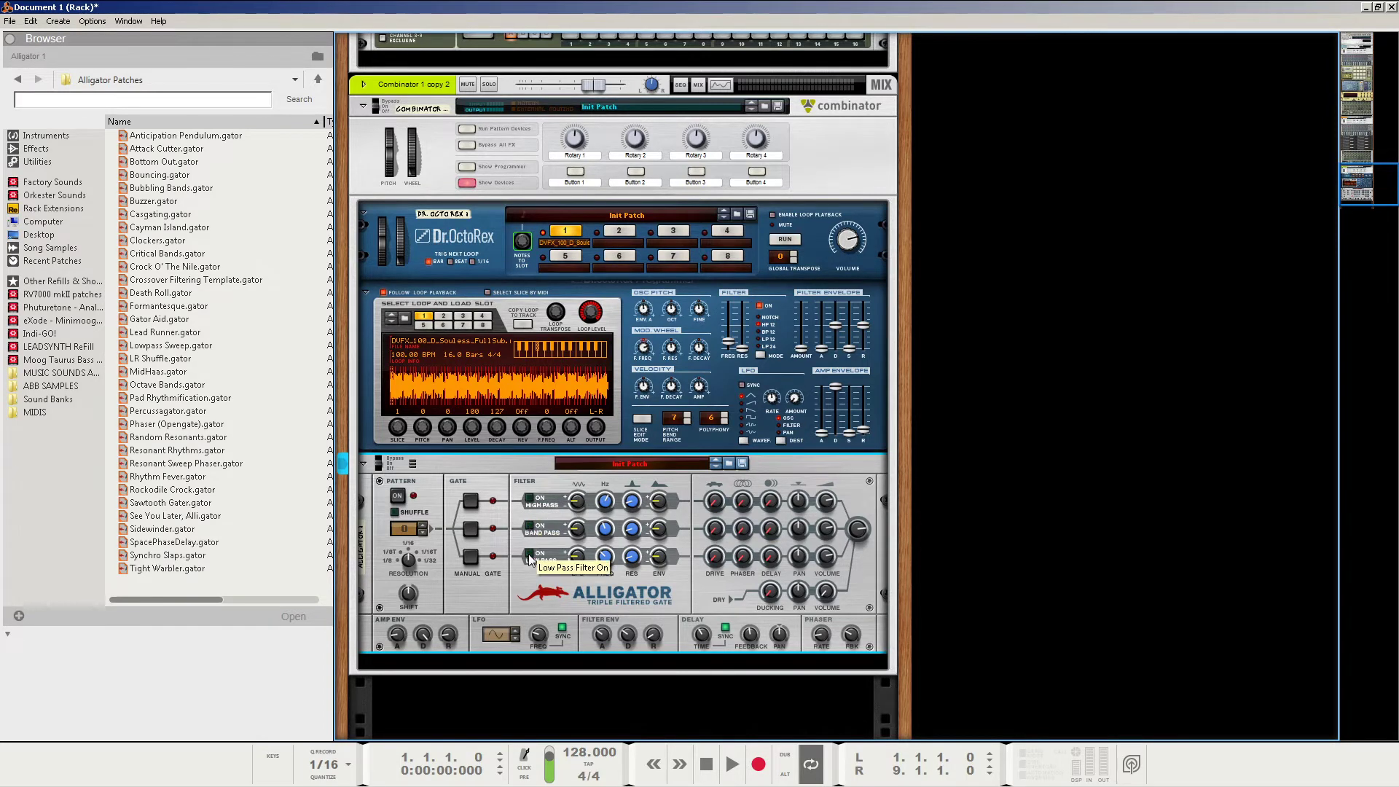
left_click(529, 554)
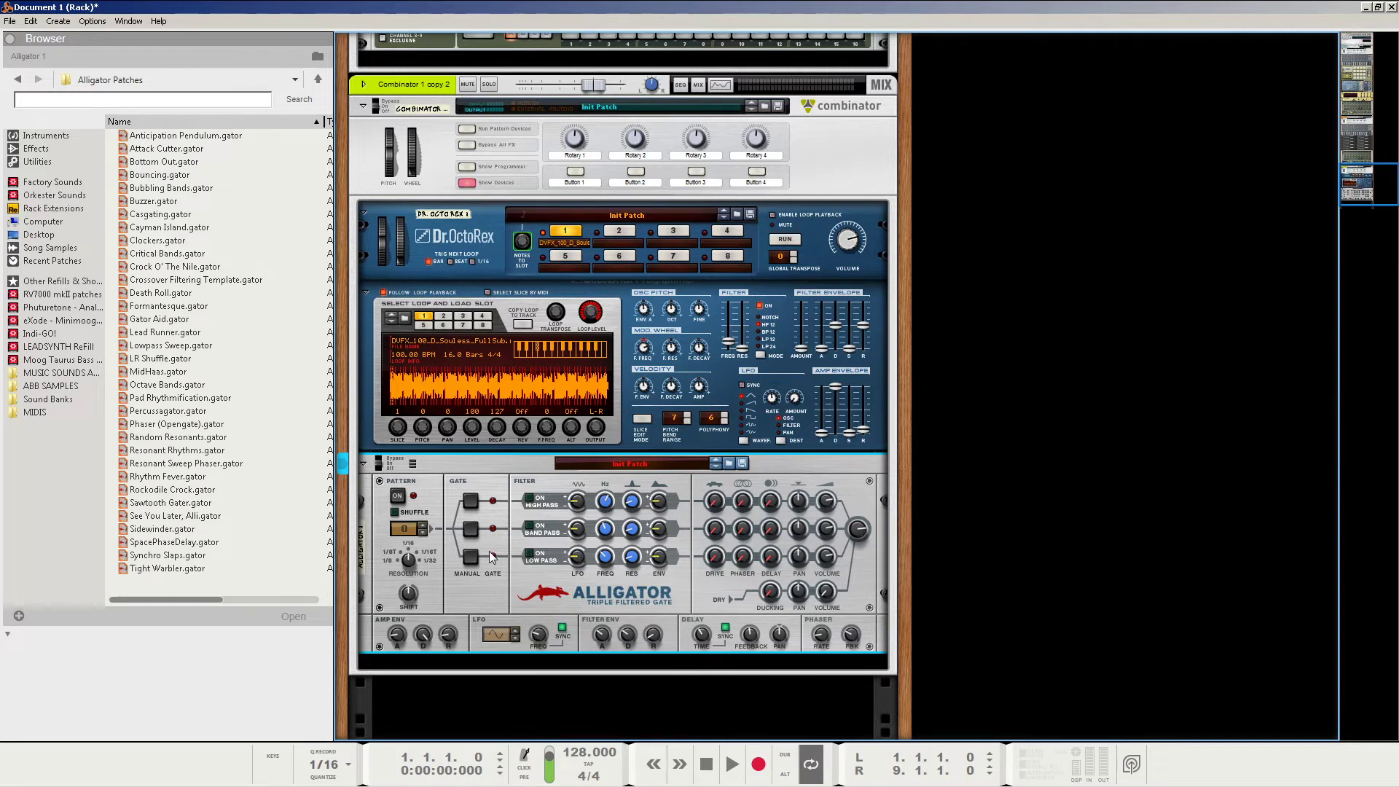
Add an RPG-8 Monophonic Arpeggiator below the Alligator
right_click(505, 586)
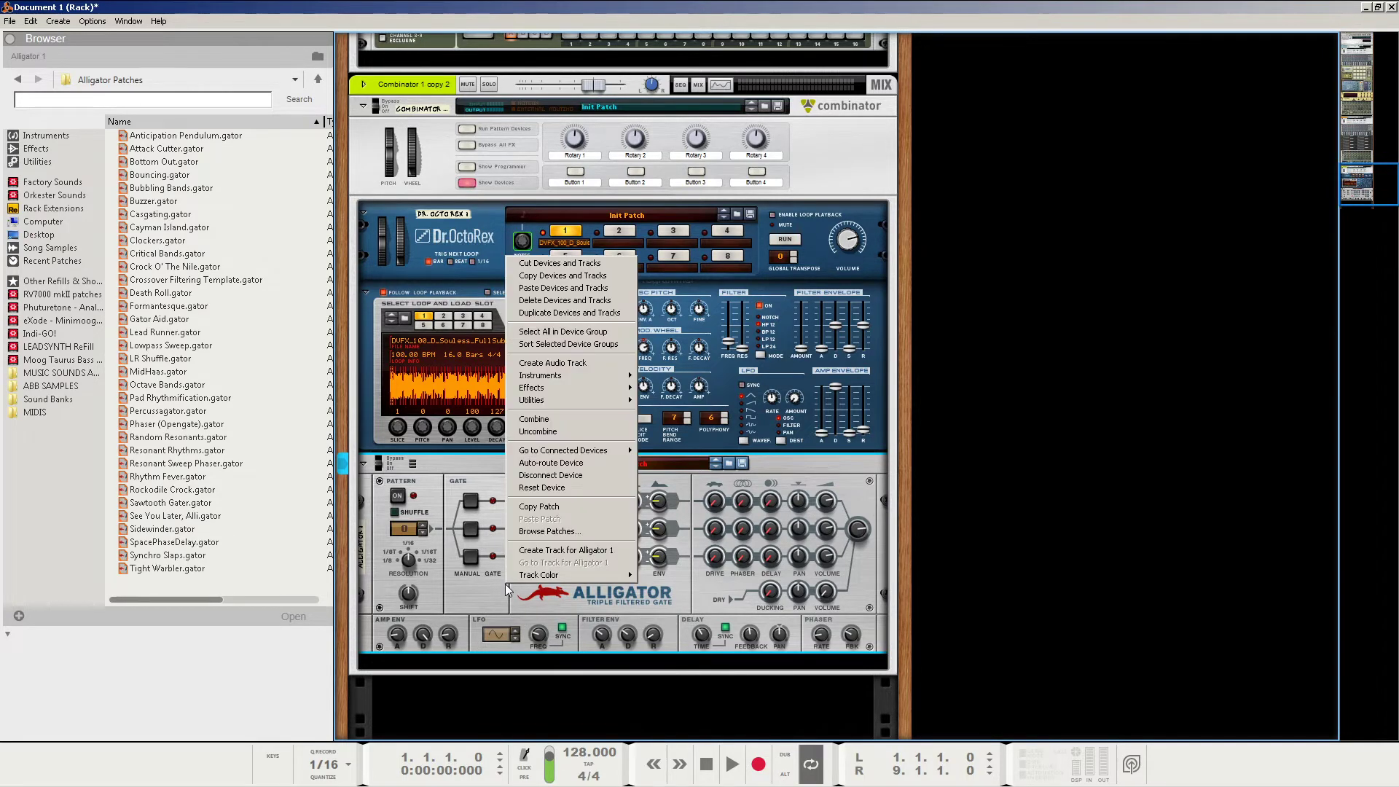
mouse_move(542, 405)
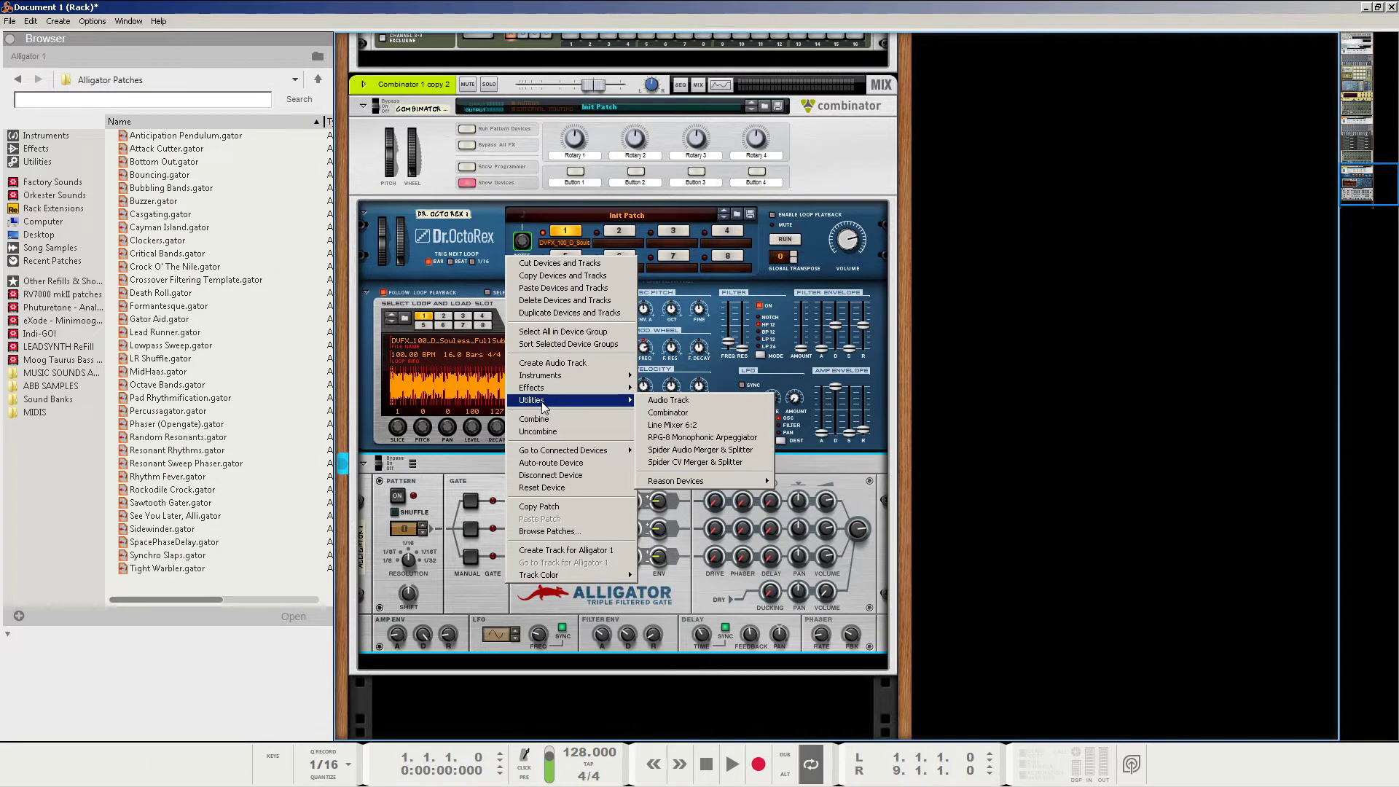
left_click(681, 438)
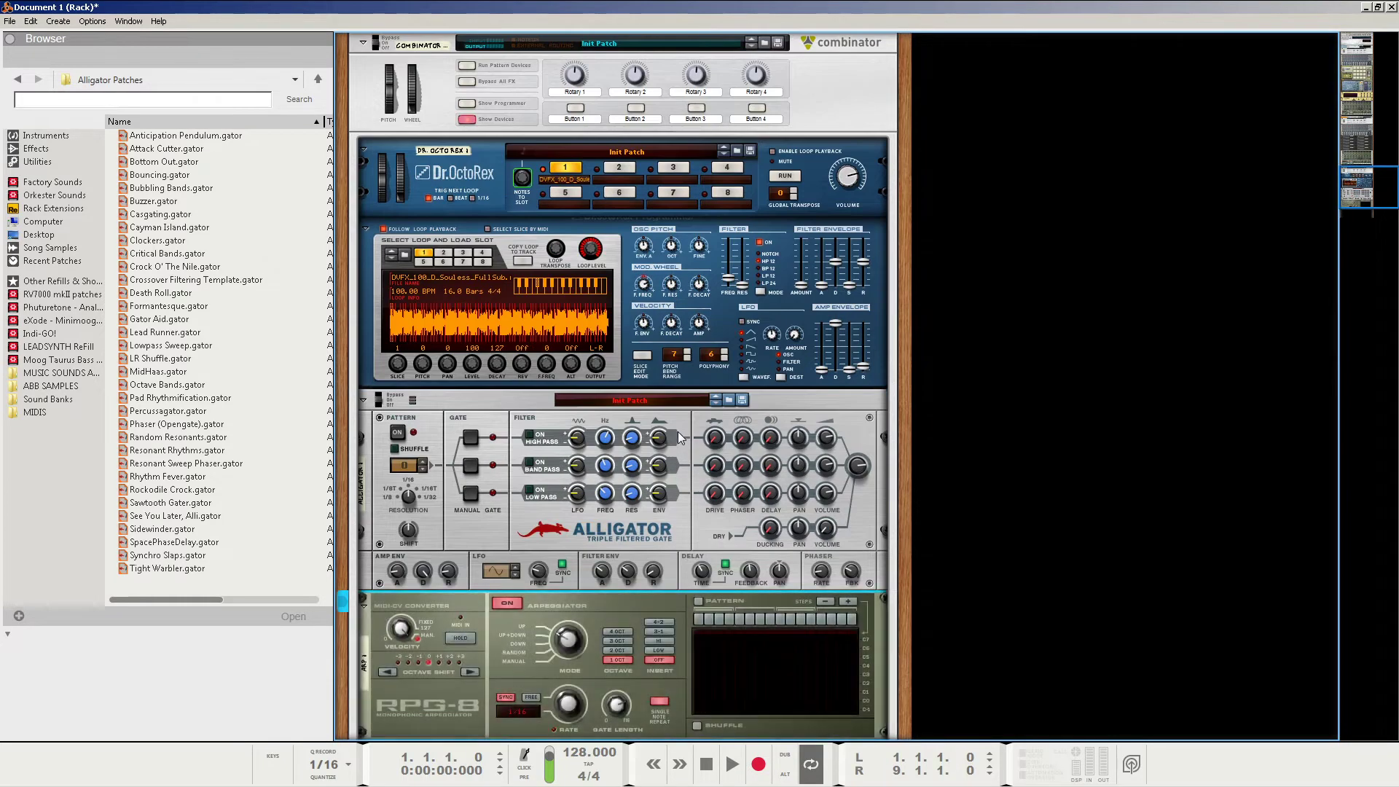
Disconnect the RPG-8's Mod Wheel and Pitch Bend CV cables from Dr. OctoRex at the back of the rack
key("Tab")
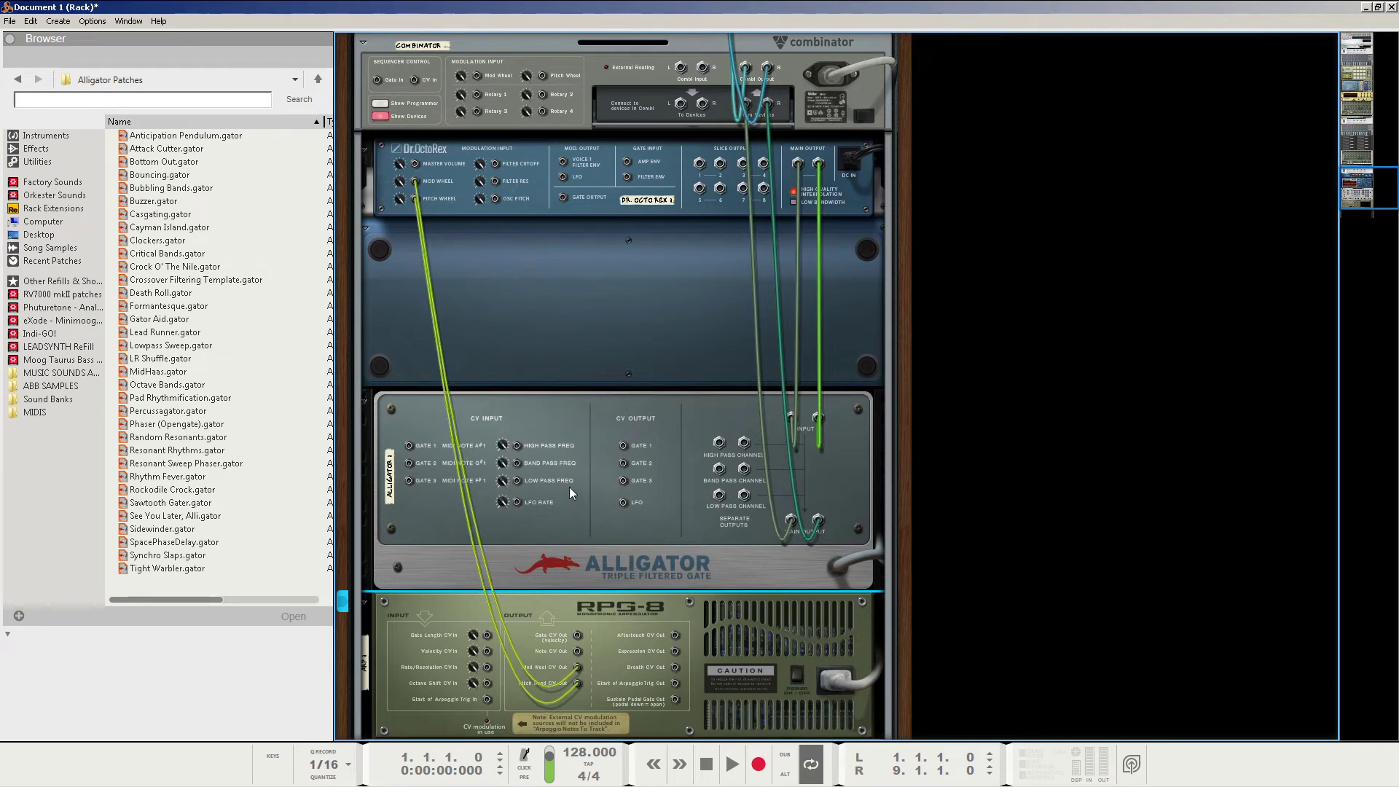
left_click(486, 264)
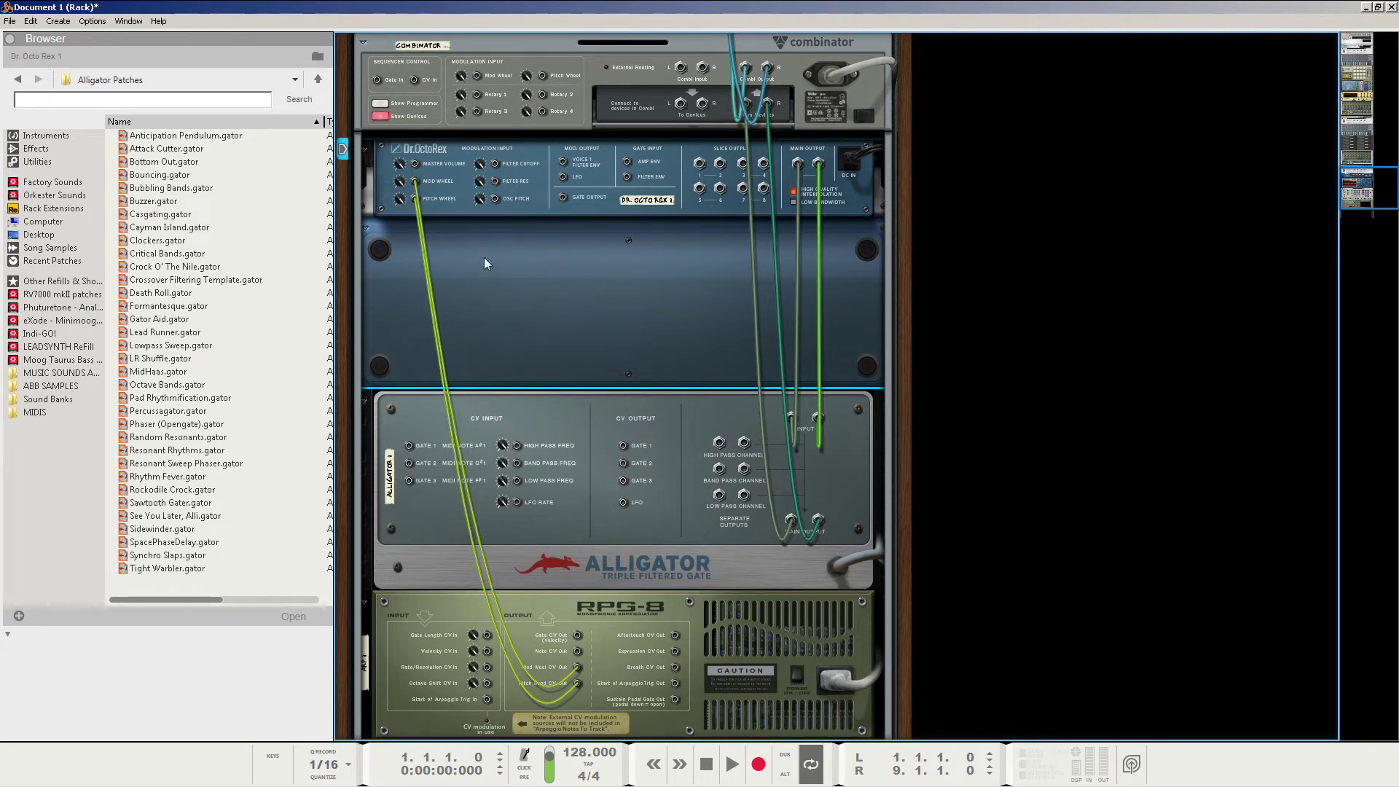
left_click_drag(578, 668, 637, 642)
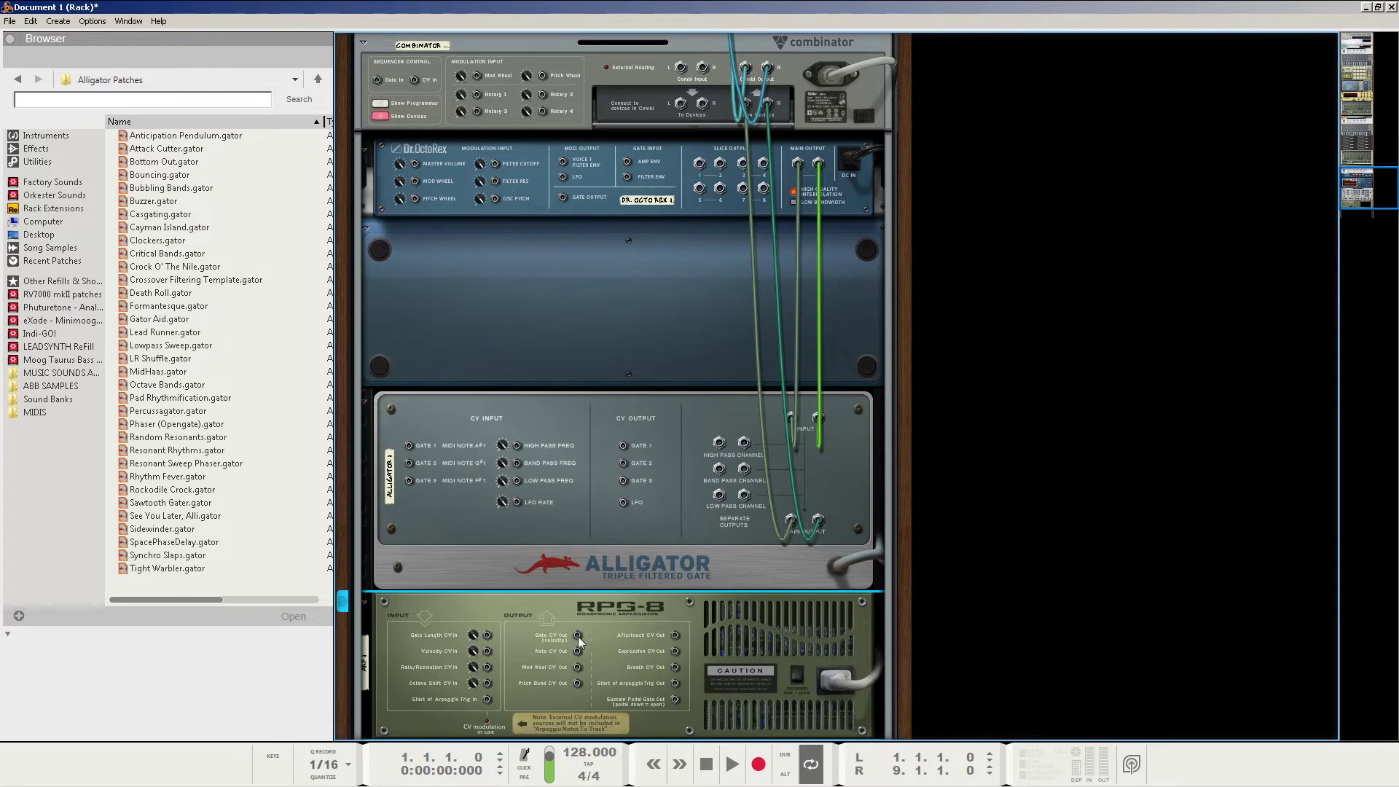
Try to patch the RPG-8's Gate CV output to the Alligator's gate CV inputs
left_click_drag(579, 636, 432, 485)
key("Tab")
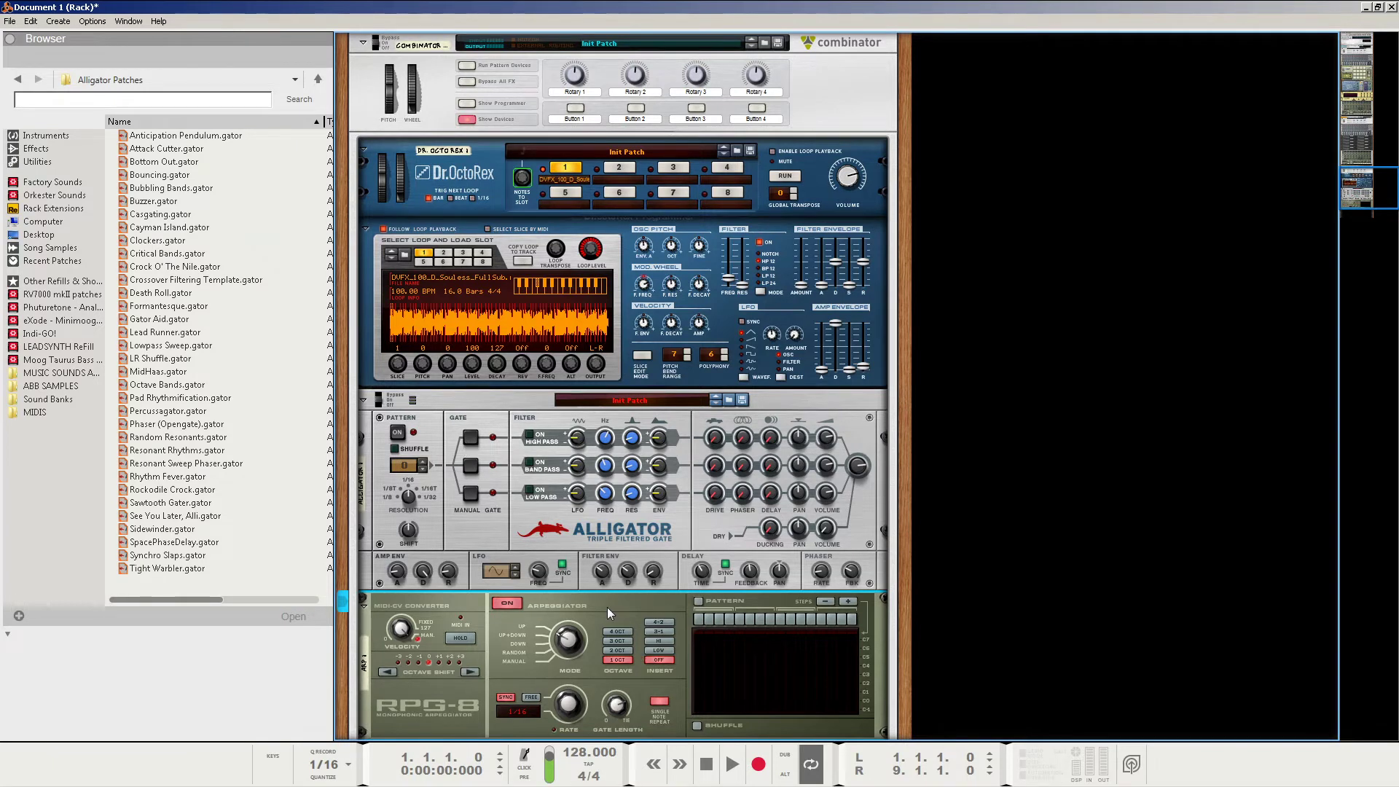
left_click(501, 446)
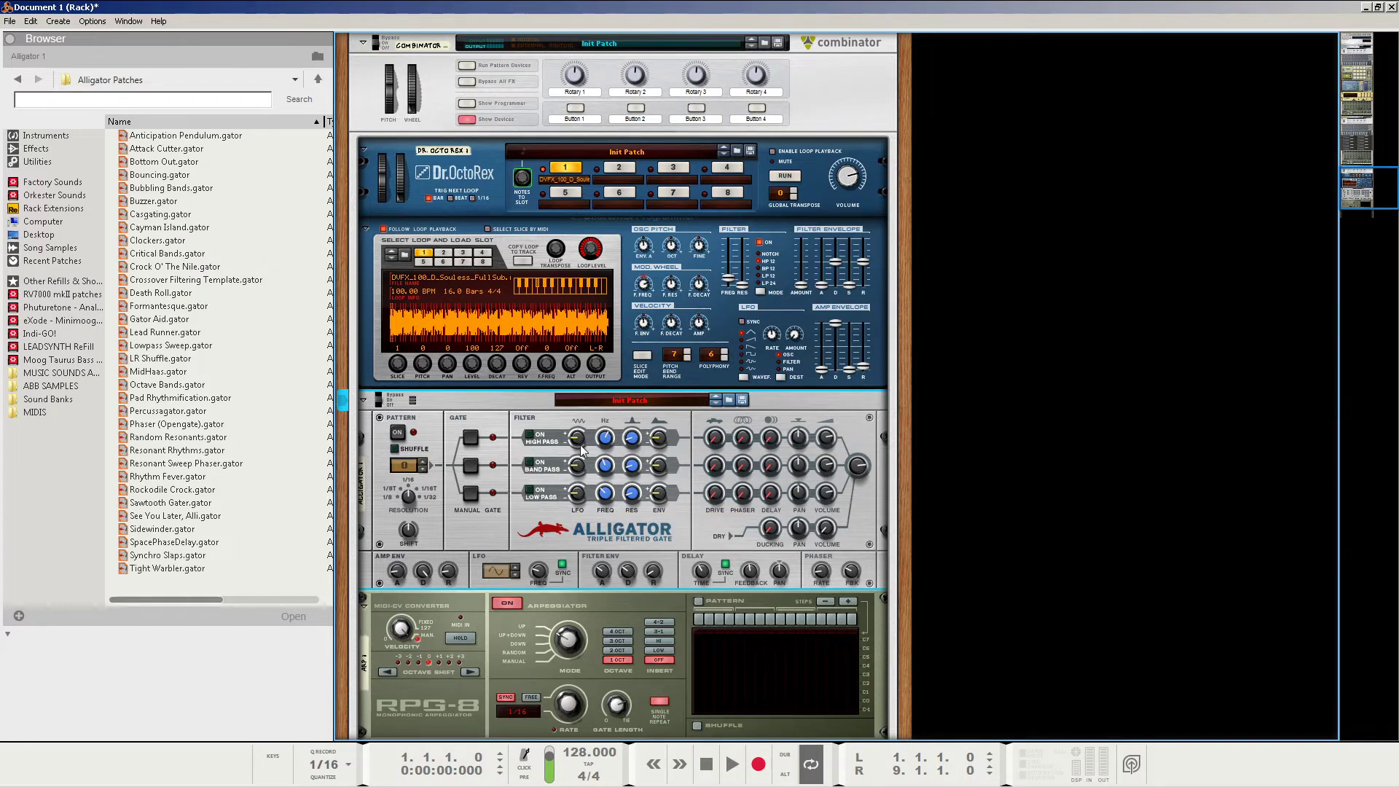
key("Tab")
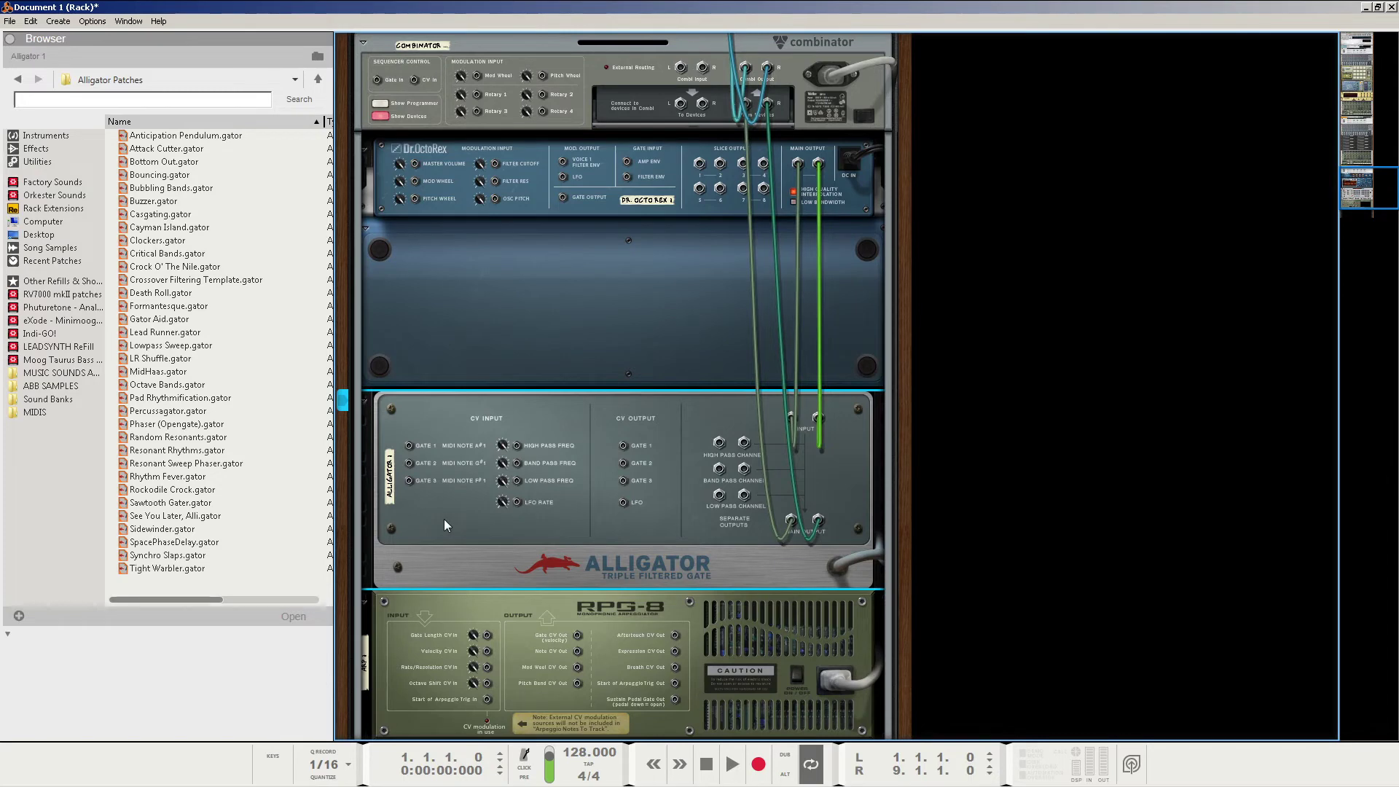
Add a Spider CV Merger & Splitter and place it between the Alligator and the RPG-8
left_click(535, 624)
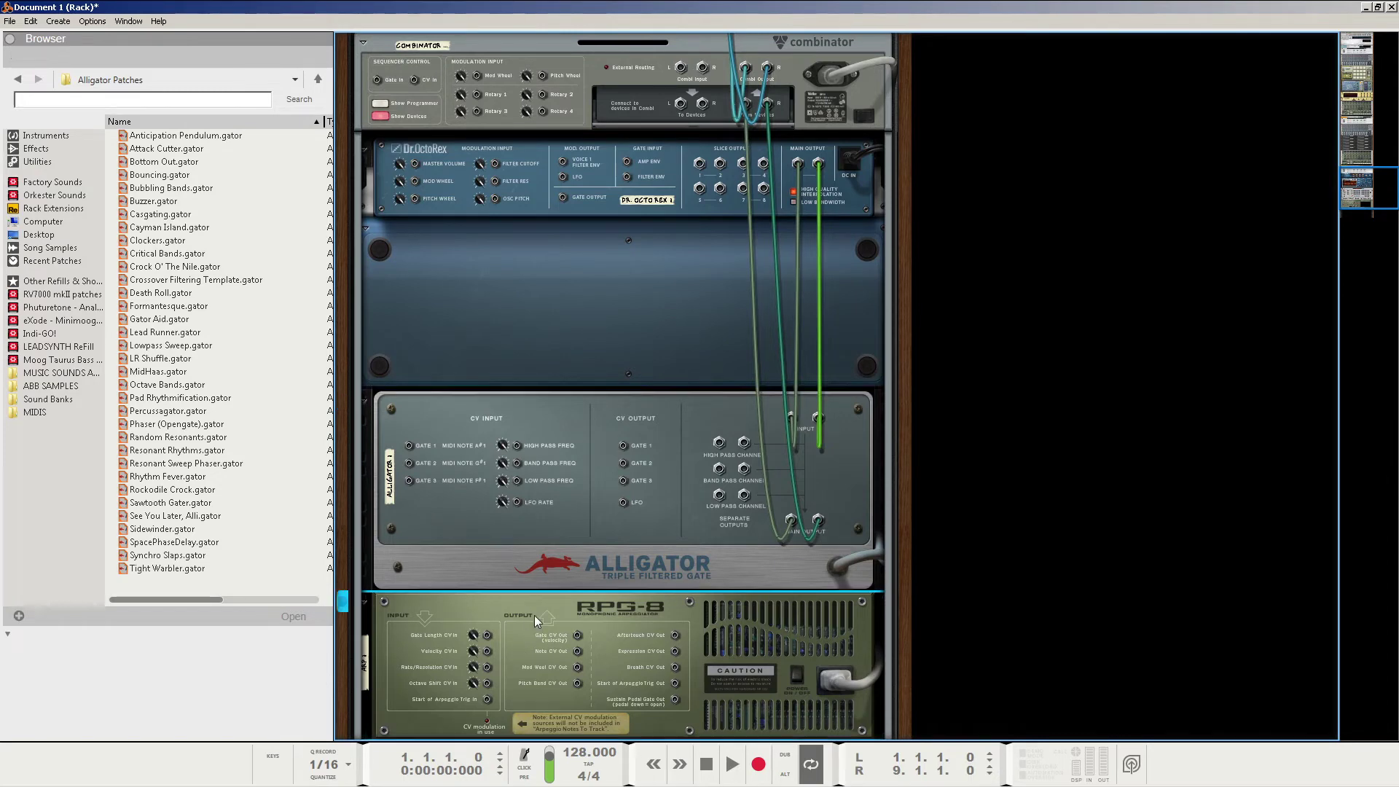
right_click(534, 615)
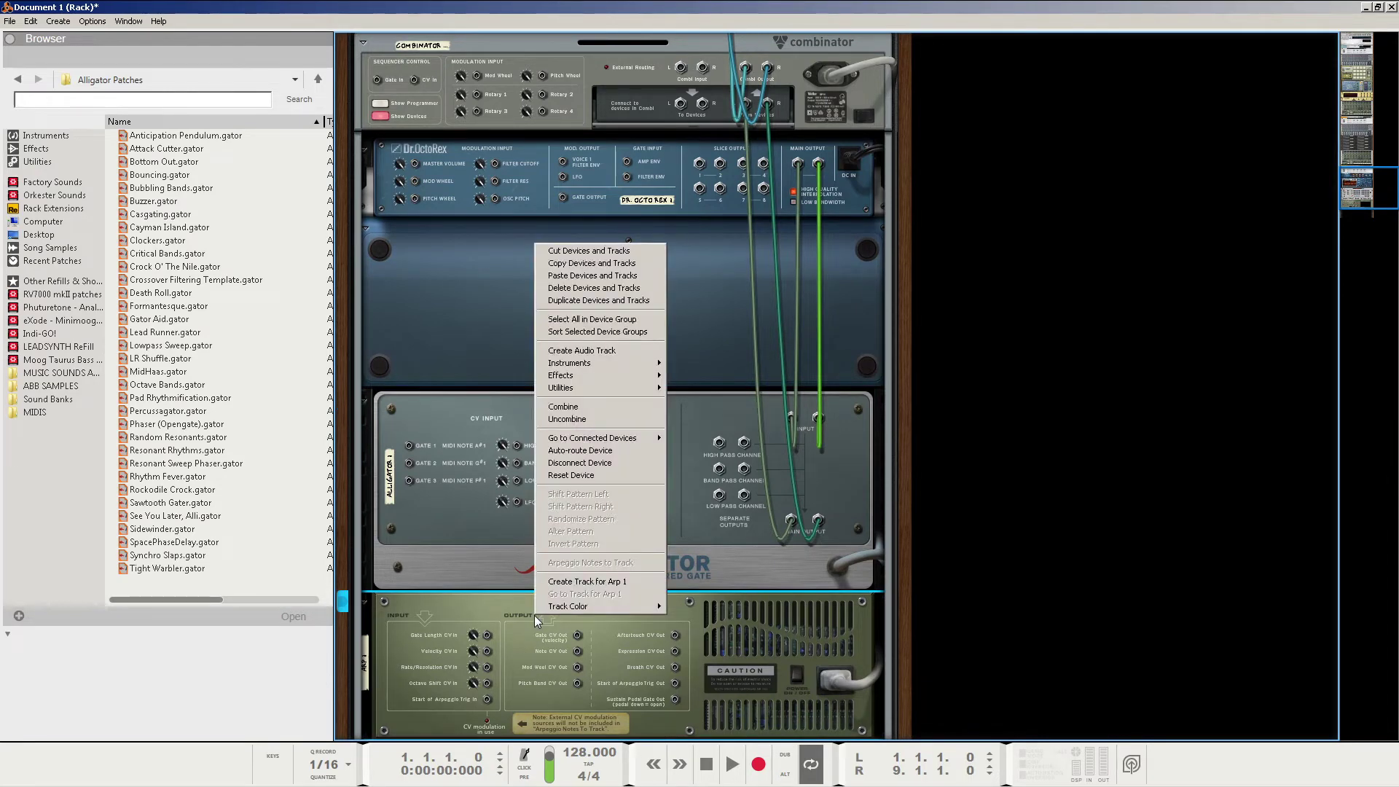
mouse_move(599, 392)
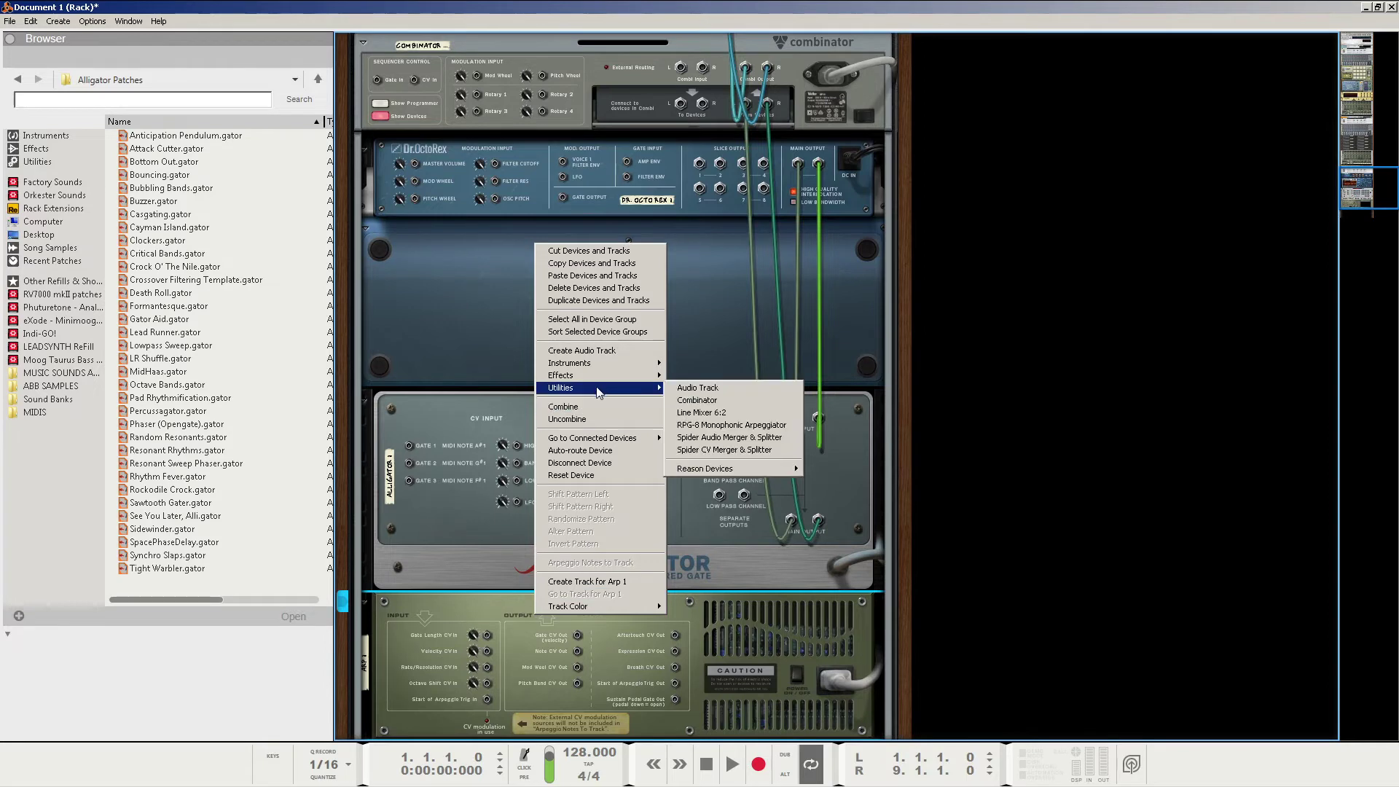
left_click(698, 448)
left_click_drag(440, 574, 504, 391)
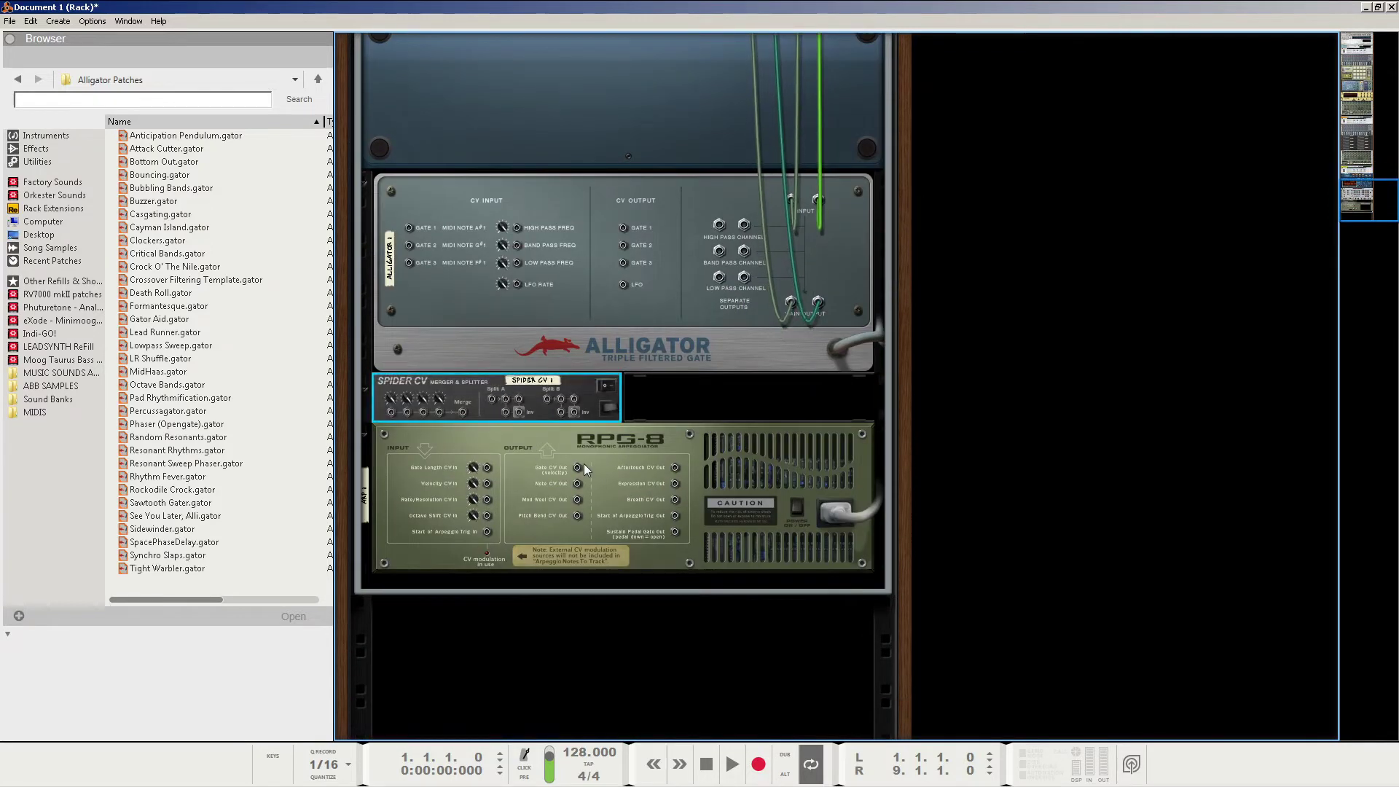
Patch the RPG-8's Gate CV output into the Spider CV's Split A input and its split outputs to the Alligator's Gate 1, 2 and 3 inputs
left_click_drag(577, 467, 410, 228)
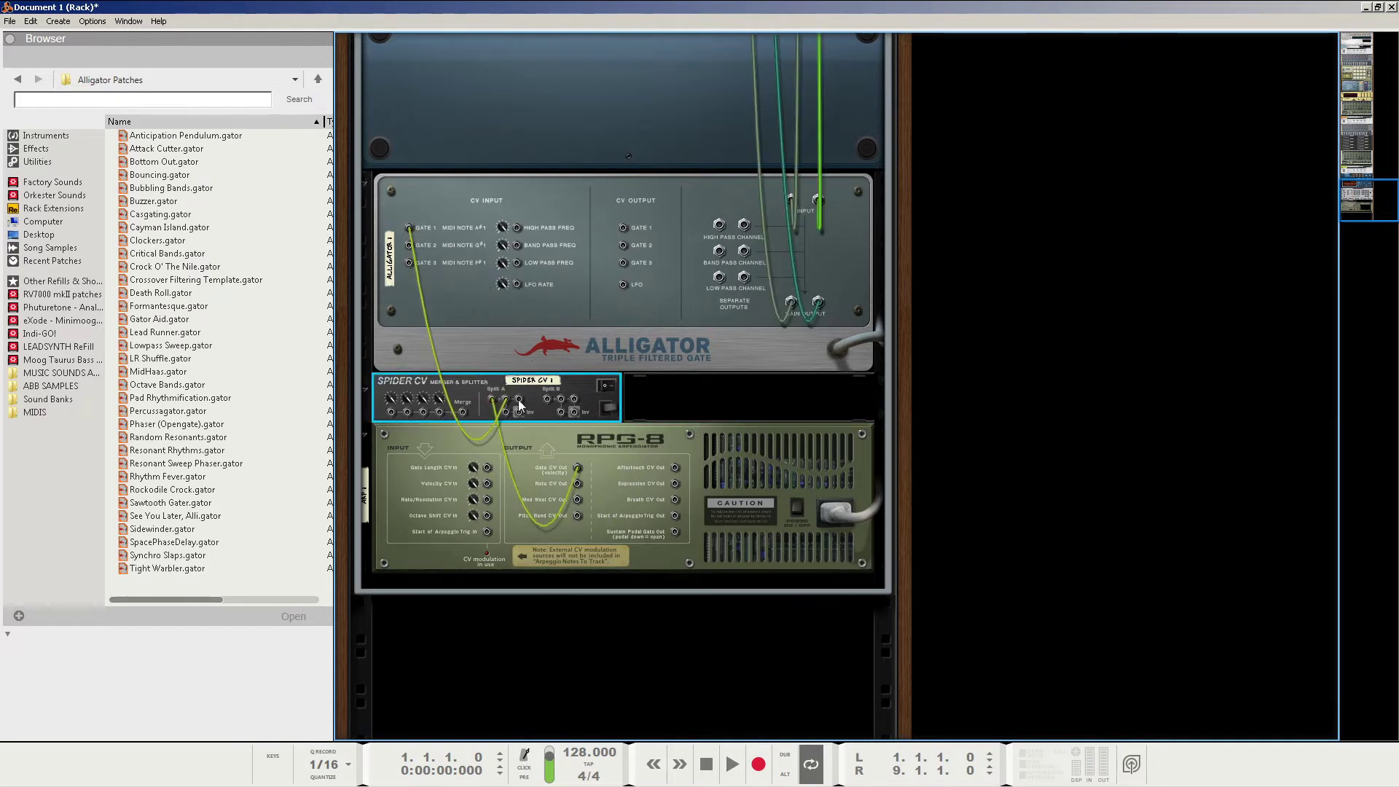
left_click_drag(518, 400, 408, 244)
left_click_drag(493, 399, 411, 264)
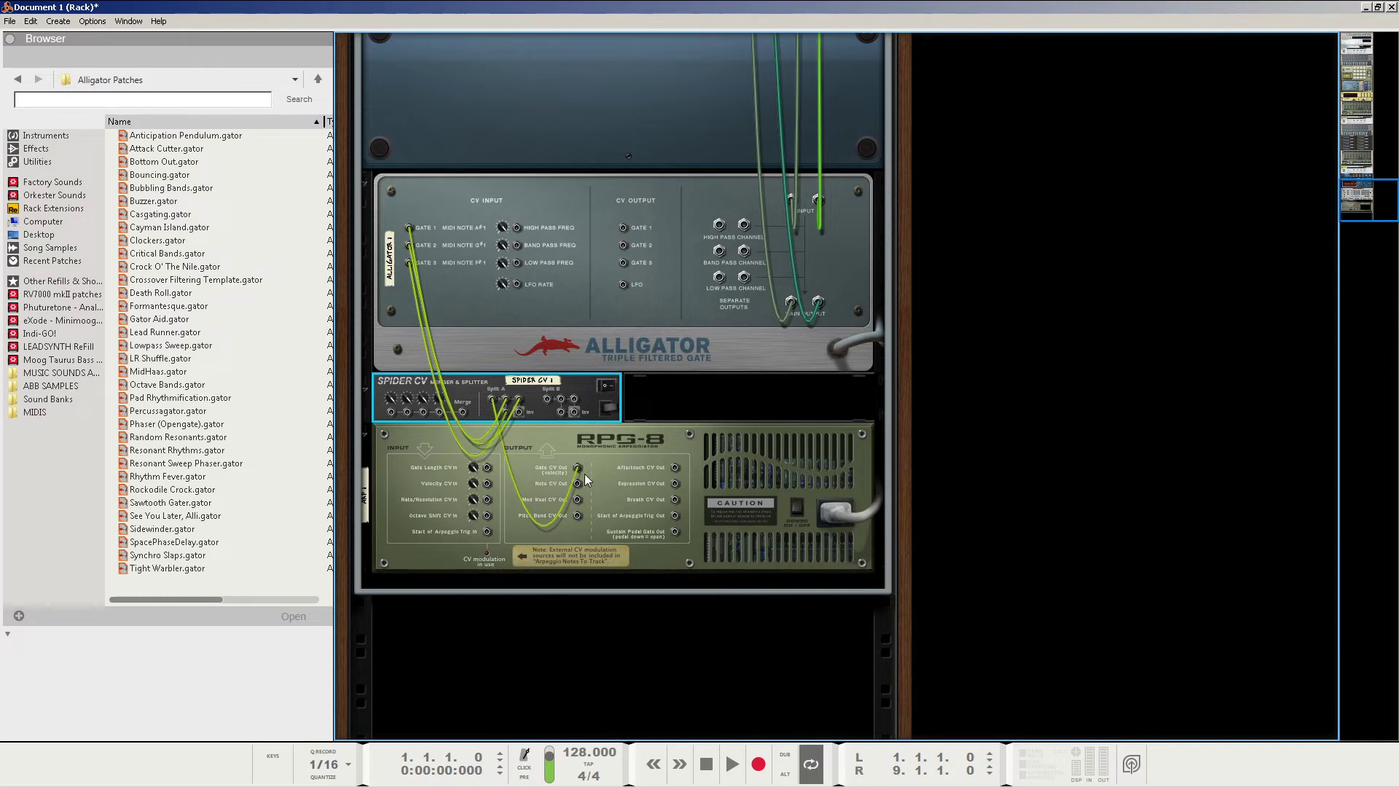
Create a sequencer track for the RPG-8, Arp 1
left_click(614, 464)
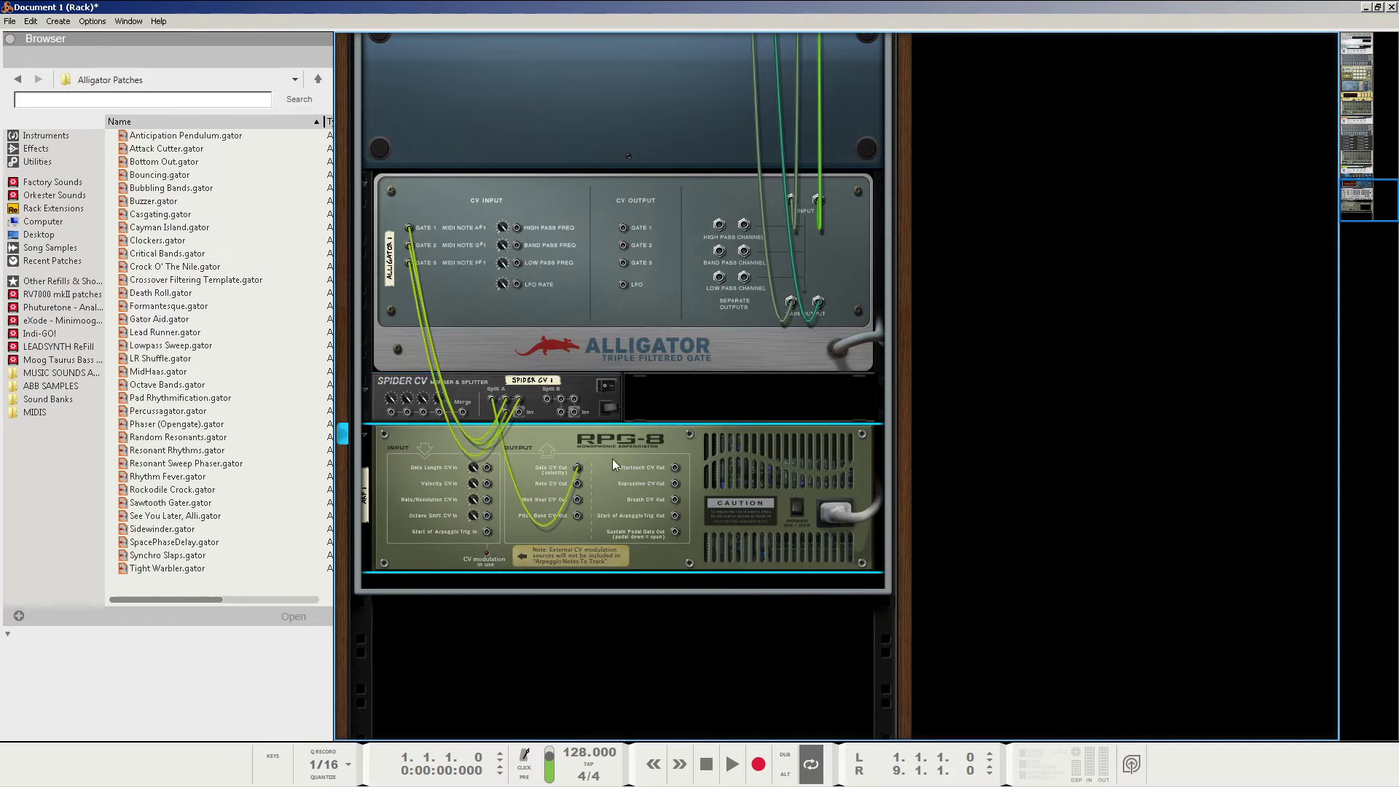
key("Tab")
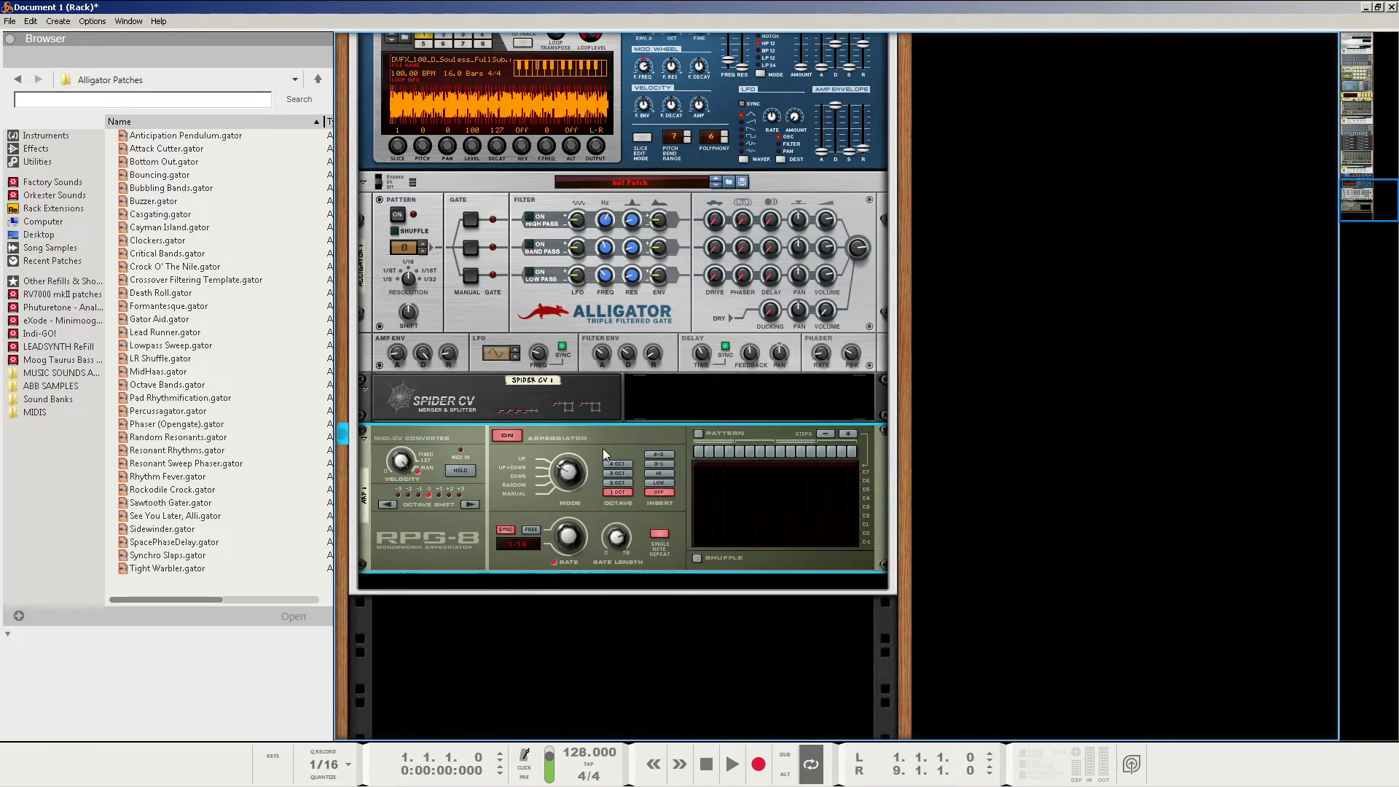
right_click(602, 448)
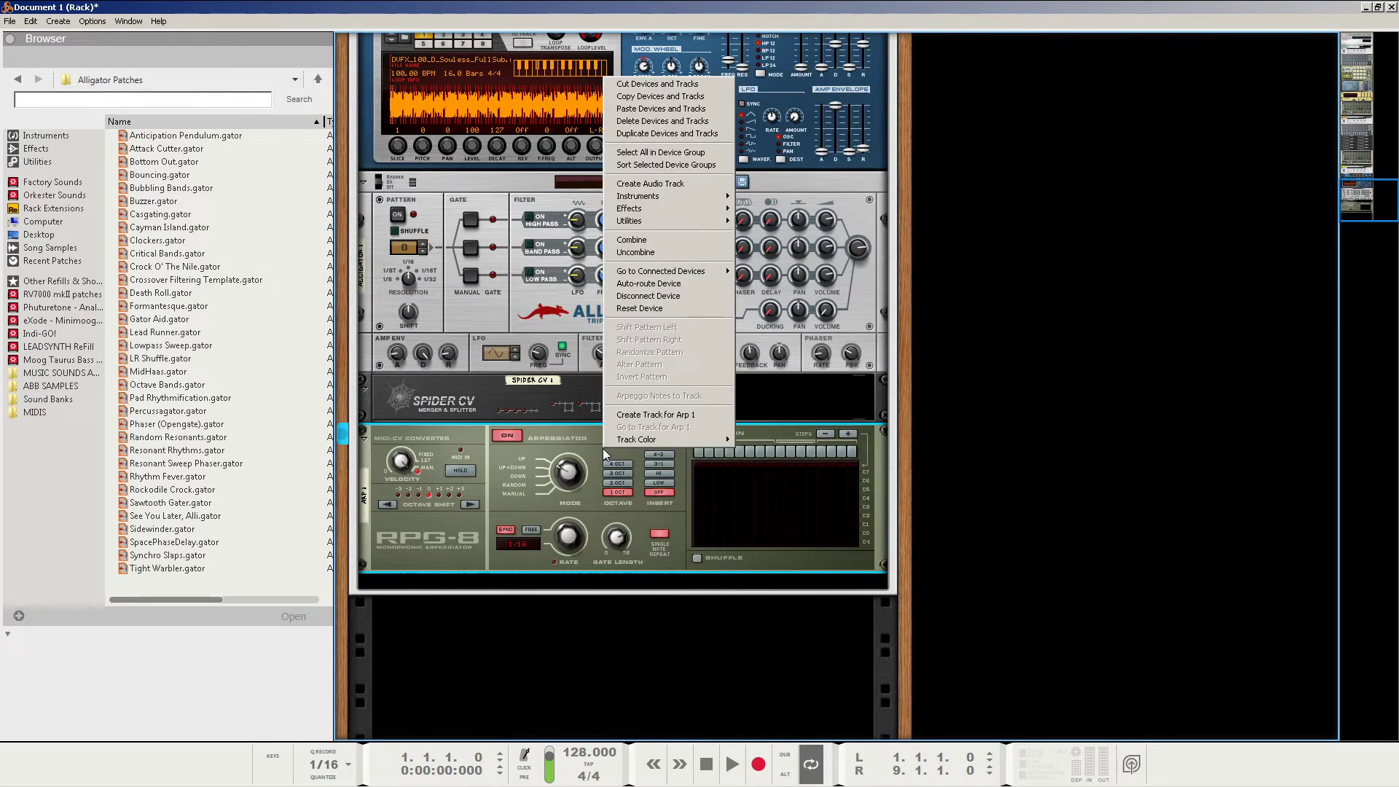
left_click(635, 416)
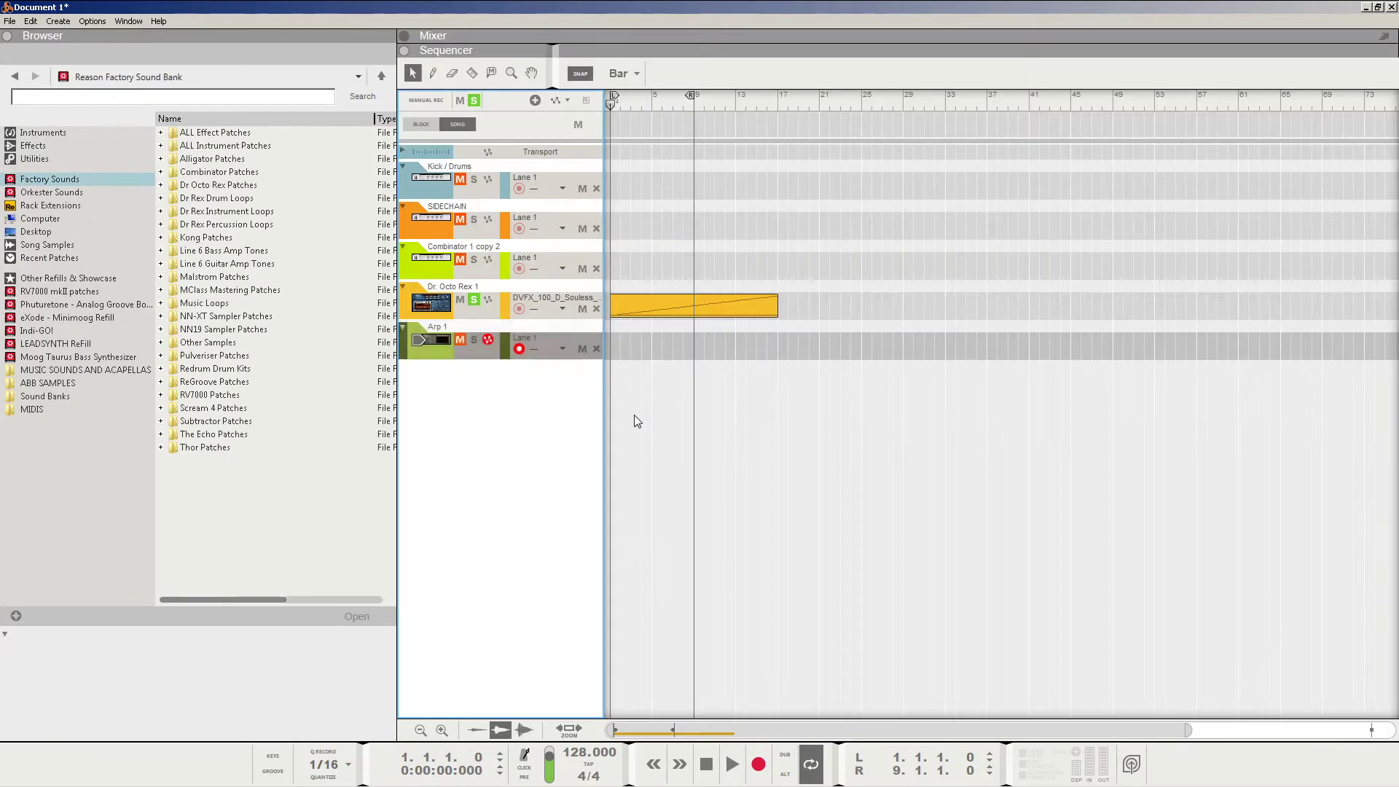
Clear all track solos in the sequencer, play the song briefly, and return the playhead to the start
left_click(472, 342)
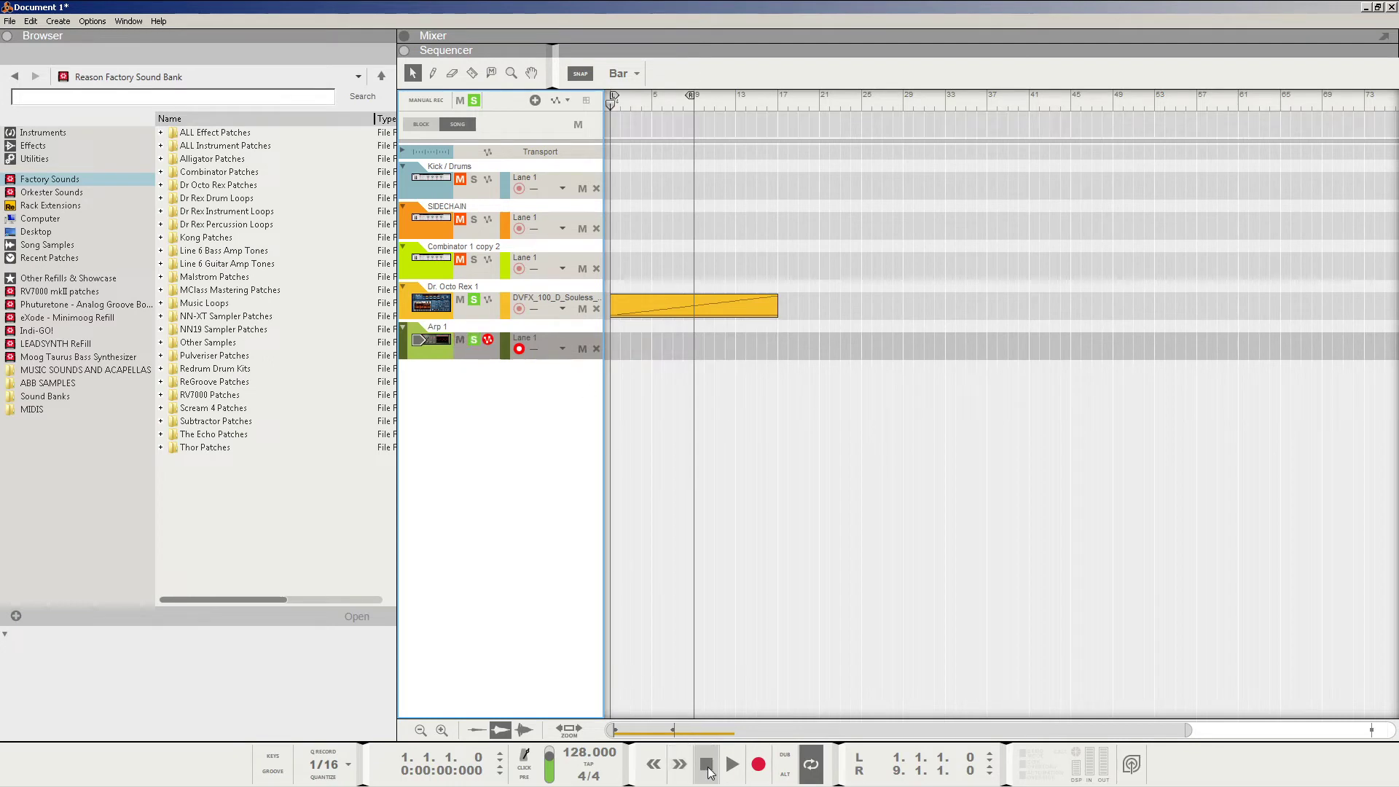
key("alt+Tab")
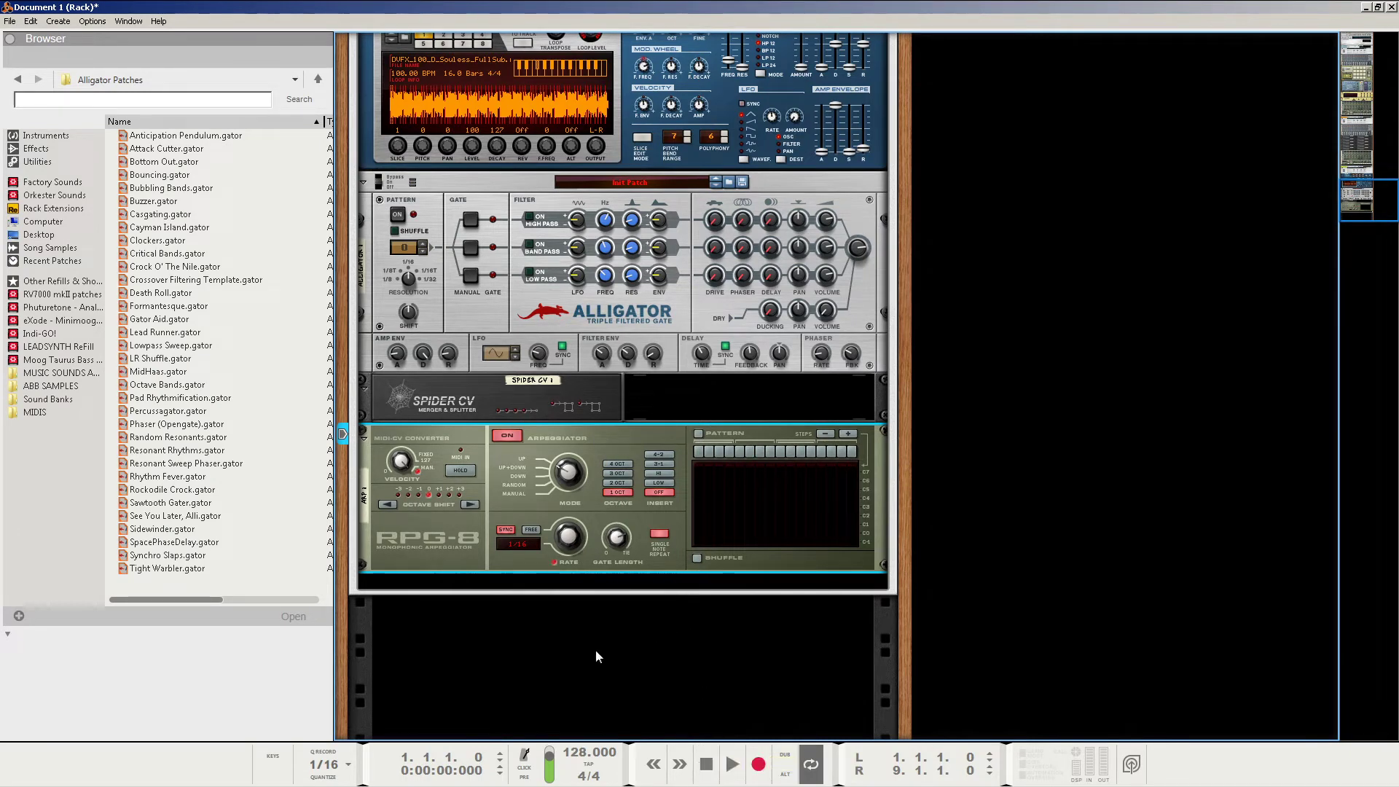
key("alt+Tab")
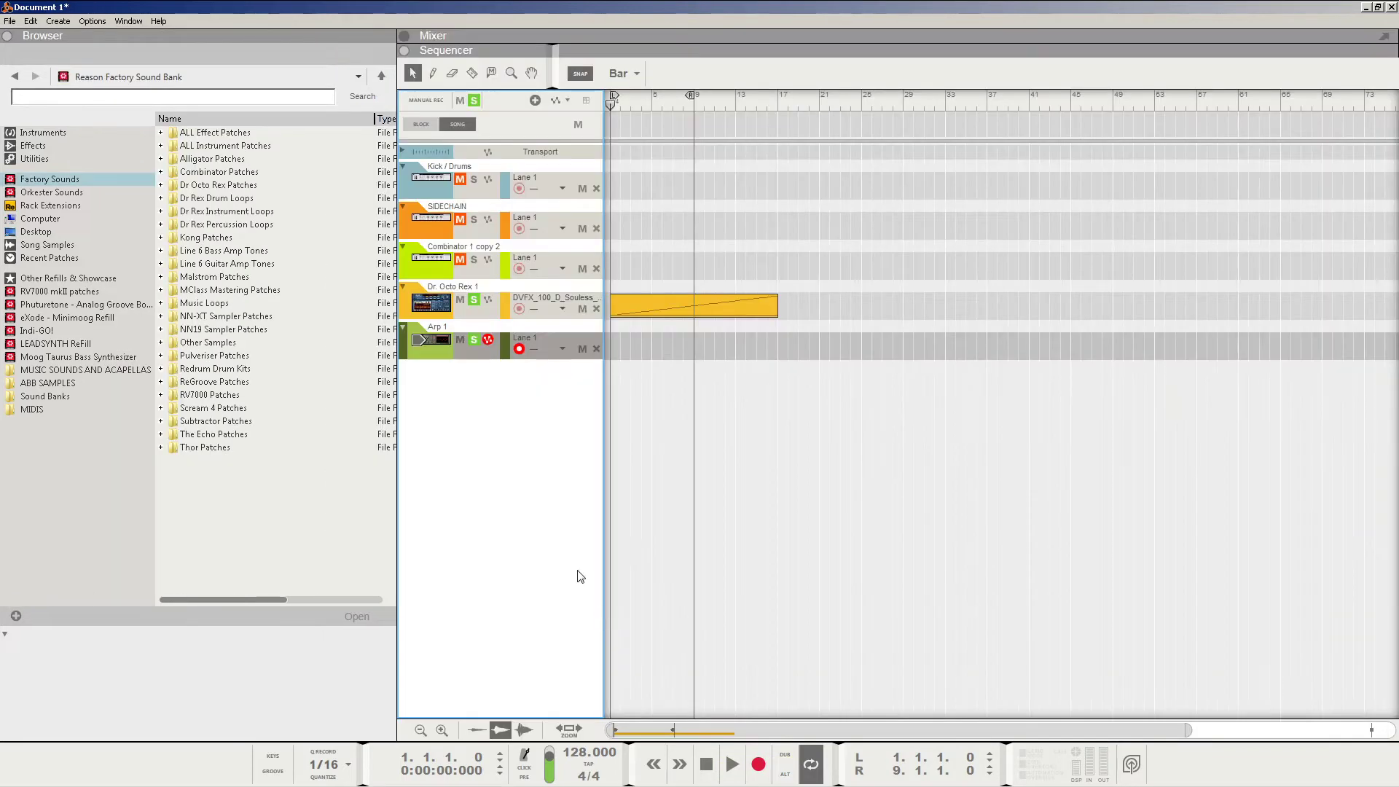
left_click(473, 101)
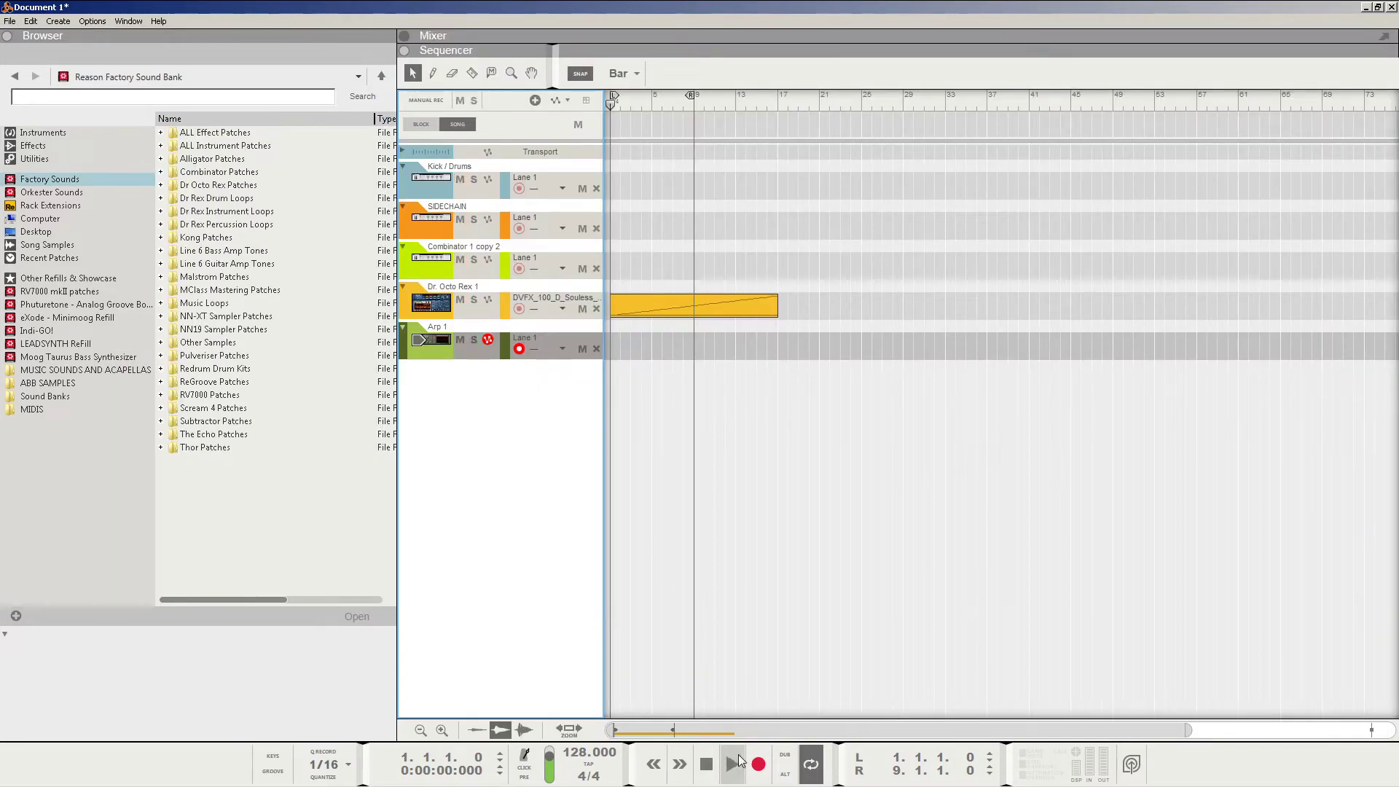
key("space")
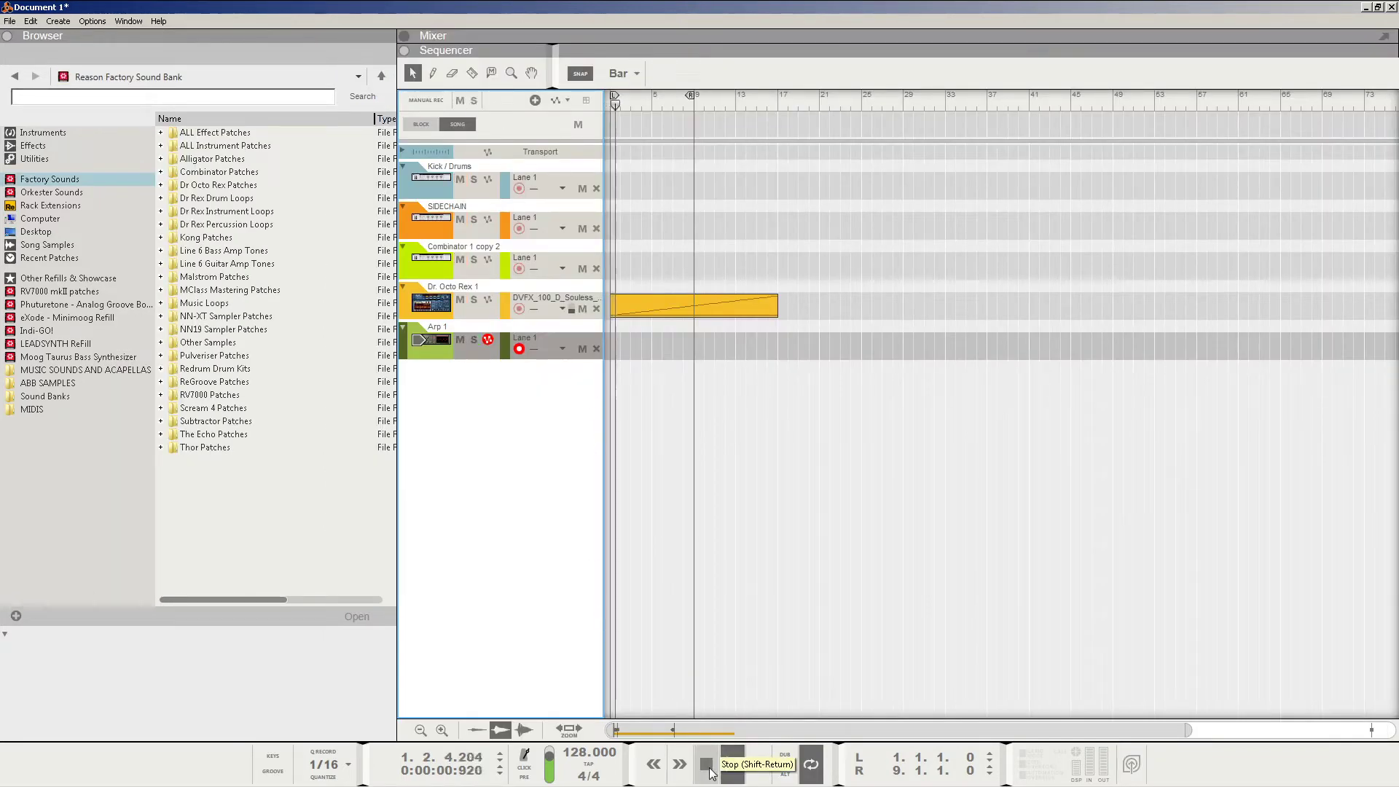
double_click(706, 767)
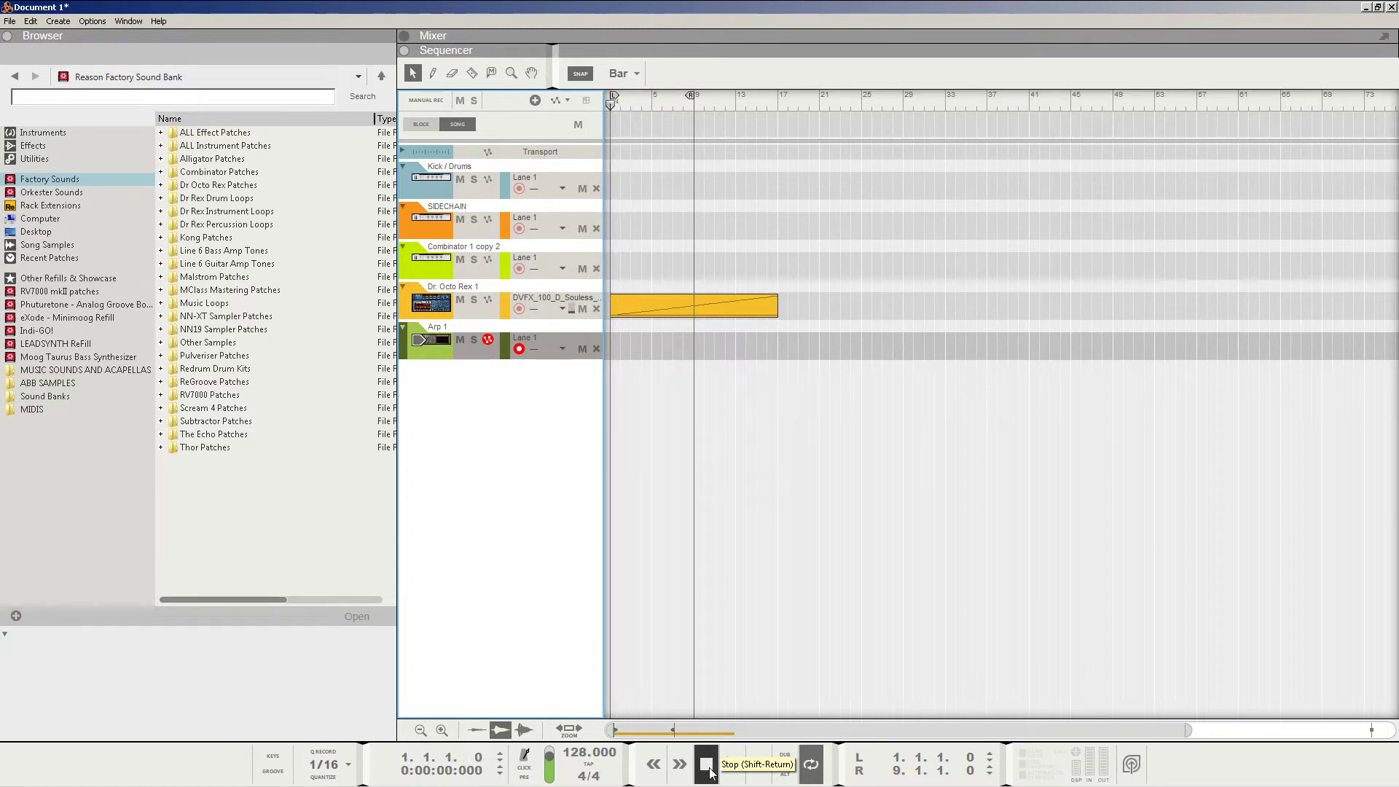
Create a sequencer track for Alligator 1
key("alt+Tab")
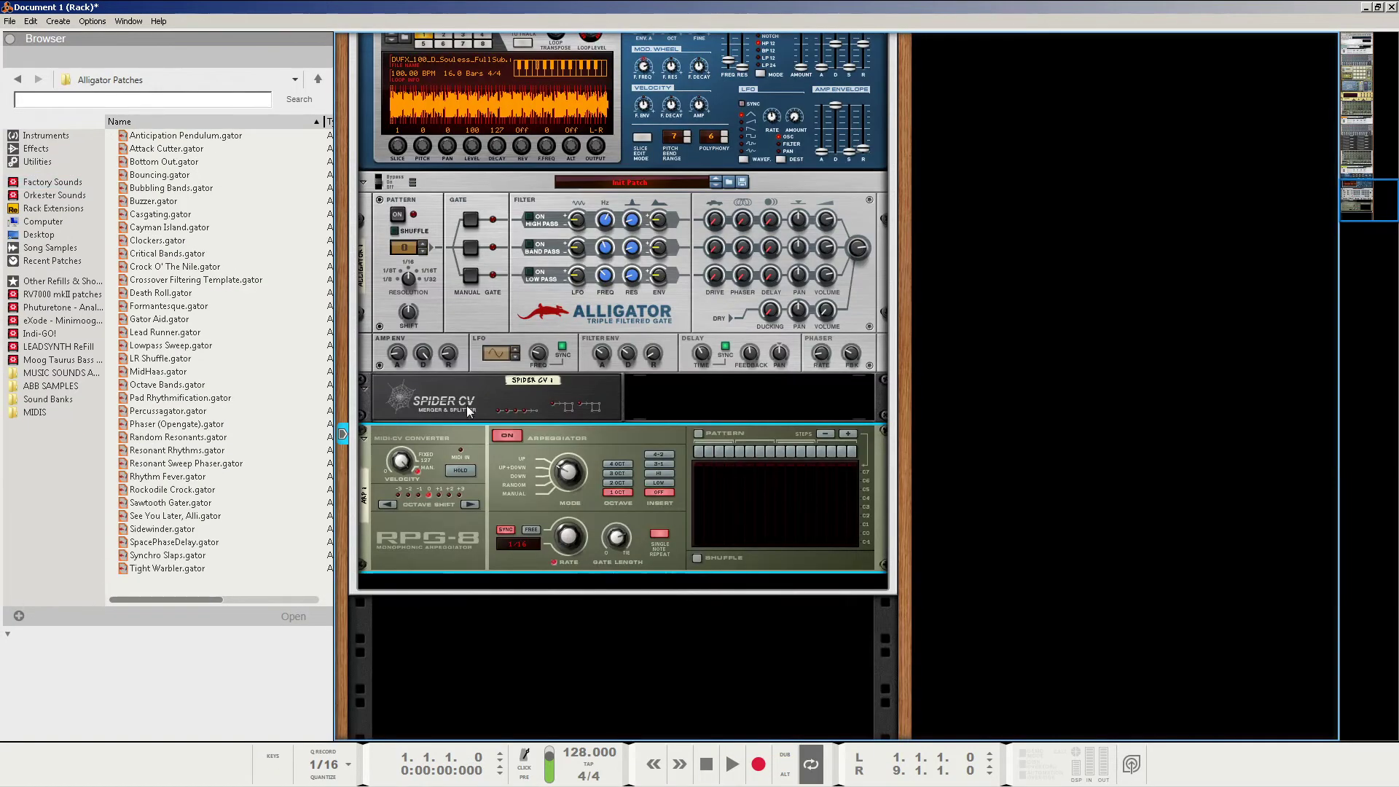
left_click(552, 409)
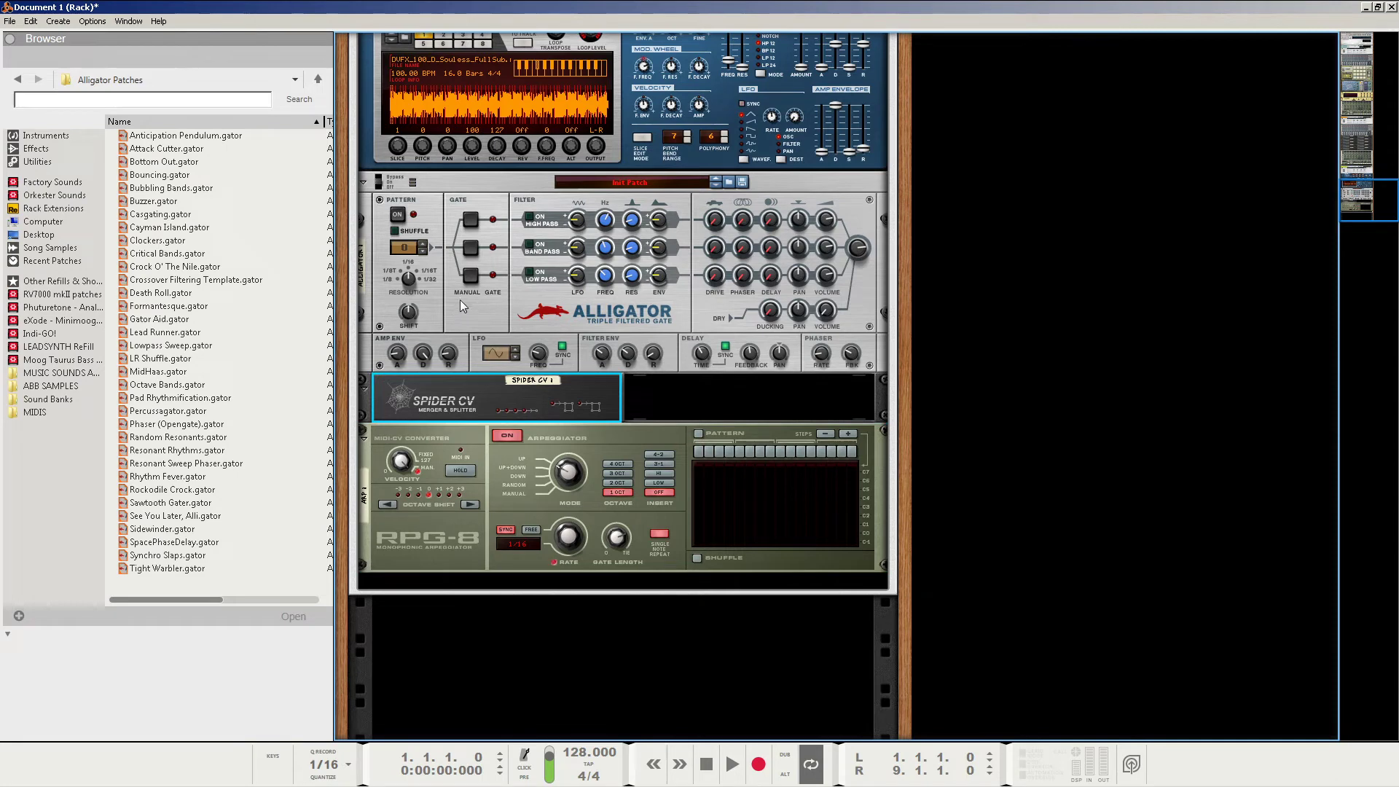
key("Tab")
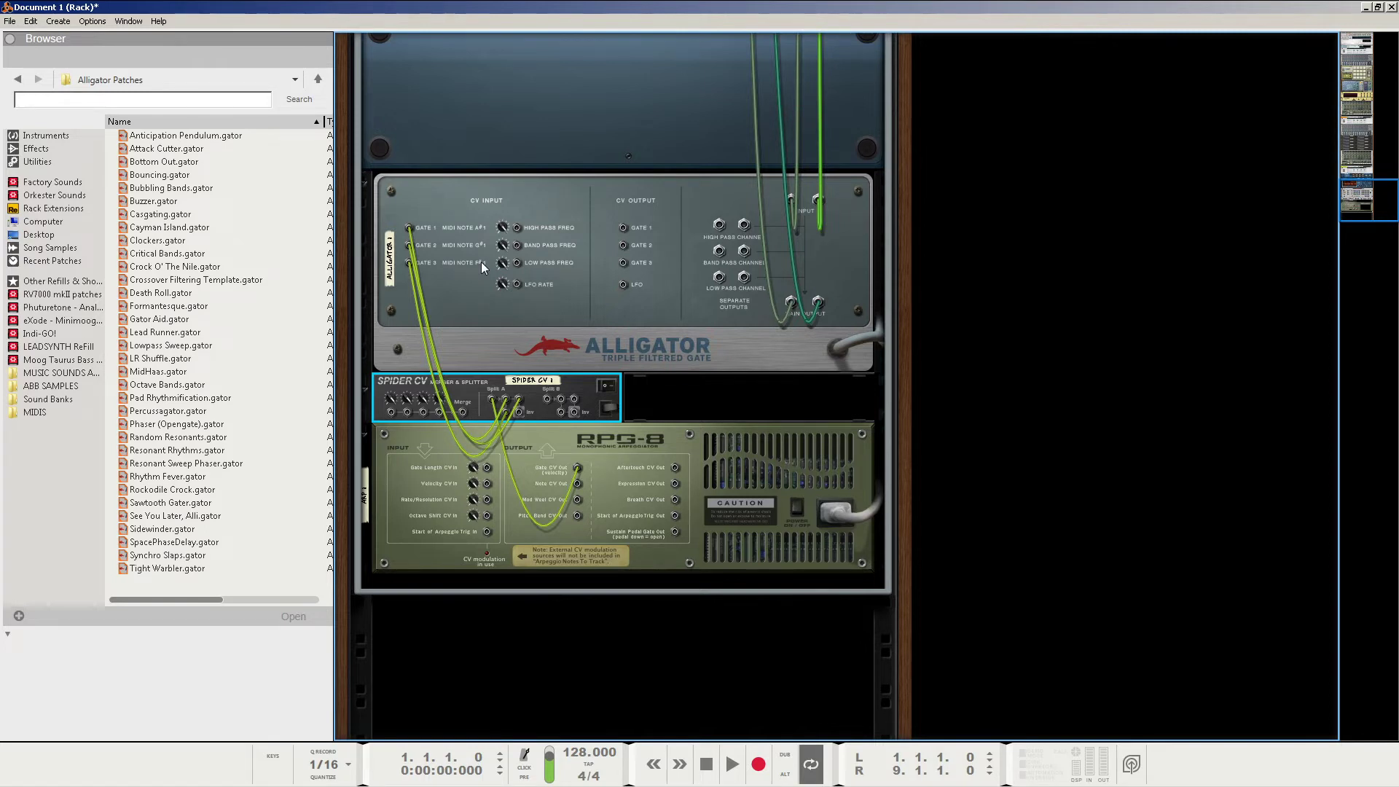
left_click(478, 299)
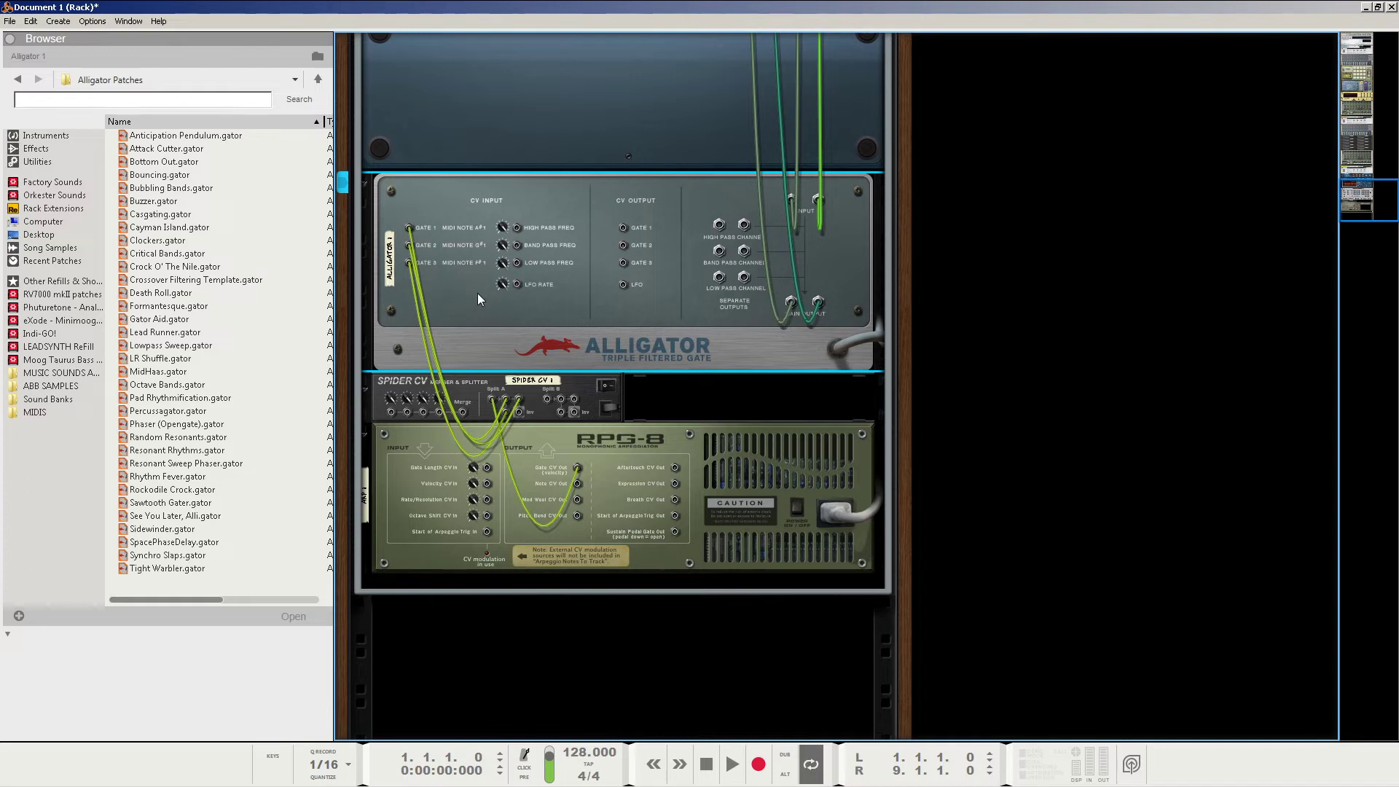
left_click(599, 450)
right_click(597, 447)
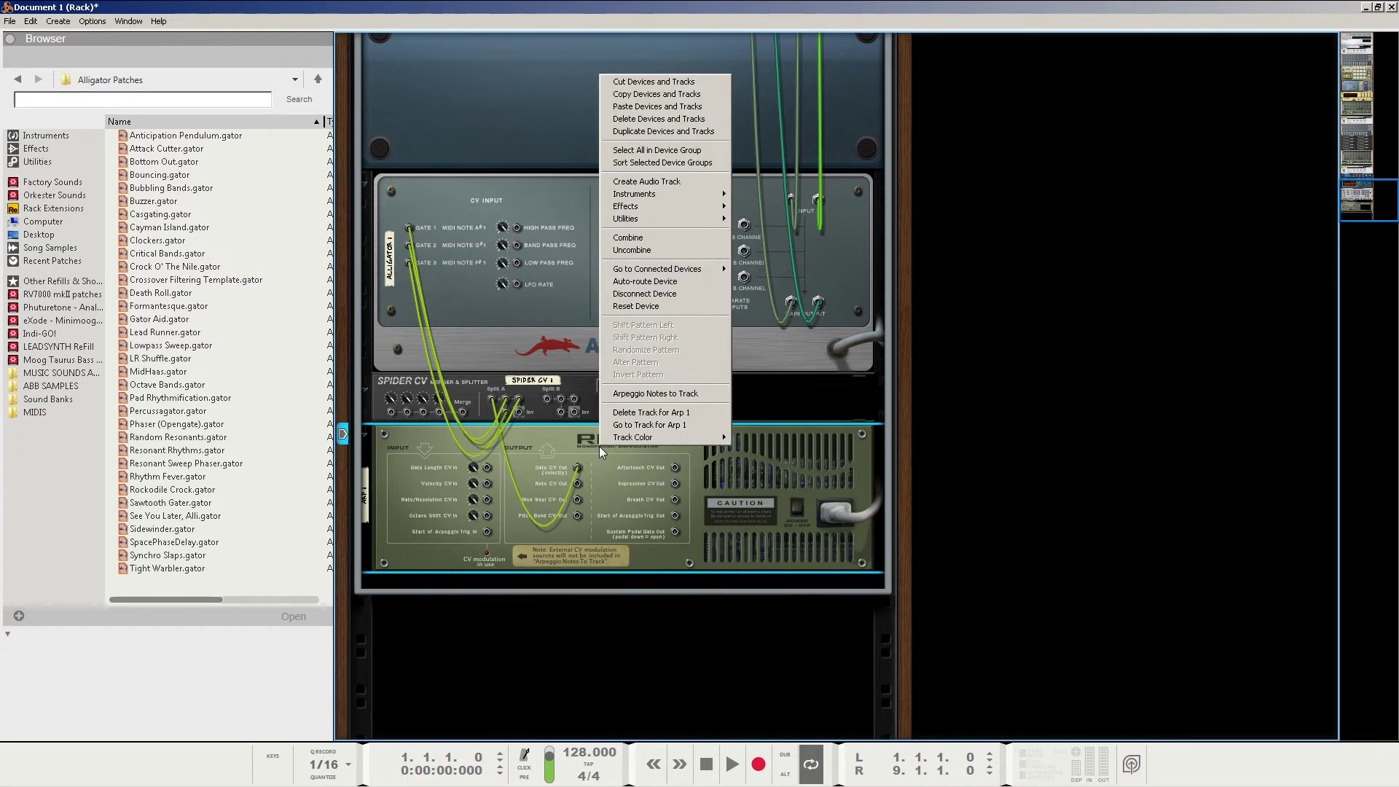
left_click(484, 299)
right_click(470, 300)
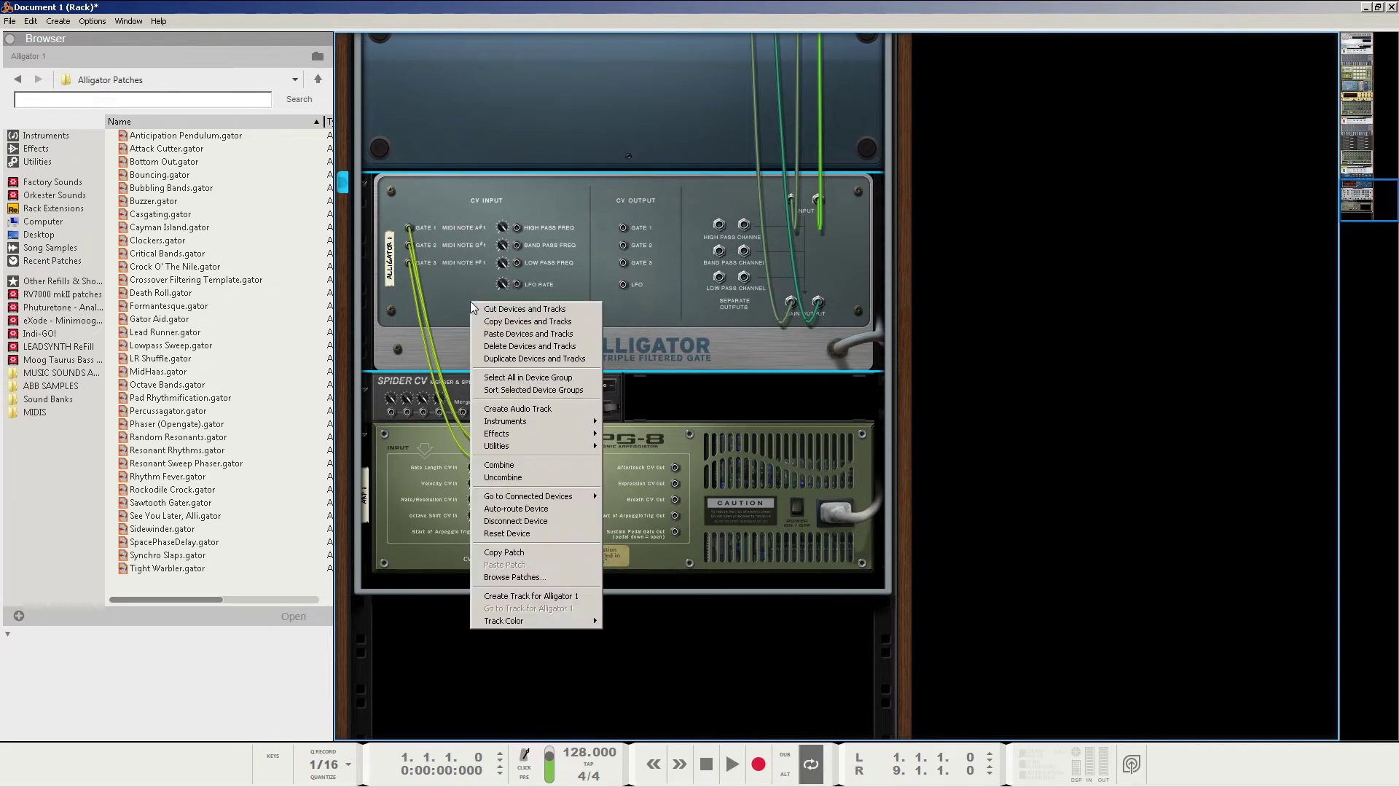
left_click(532, 596)
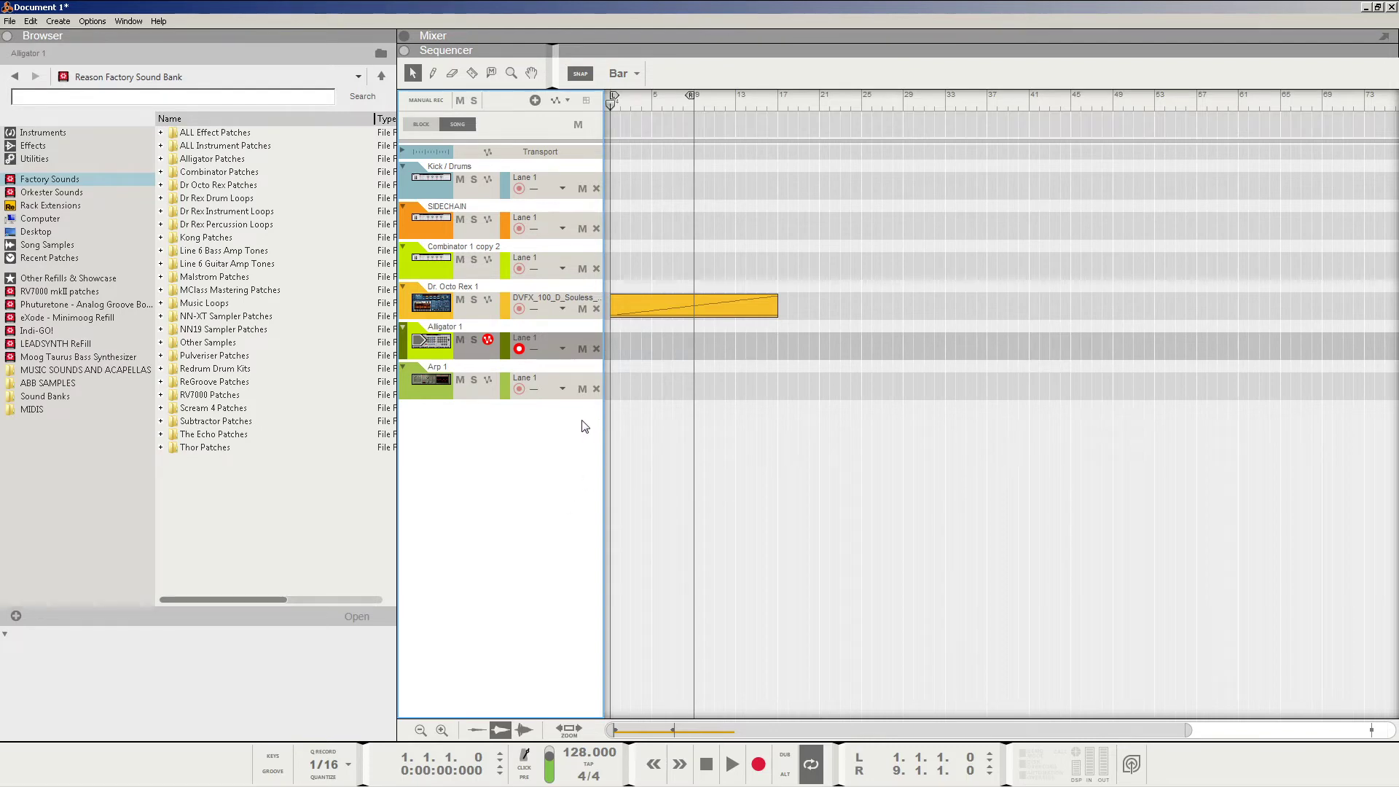
Draw an eight-bar note clip from bar 1 on the Arp 1 track and open it for editing
key("F6")
left_click(558, 457)
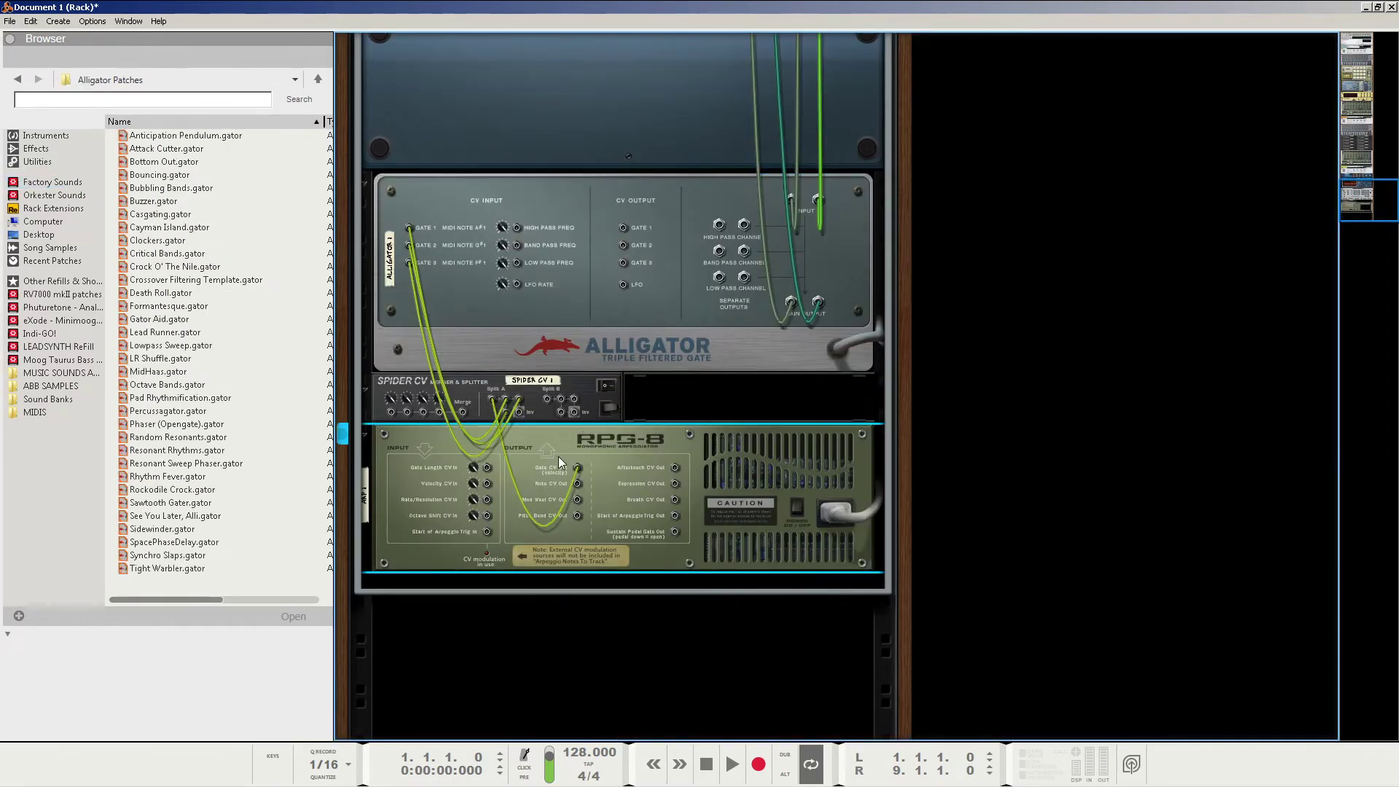
key("Tab")
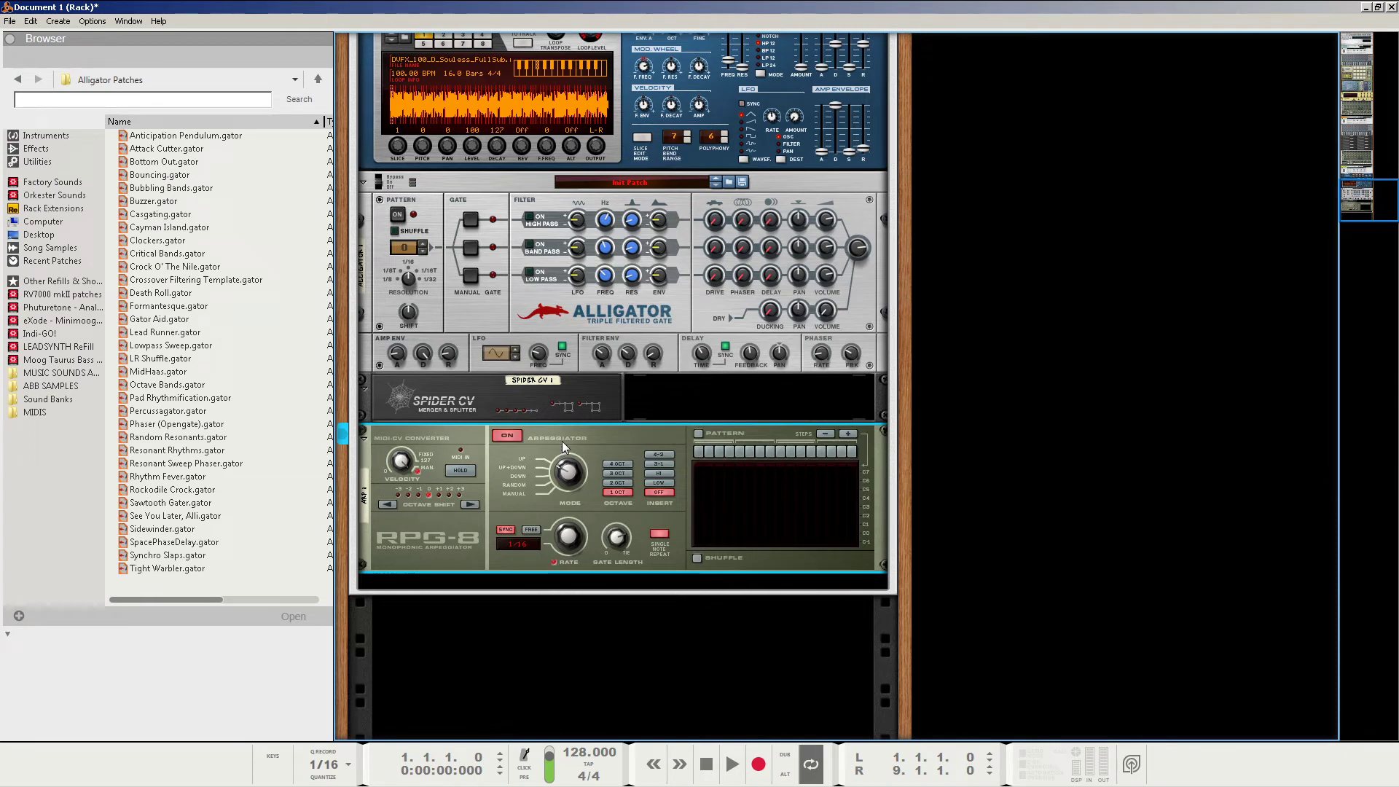
key("alt+Tab")
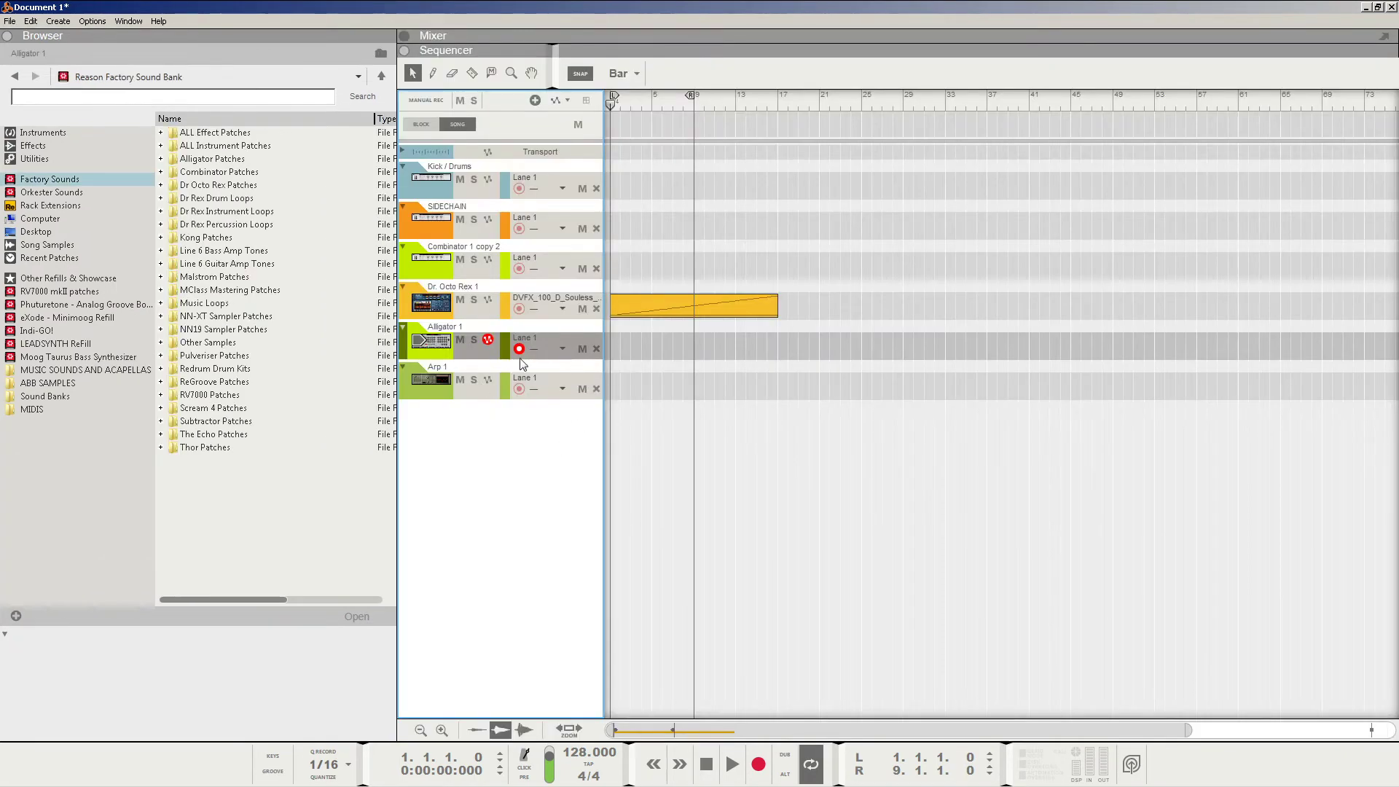
left_click_drag(614, 386, 695, 384)
double_click(658, 383)
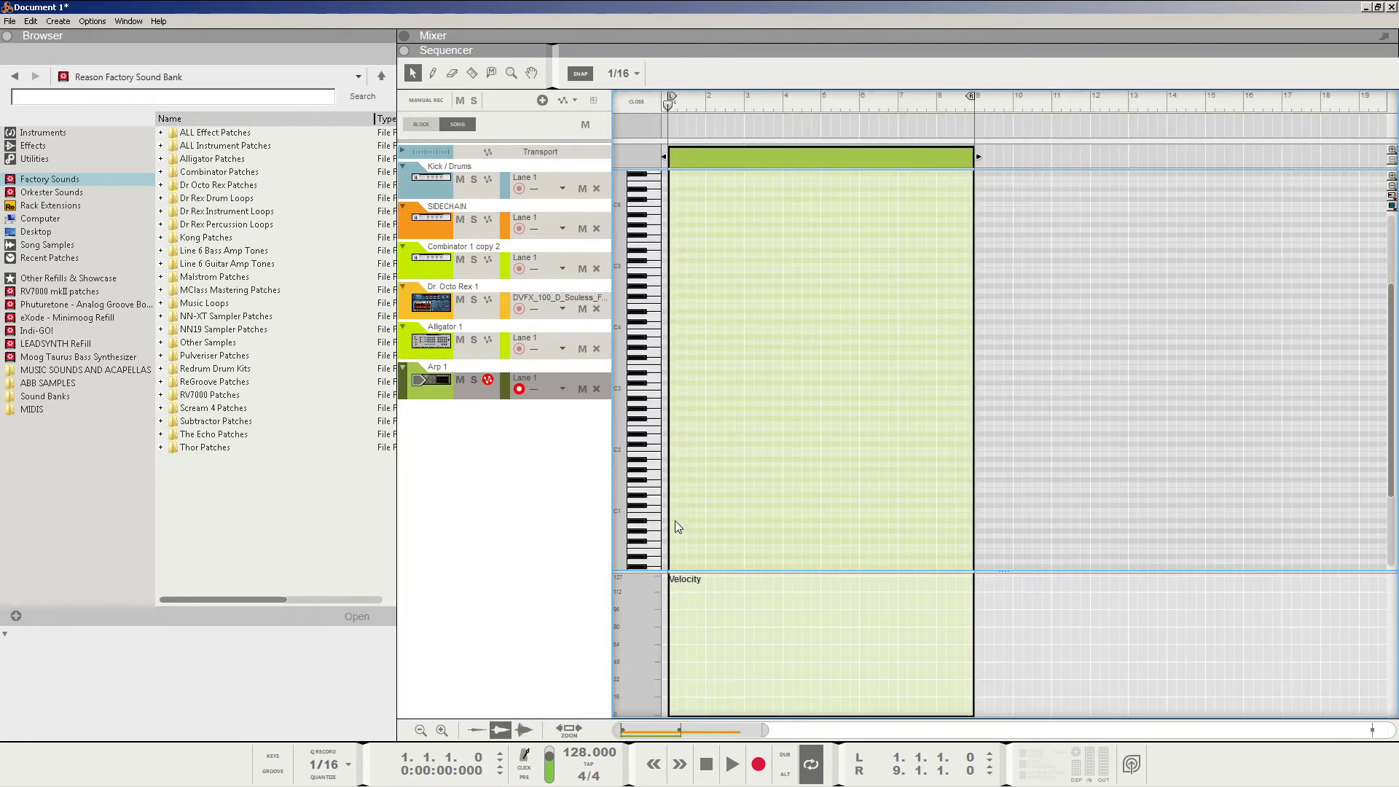
Enter three sustained notes, F#1, G#1 and A#1, each eight bars long, in the Arp 1 clip and close the clip
left_click(672, 540)
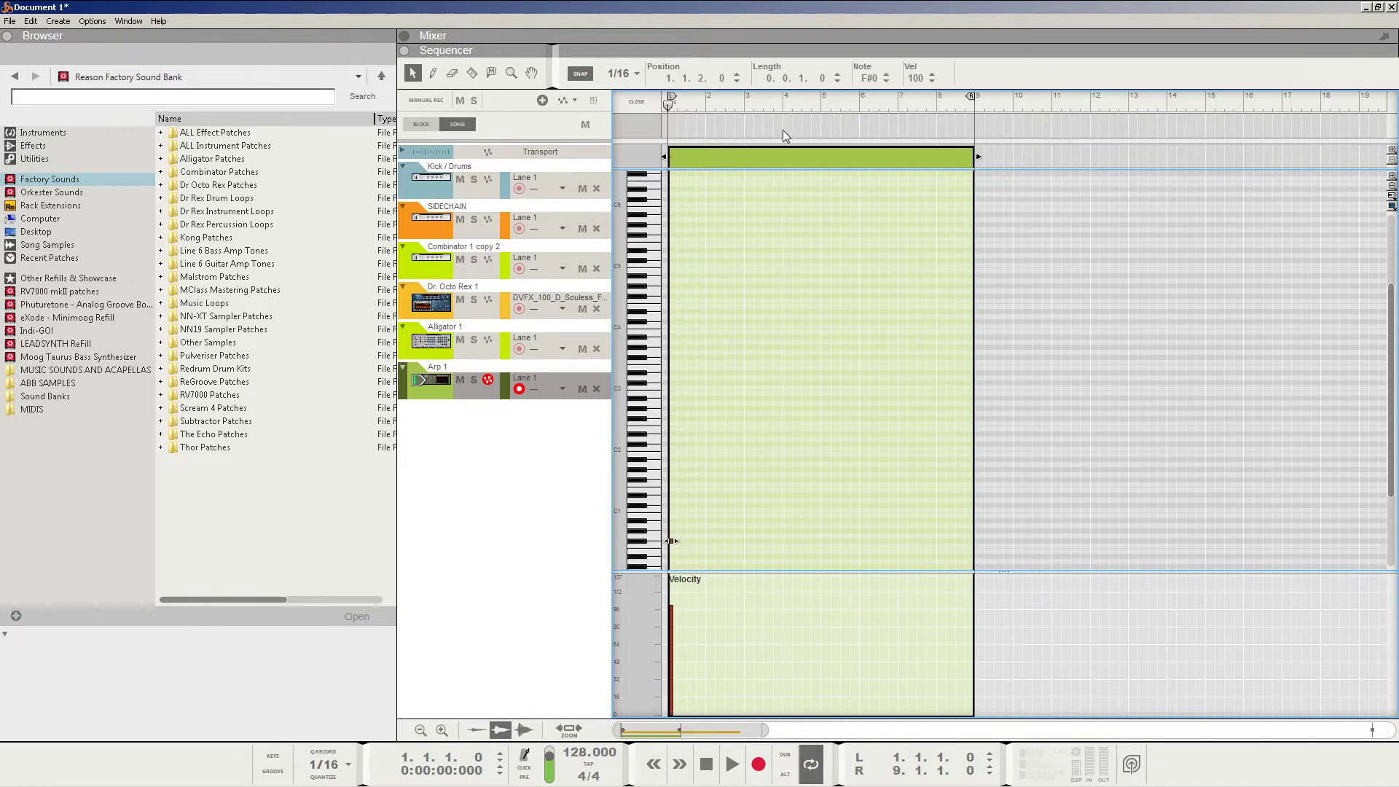
left_click(867, 78)
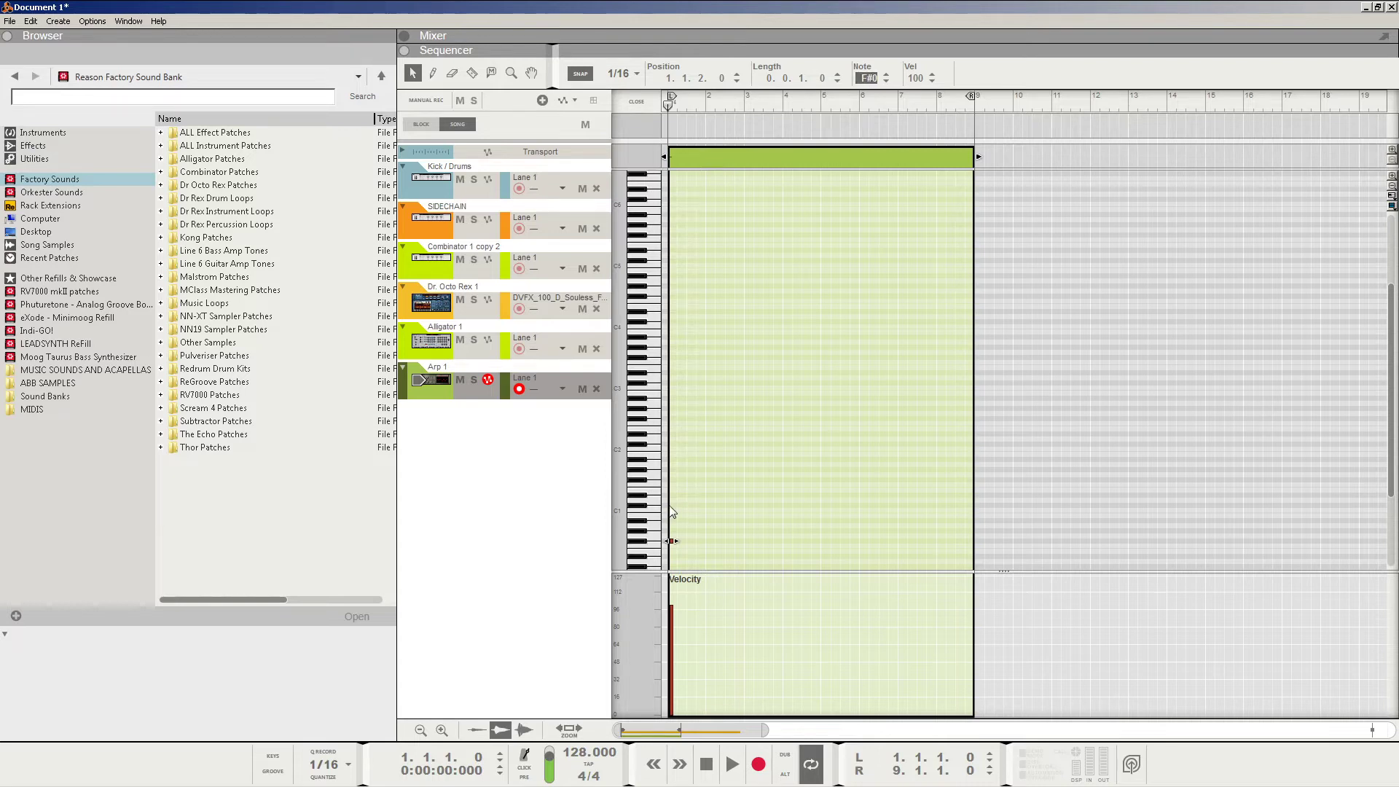
mouse_move(672, 541)
left_mouse_down()
mouse_move(667, 458)
mouse_move(659, 525)
left_mouse_up()
left_click_drag(673, 461, 974, 464)
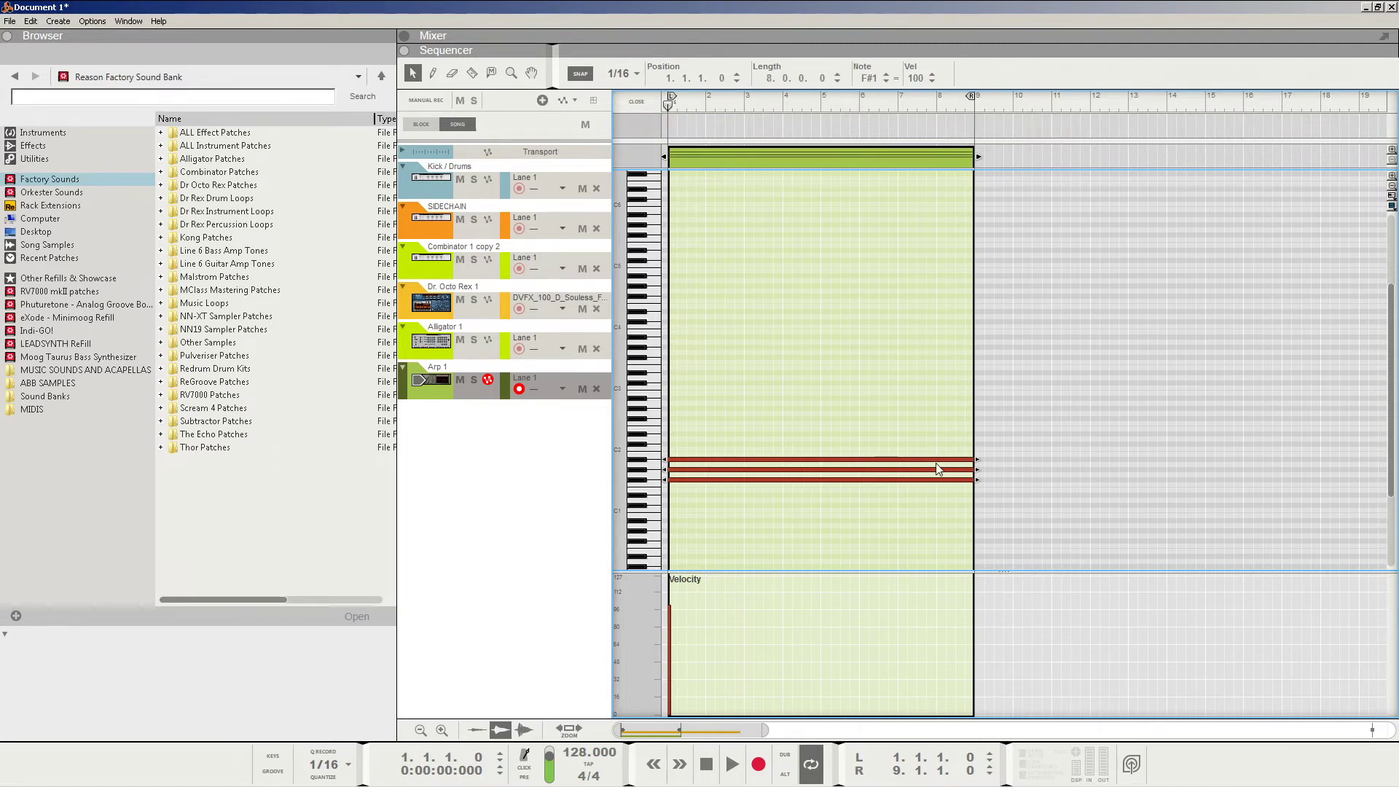
key("ctrl+e")
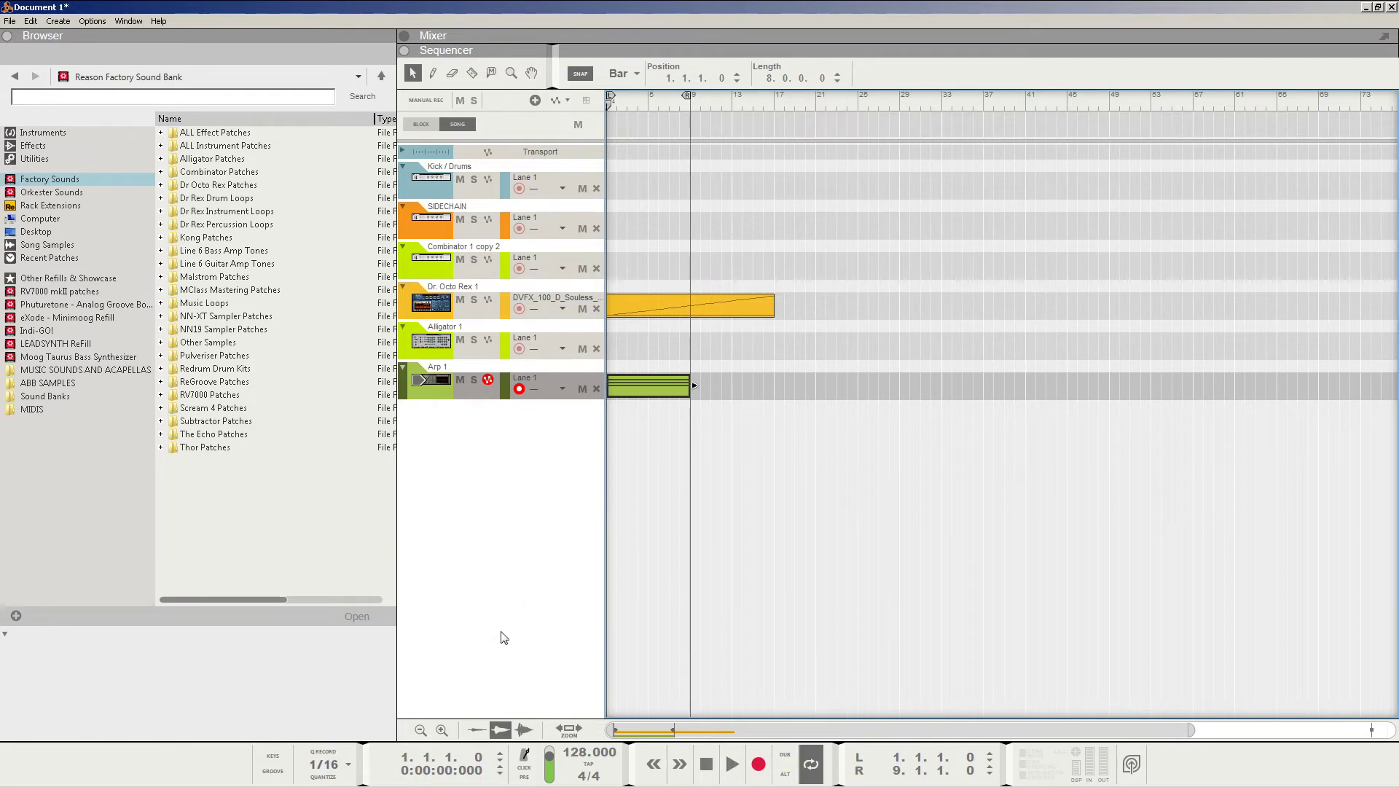
Check the Alligator's gate CV cabling at the back of the rack, and play the song to audition the gated loop
key("alt+Tab")
key("Tab")
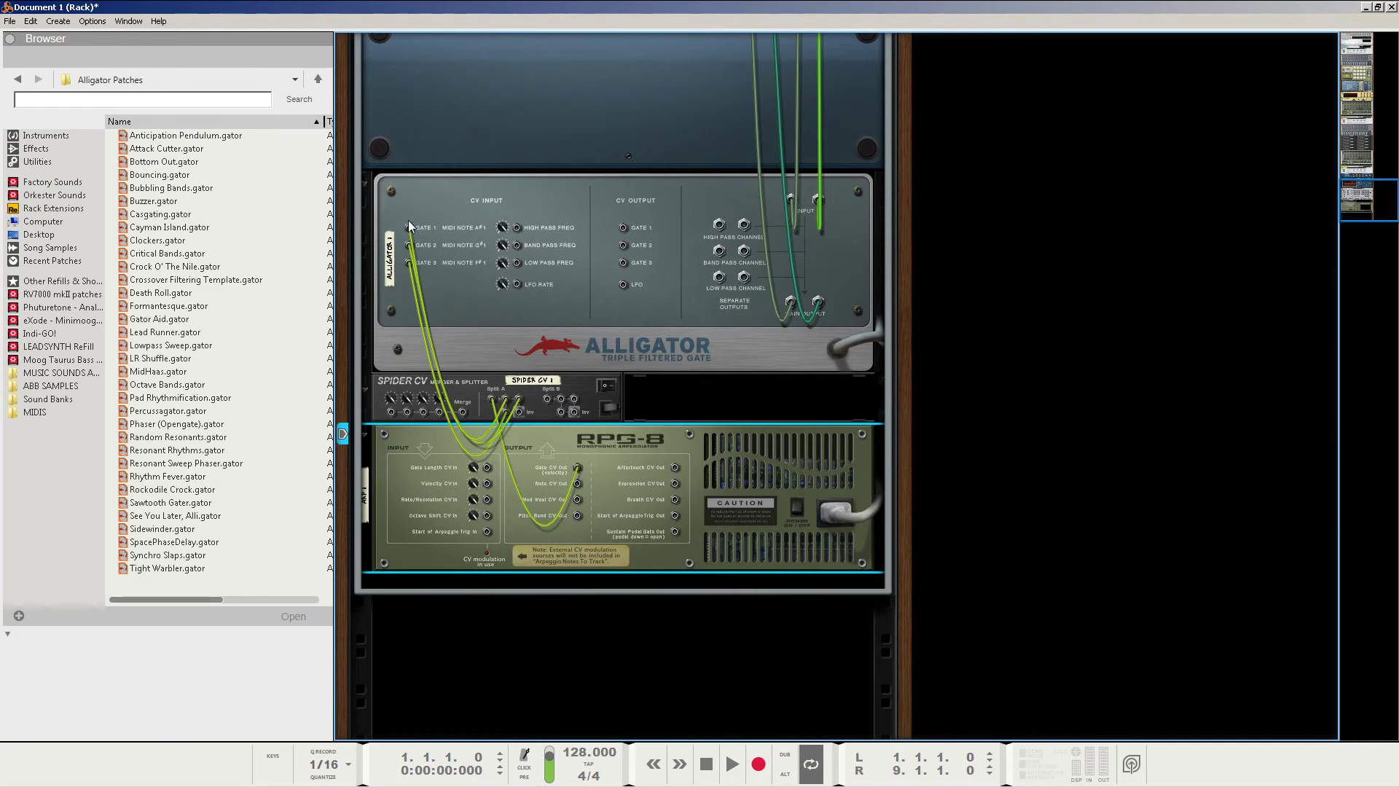
key("Tab")
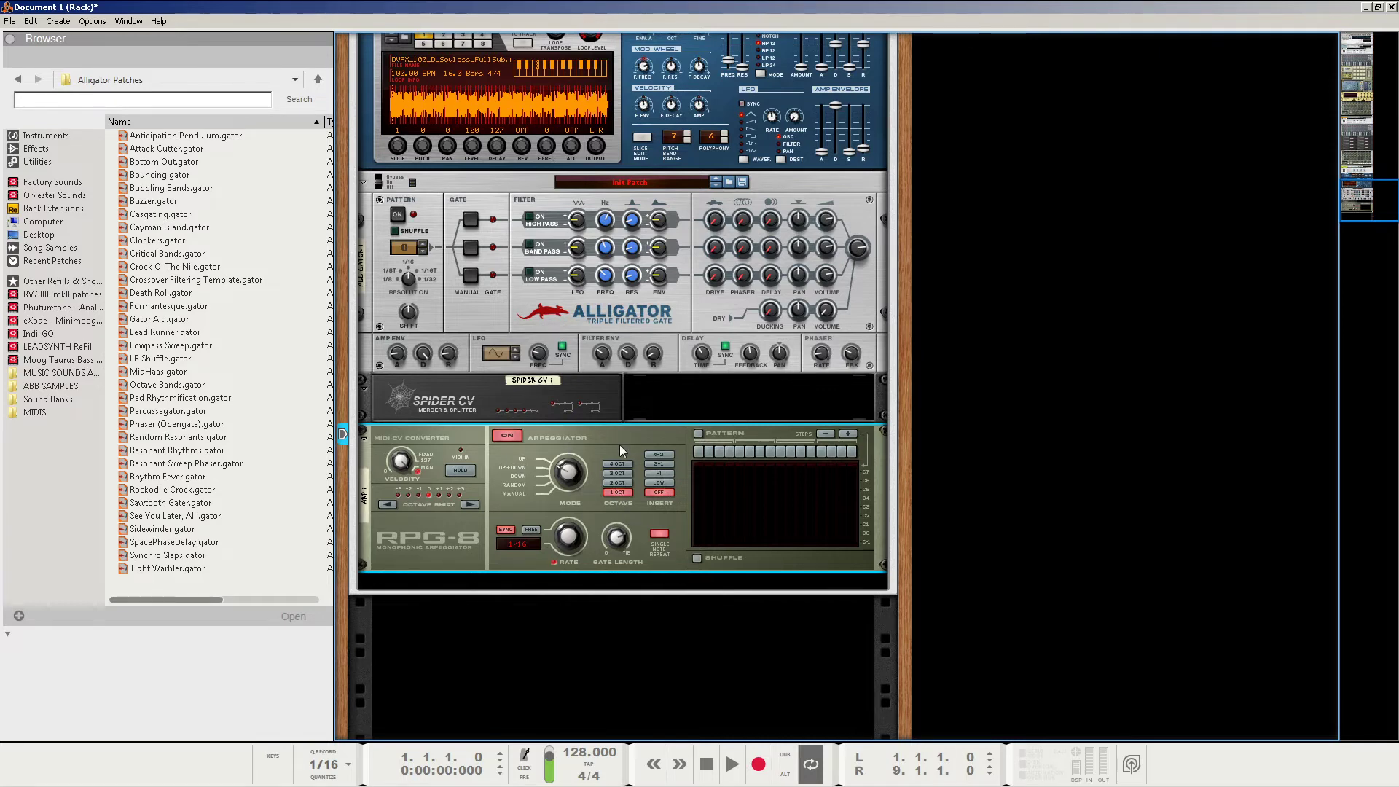
key("alt+Tab")
key("alt+Tab")
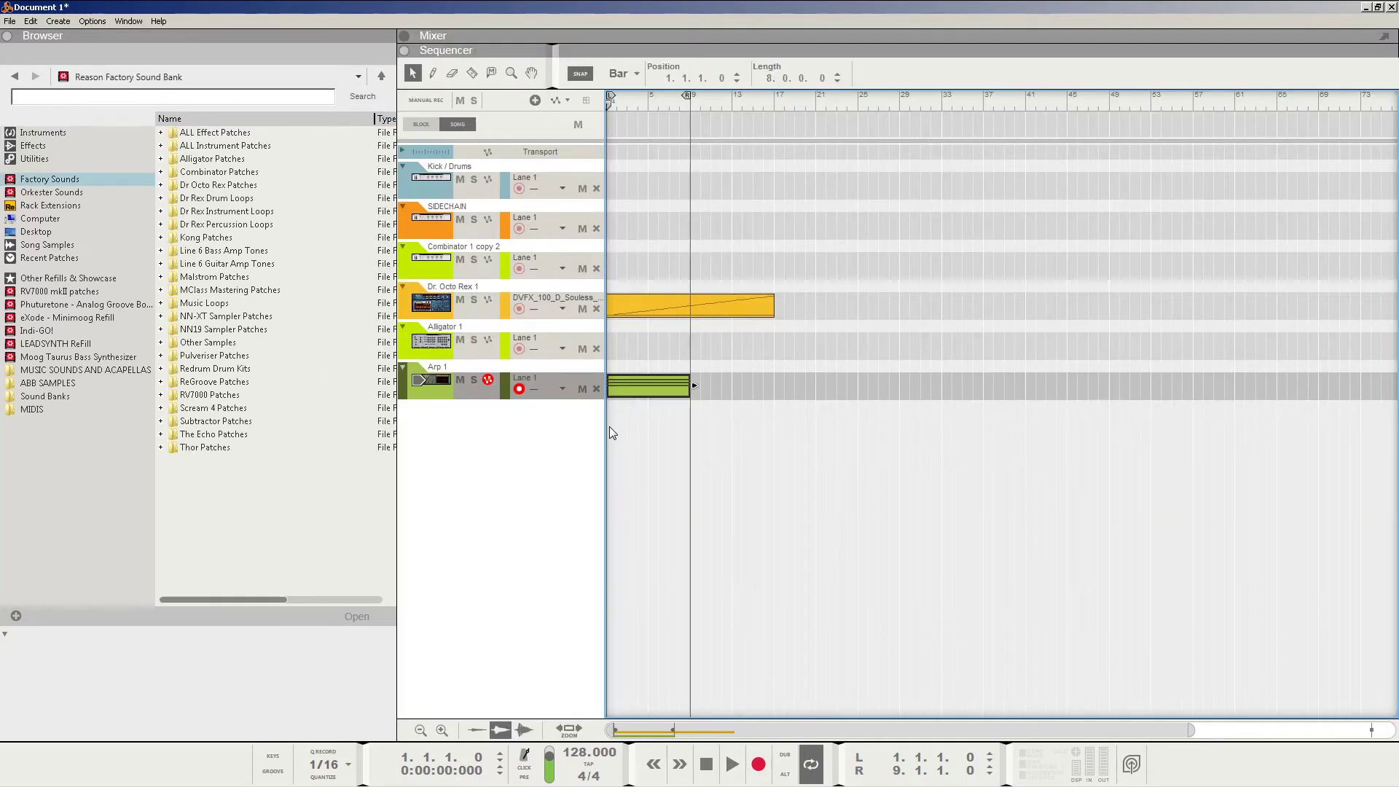
left_click(729, 762)
left_click(706, 763)
key("alt+Tab")
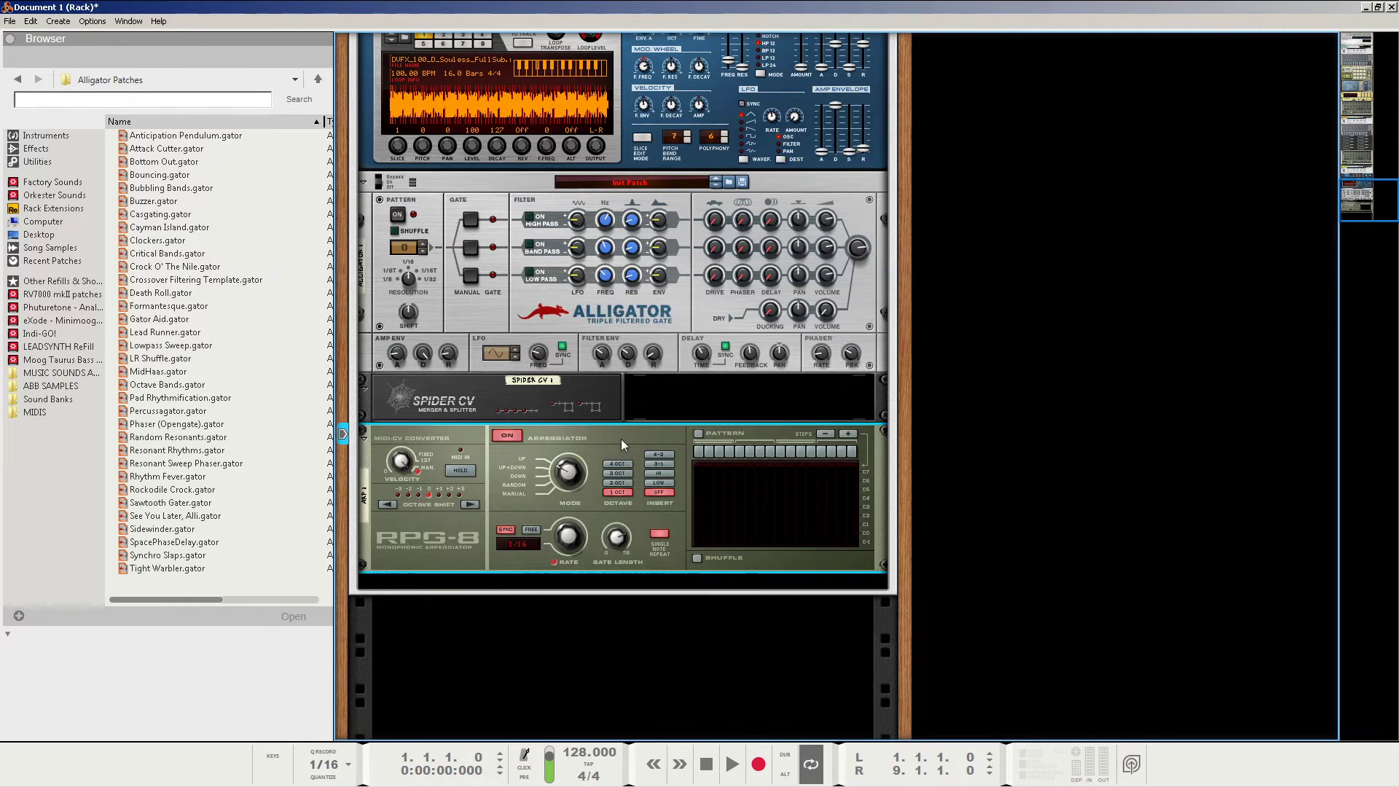
Play the song from bar 1 to watch the Alligator's gates follow the arpeggio, and stop playback
left_click(860, 260)
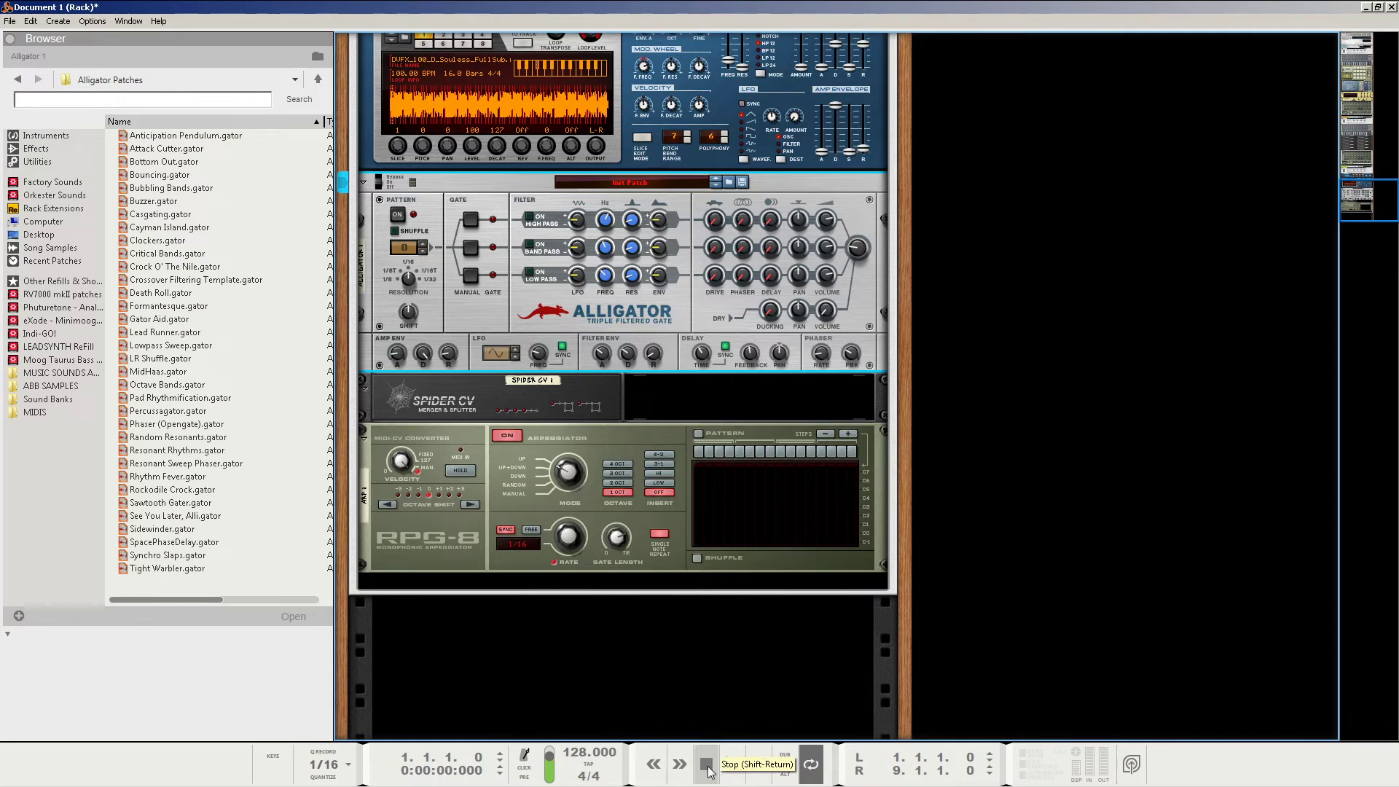
left_click(733, 765)
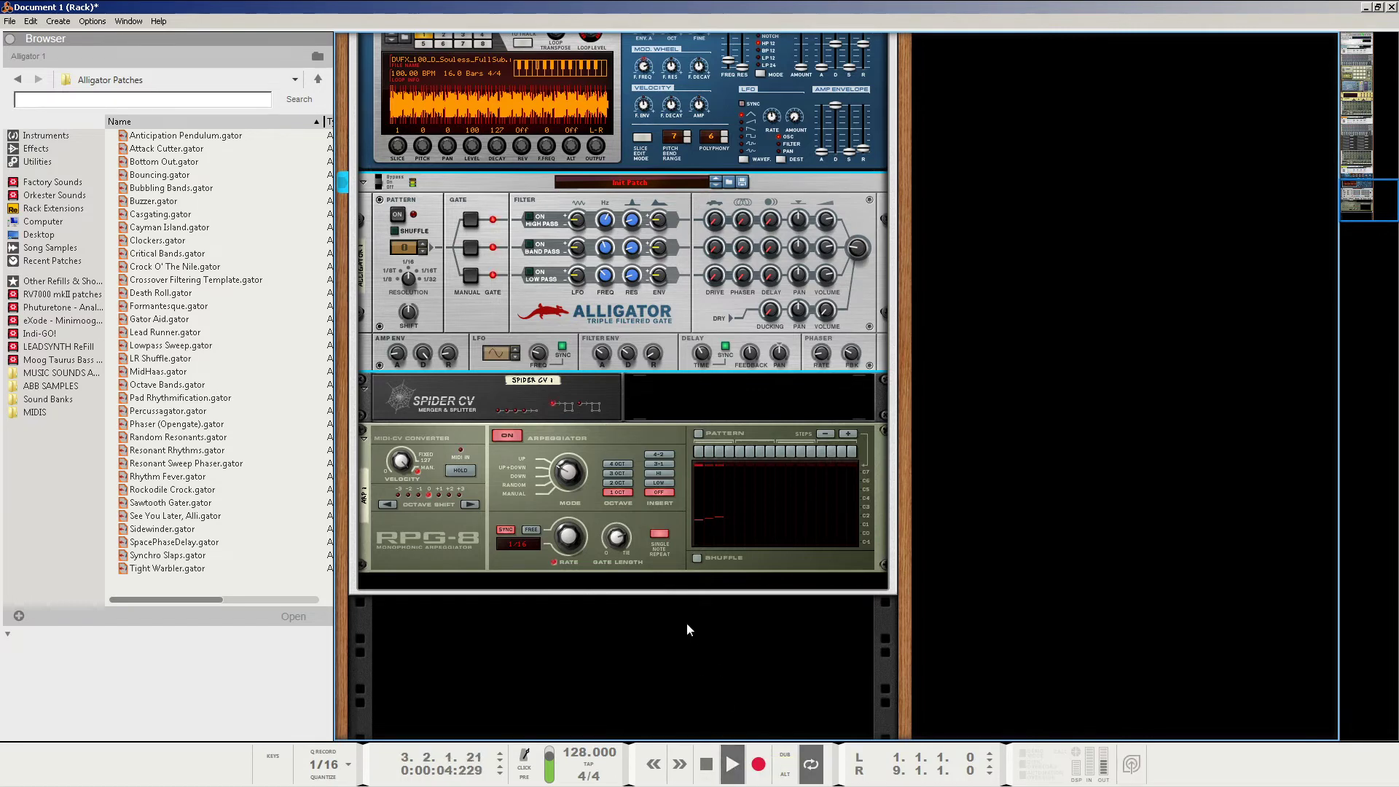
key("space")
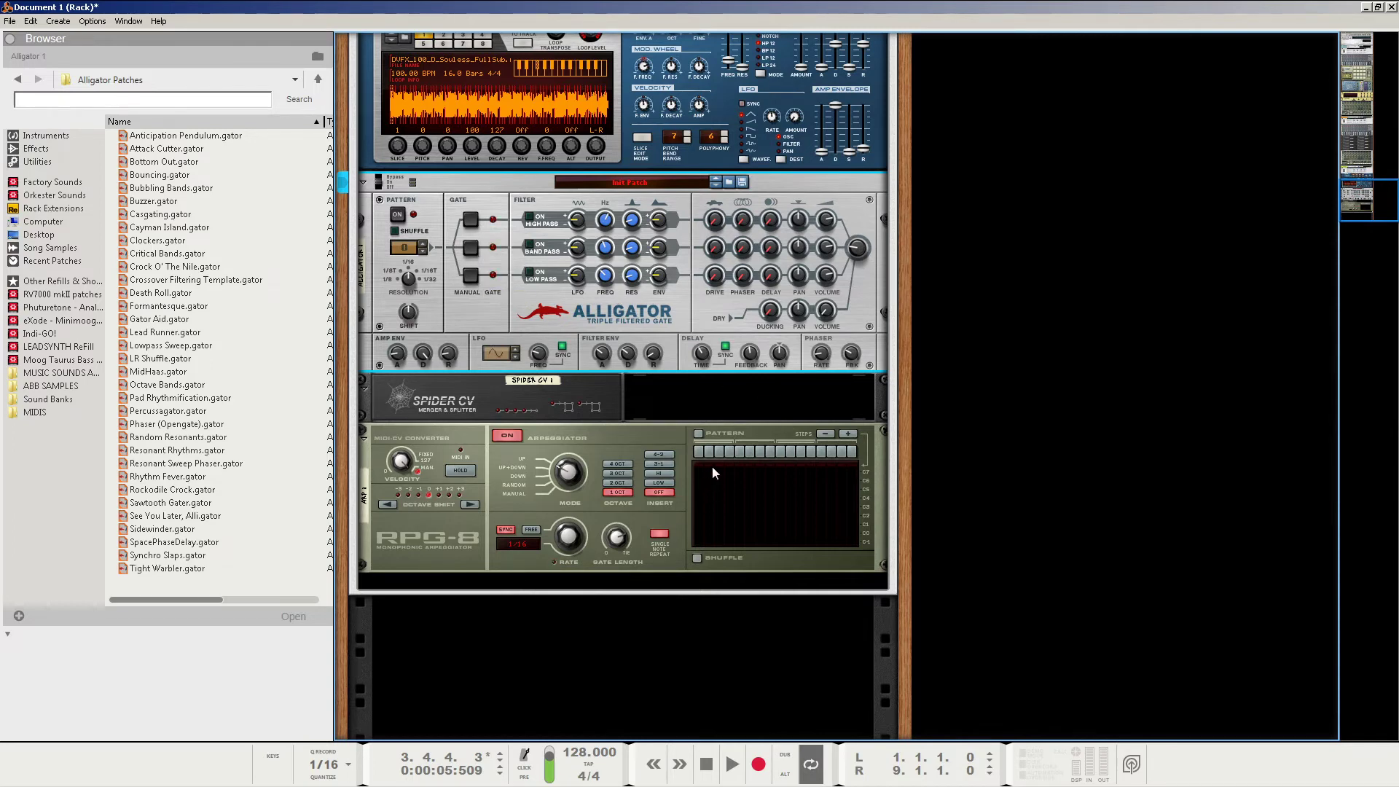
Enable the RPG-8's pattern with several steps muted, turn on its shuffle, and set Insert to 3-1
left_click(698, 434)
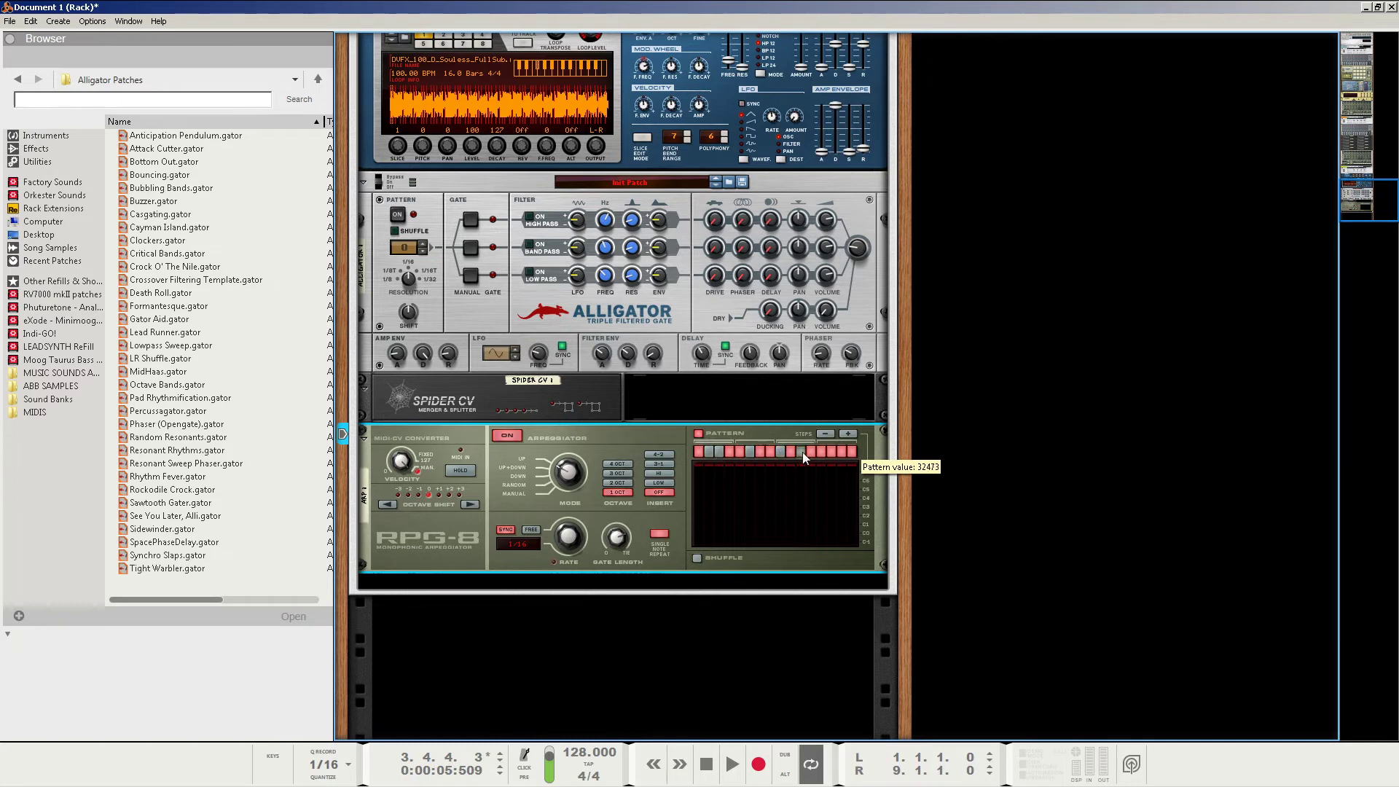
left_click(697, 558)
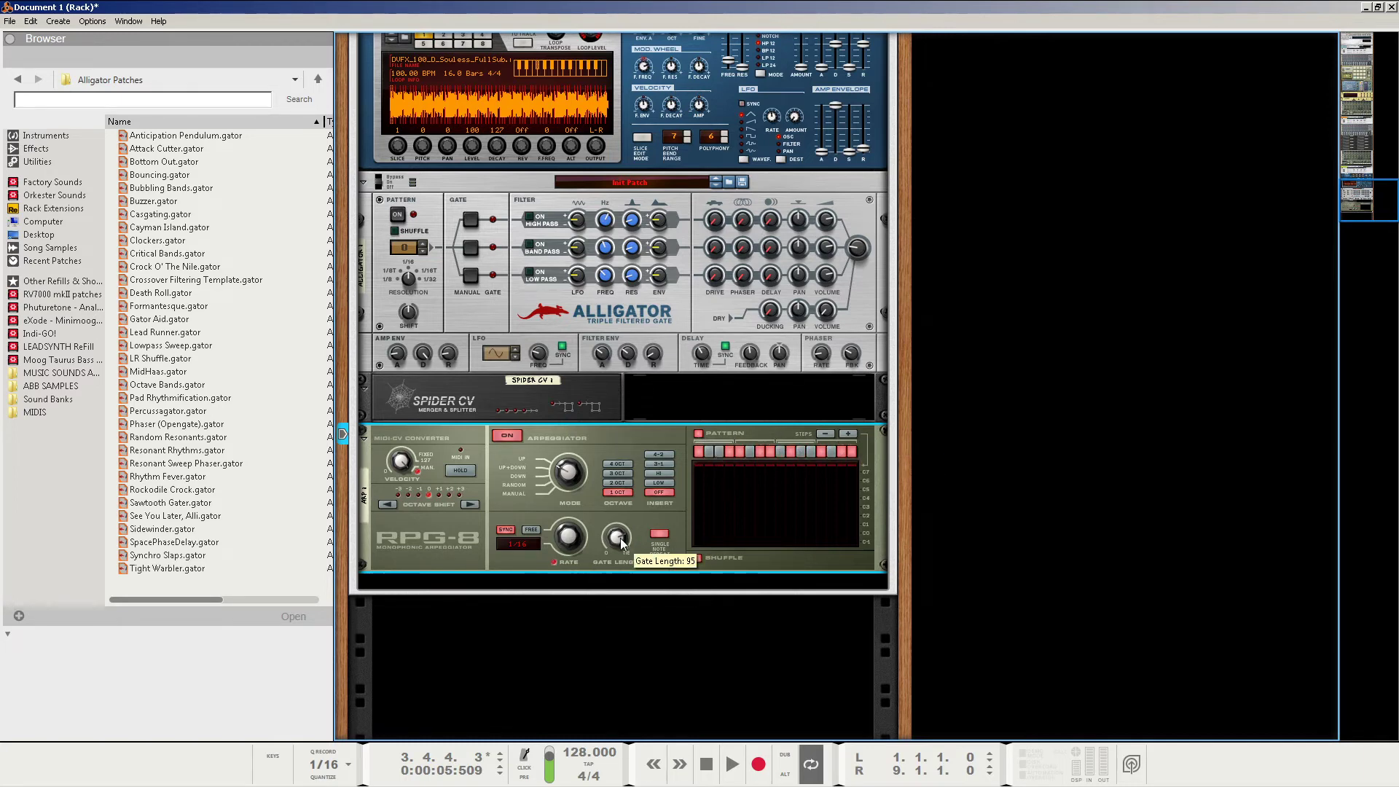
left_click(658, 464)
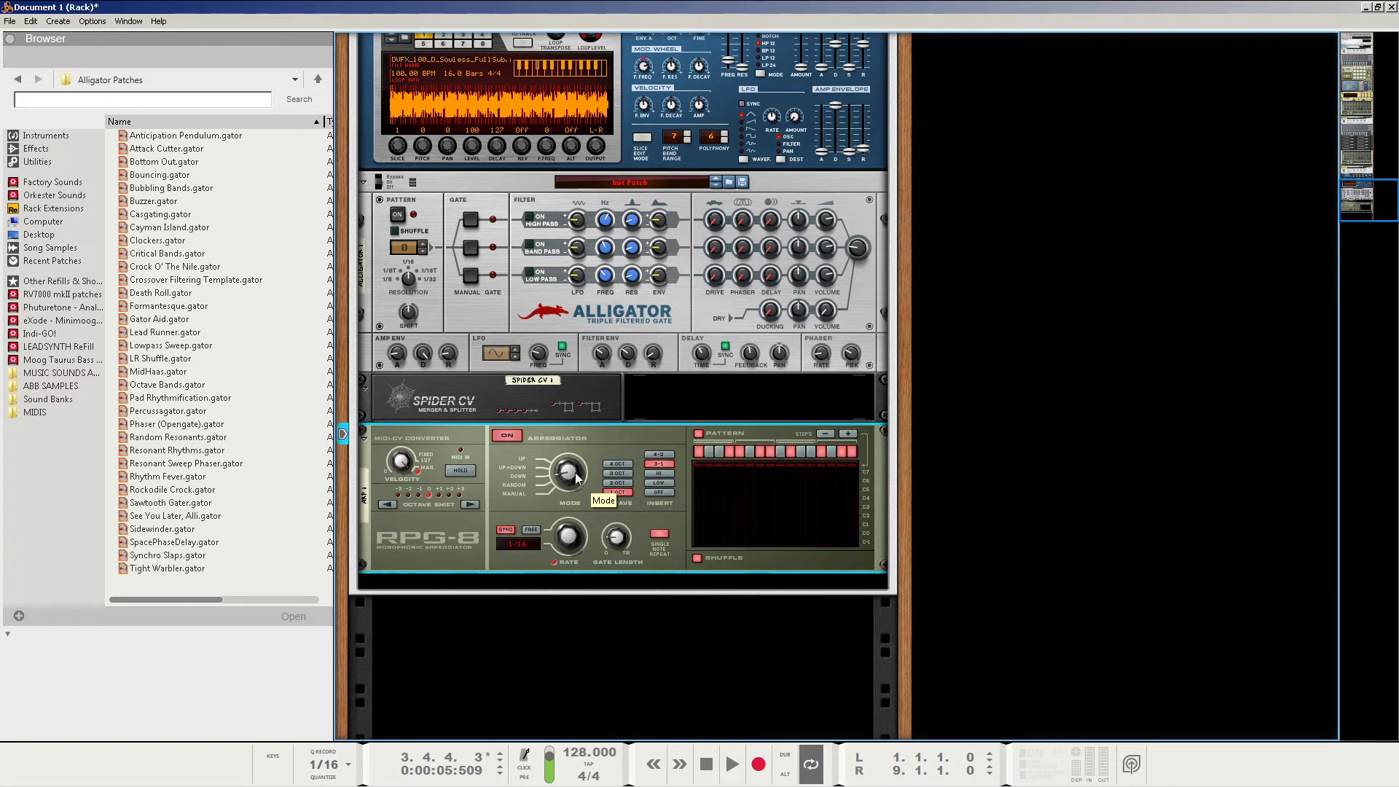
Play the song from the start to audition the patterned, shuffled arpeggio on the gates, and stop playback
key("alt+Tab")
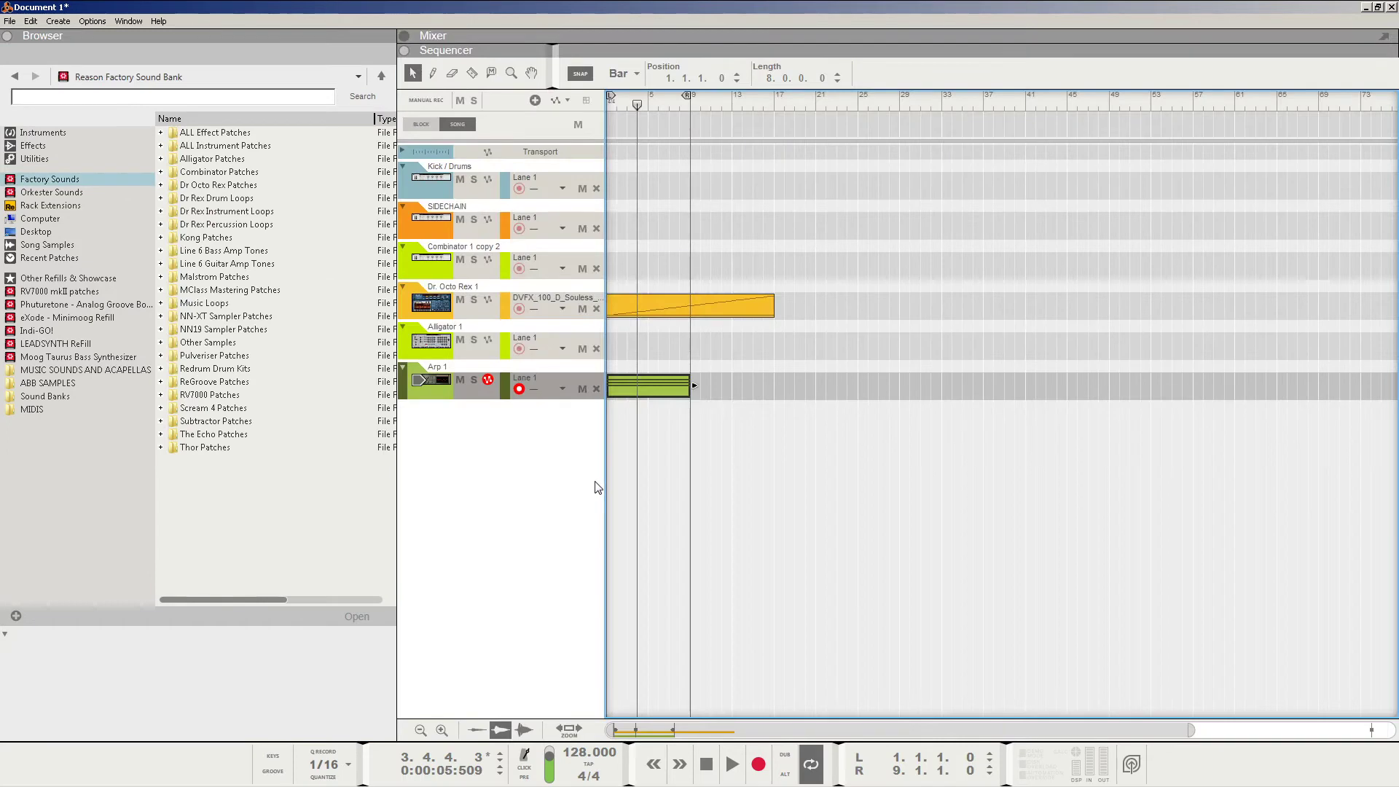
left_click(709, 766)
key("space")
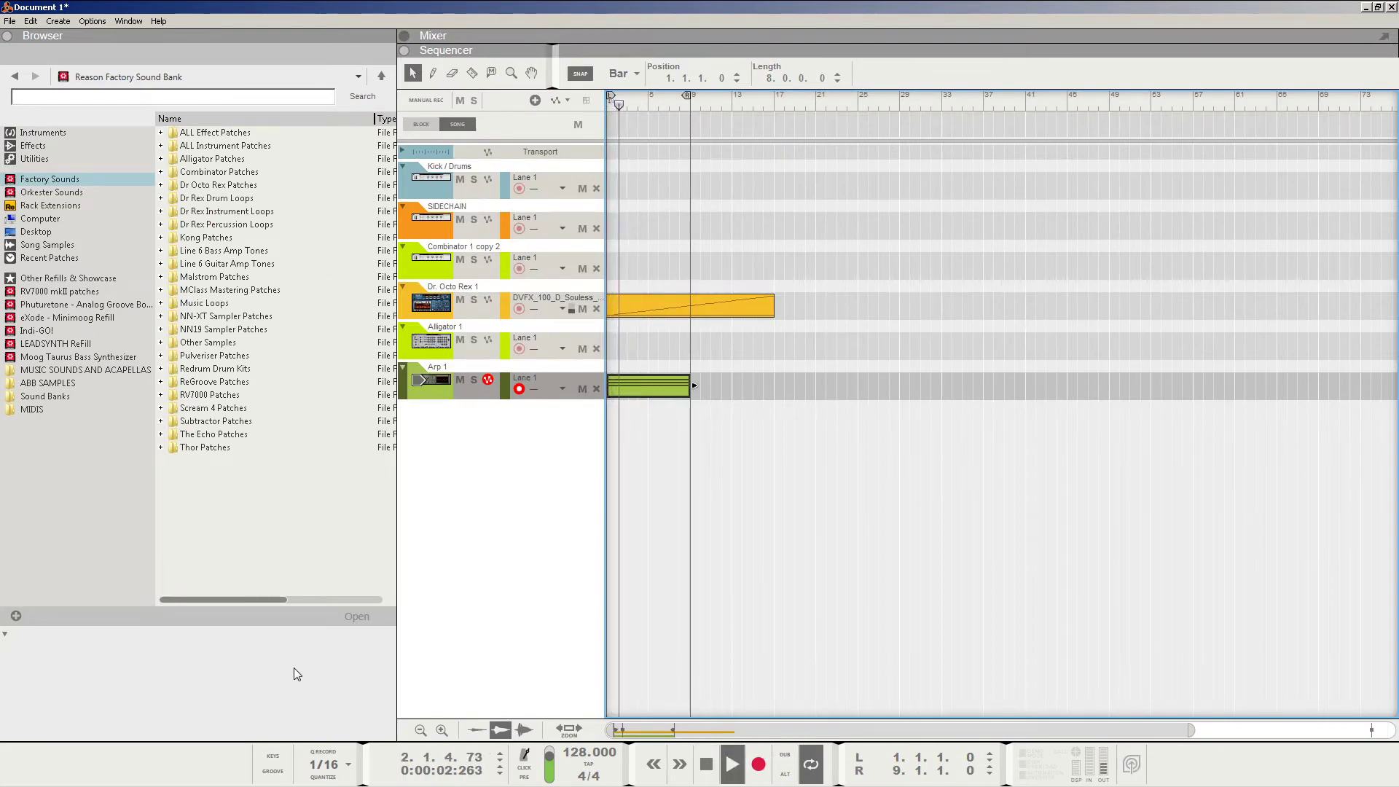
key("alt+Tab")
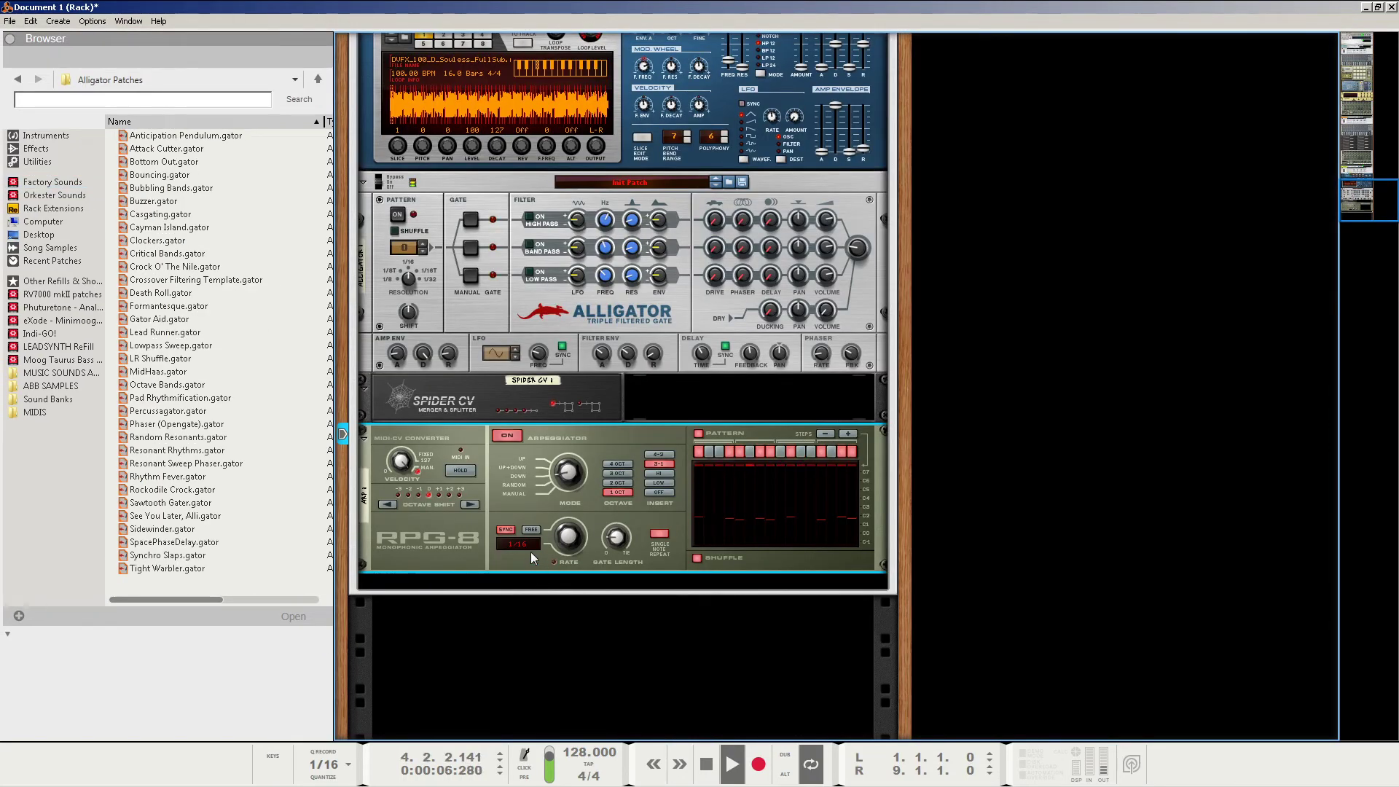
key("space")
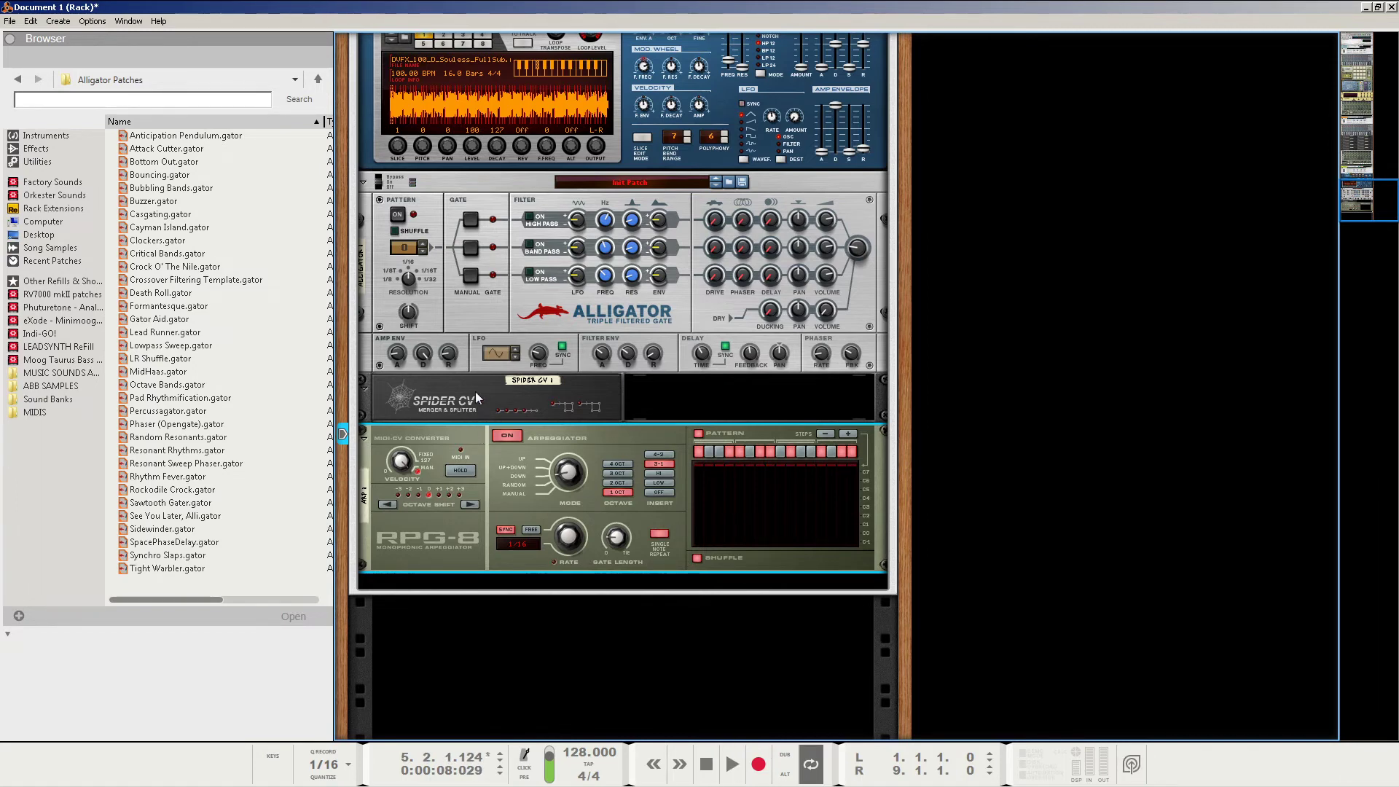
left_click(457, 356)
left_click_drag(457, 354, 466, 353)
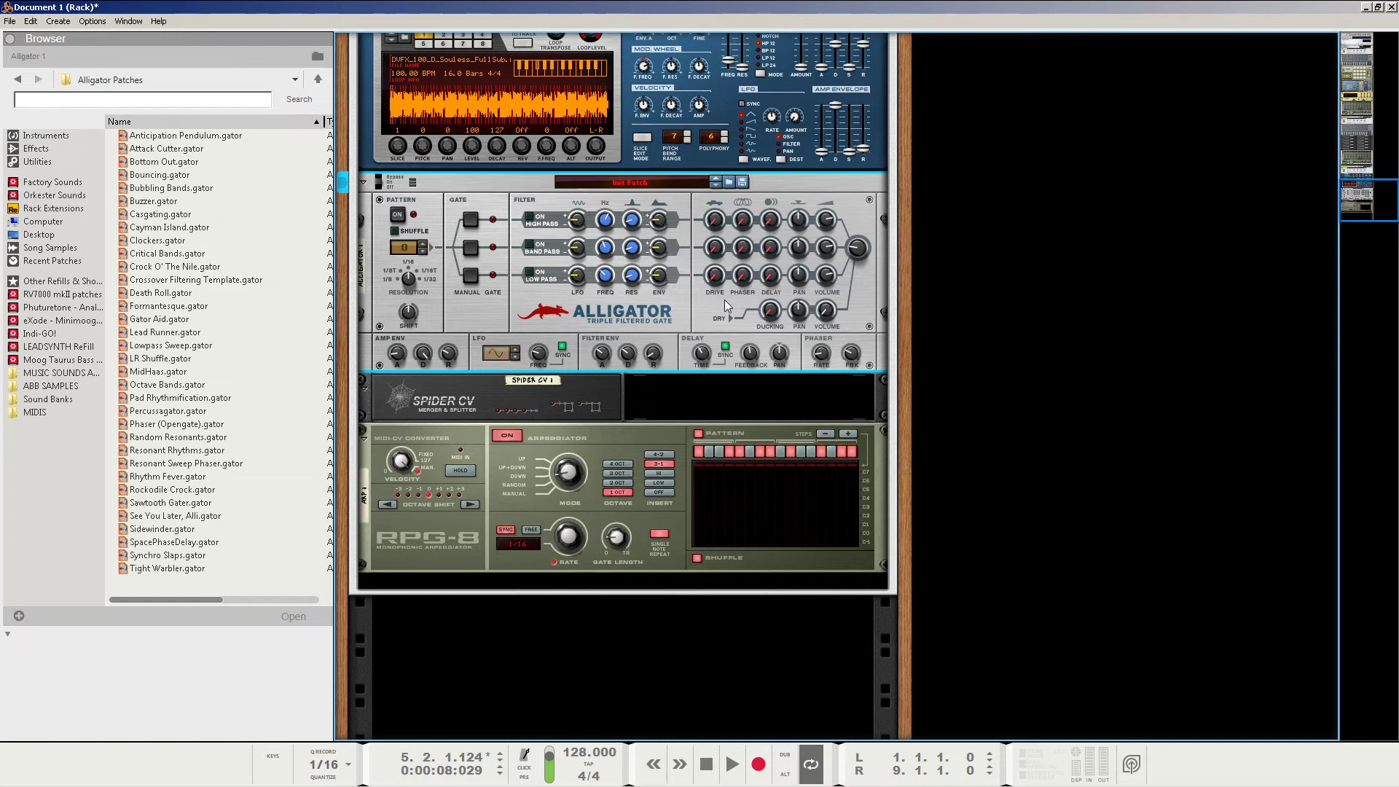
Render the RPG-8's arpeggio notes to its track and switch its arpeggiator off
left_click(645, 440)
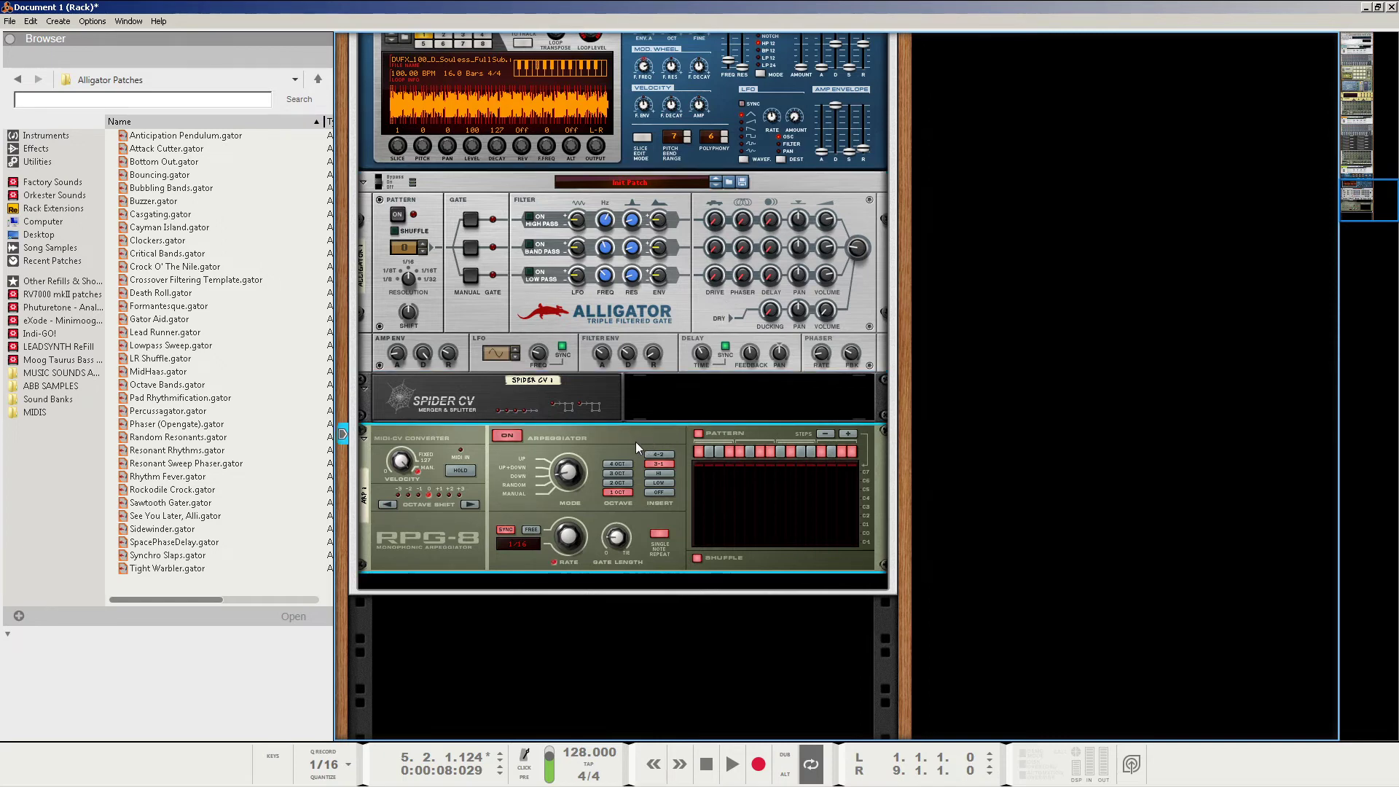
right_click(635, 441)
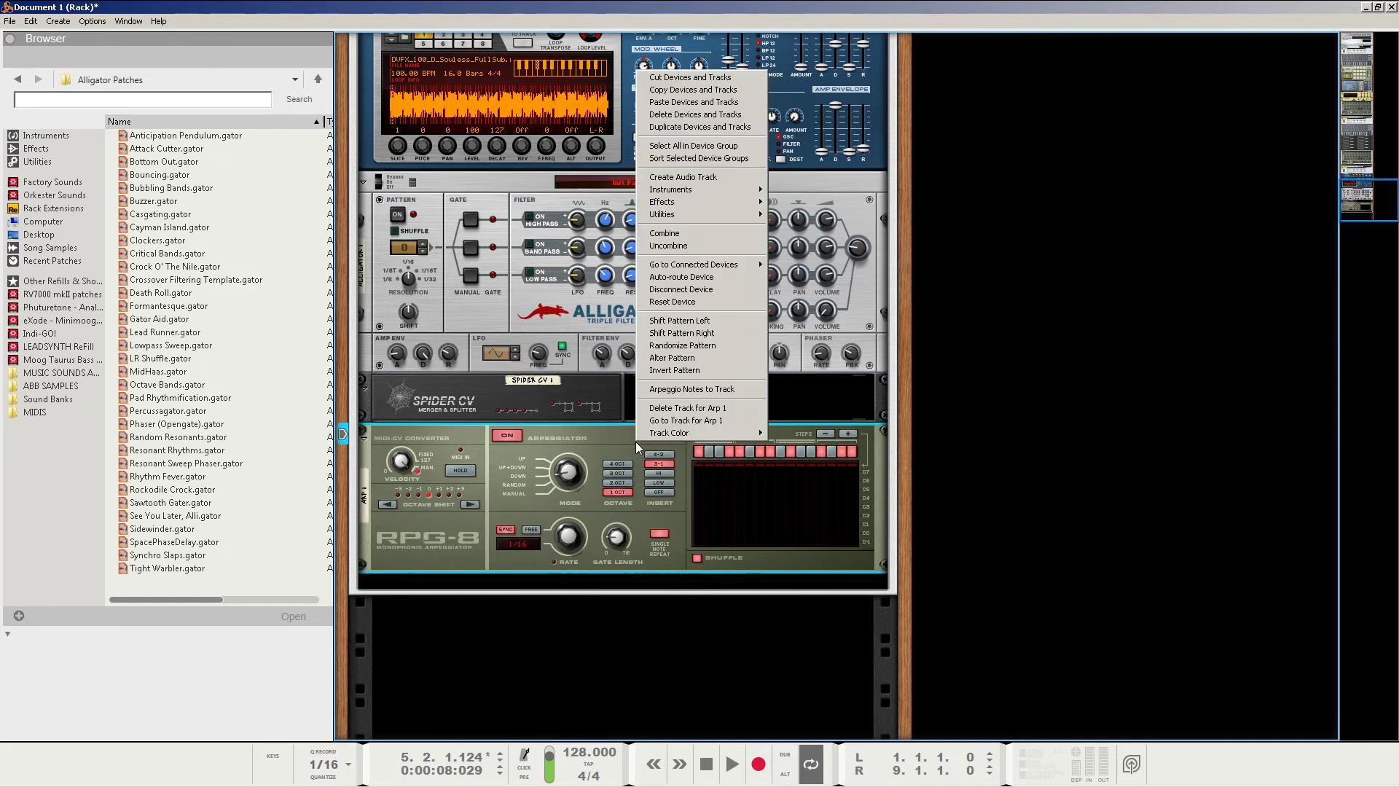
left_click(695, 390)
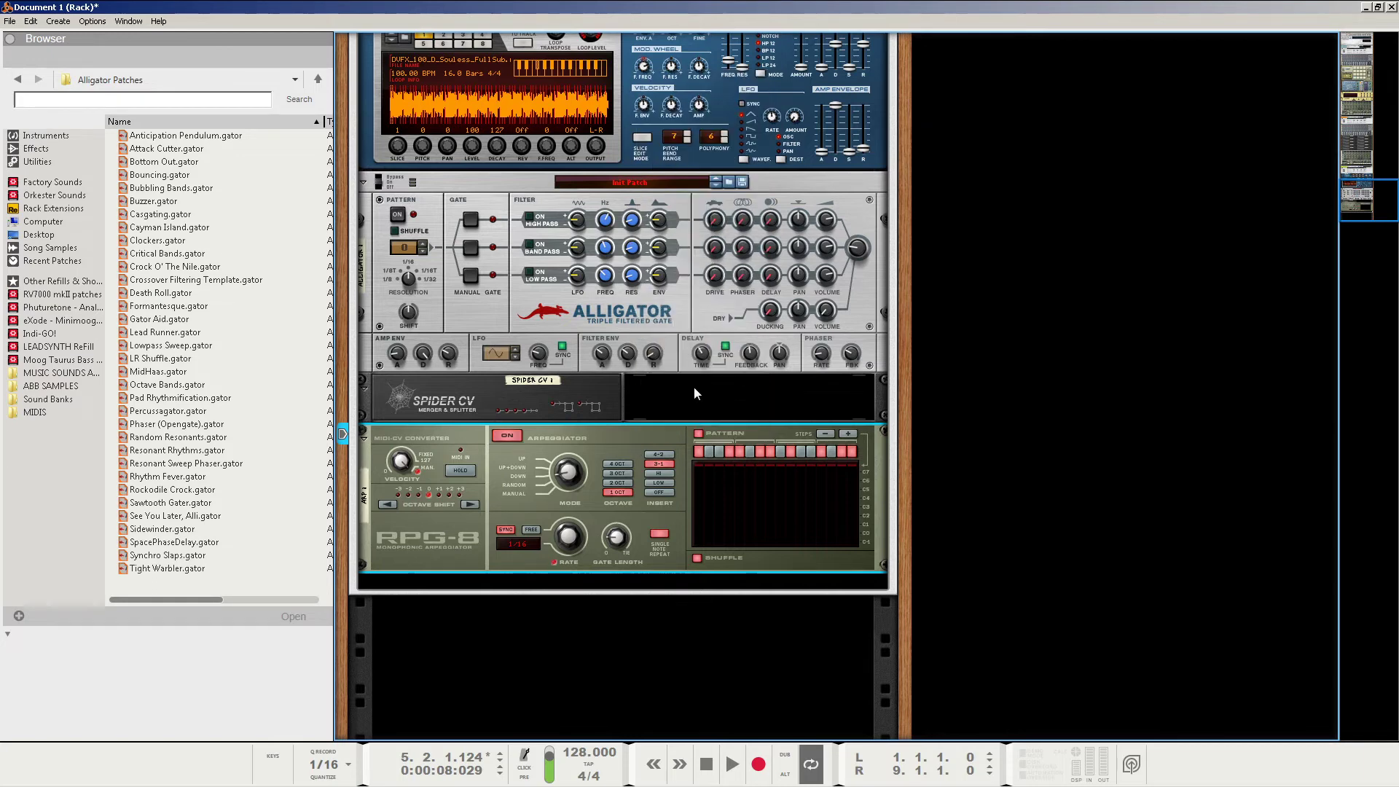
left_click(507, 438)
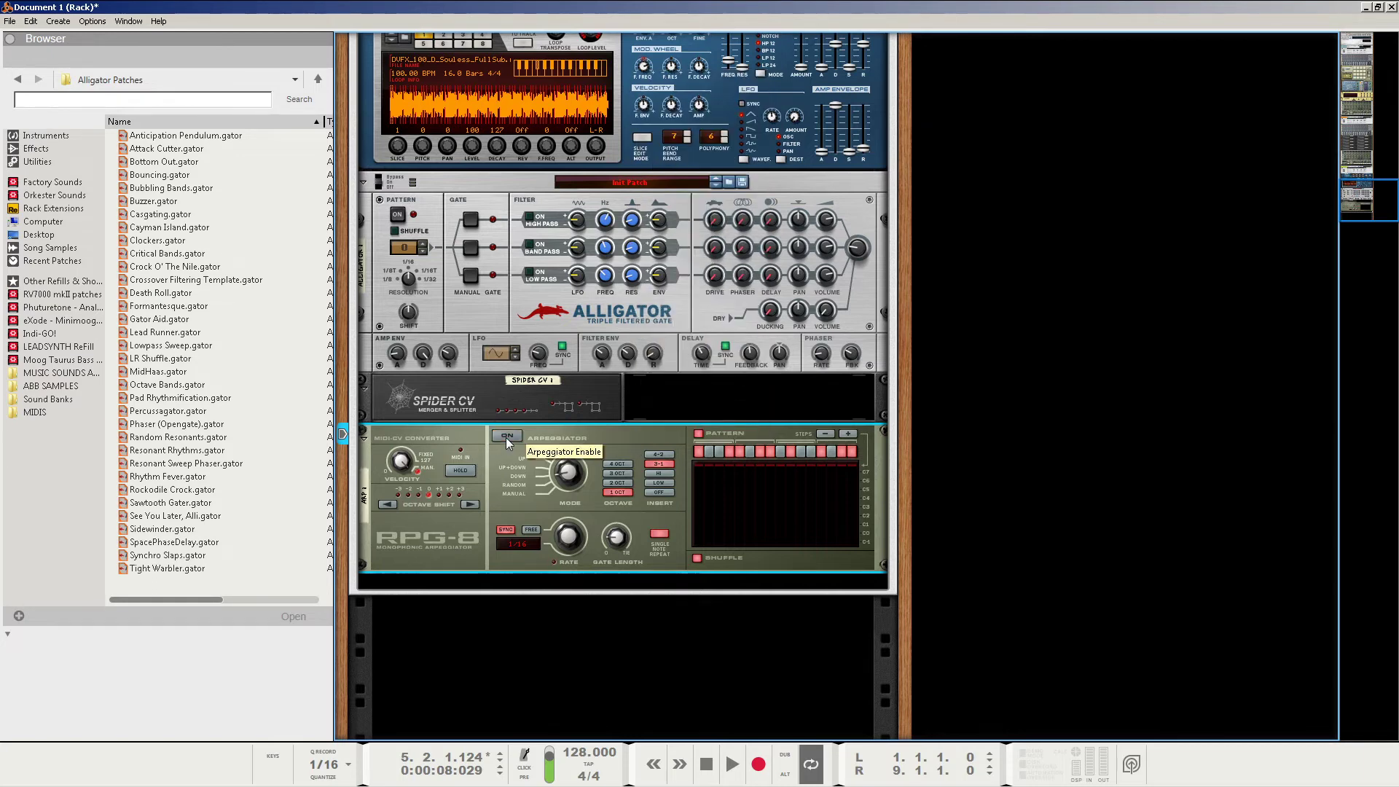
Move the rendered arpeggio clip from the Arp 1 track to the Alligator 1 track, starting at bar 1
key("alt+Tab")
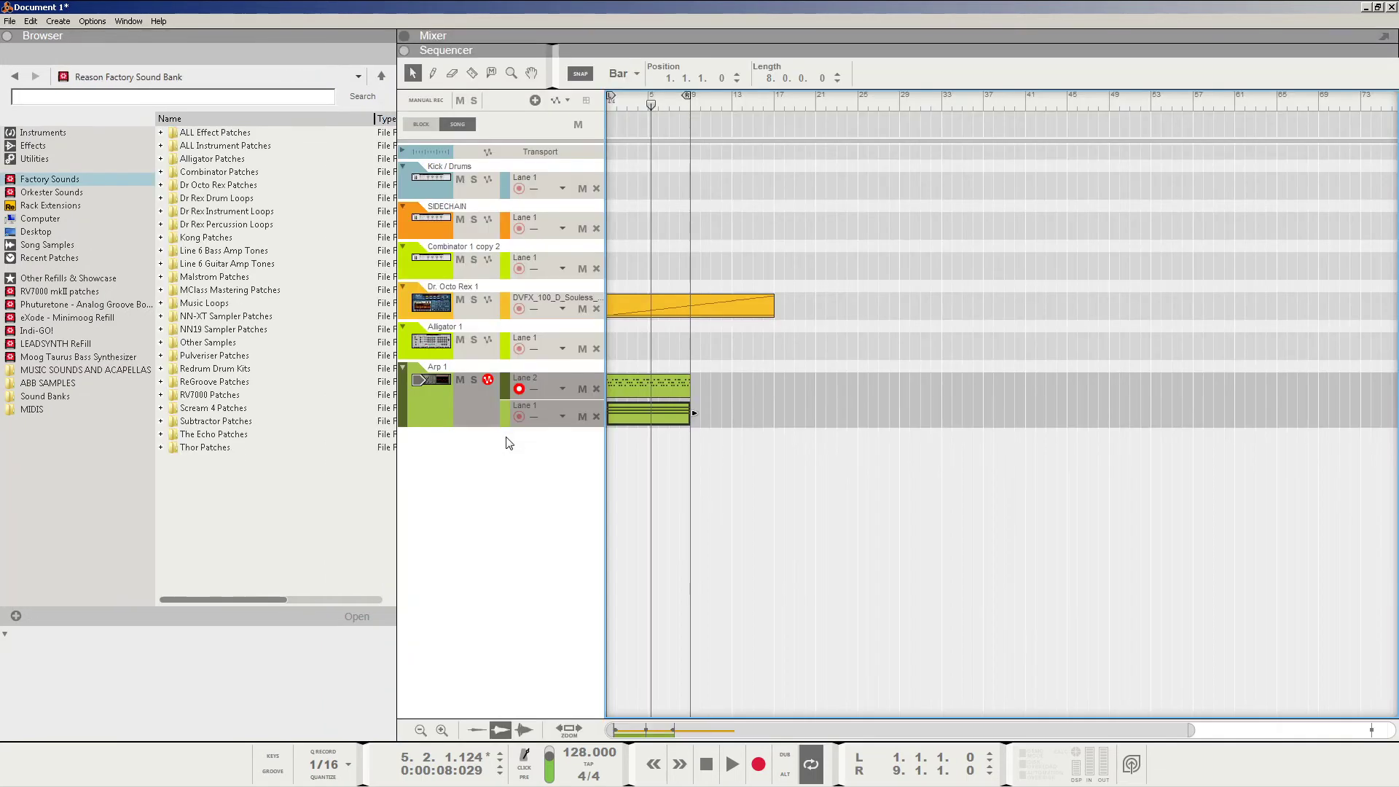
left_click_drag(658, 386, 876, 386)
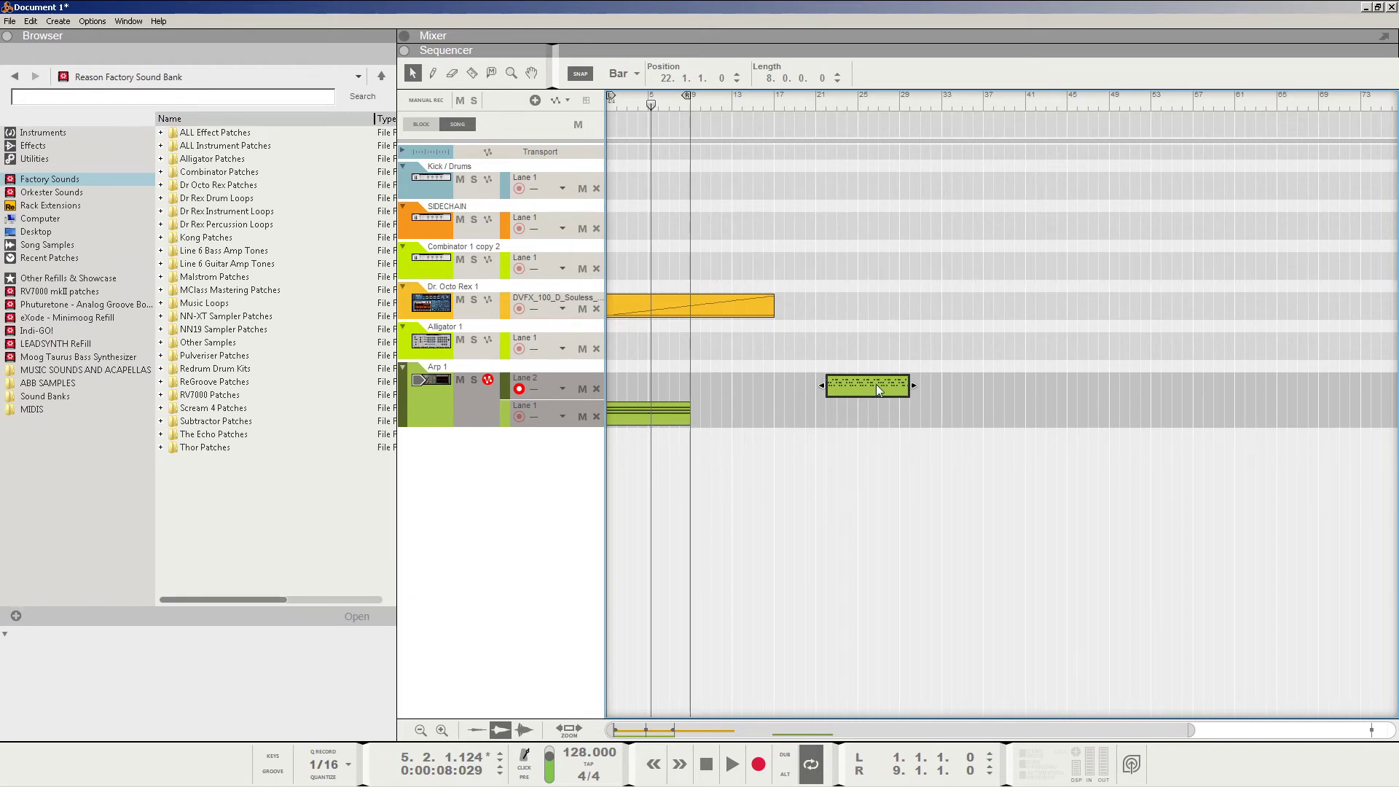
left_click_drag(876, 384, 645, 336)
left_click(462, 361)
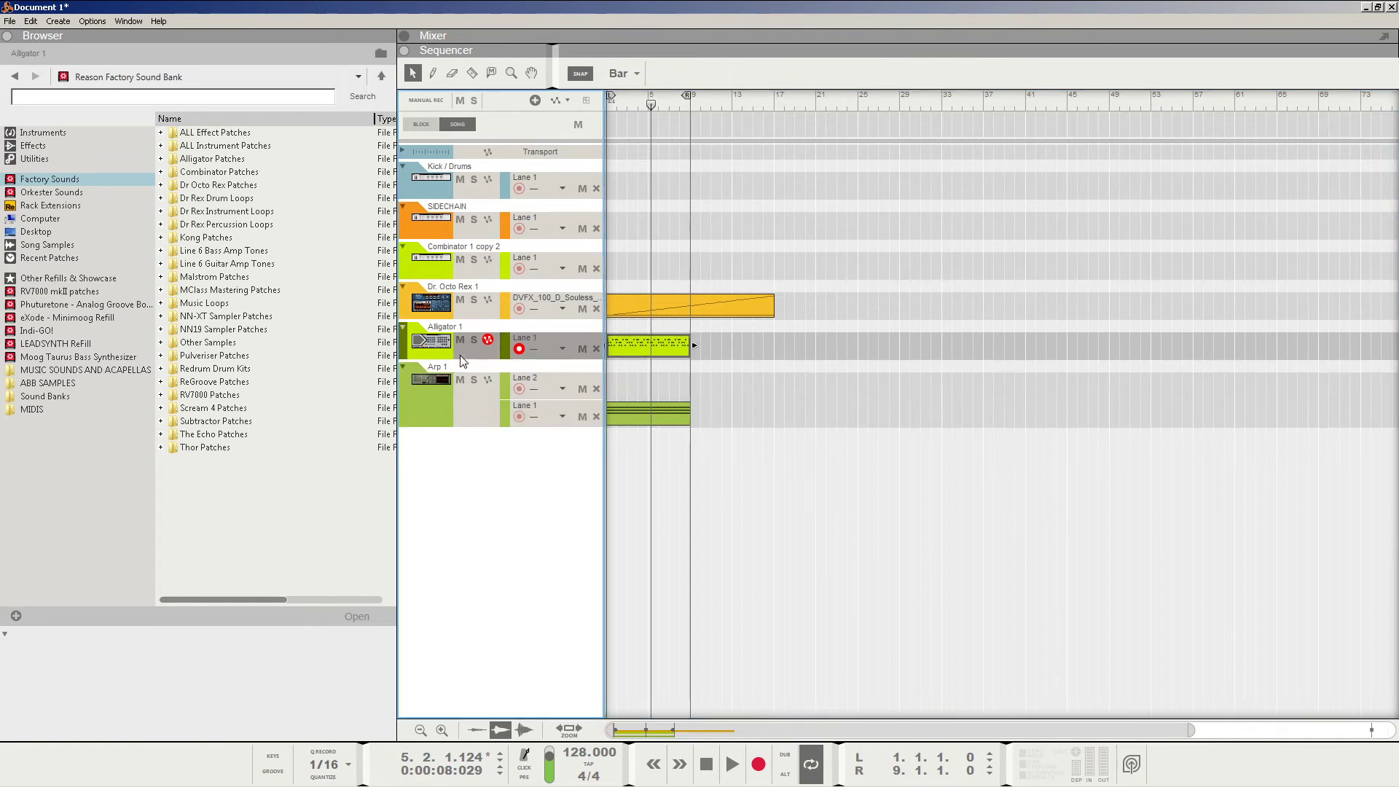
Open the Alligator 1 clip and check which piano-roll keys its arpeggio notes use
double_click(645, 349)
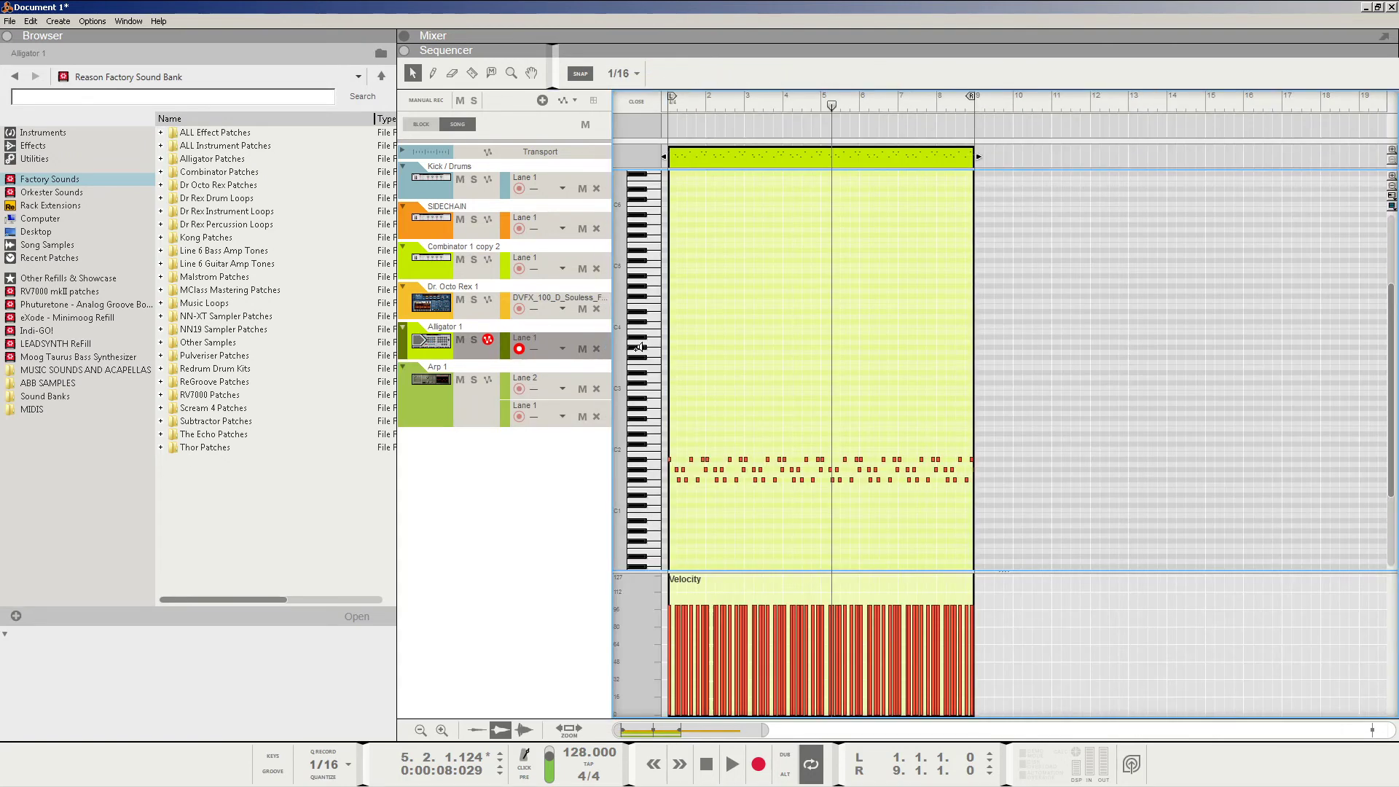
left_click(639, 468)
left_click(644, 479)
Delete the sustained-note clip from the Arp 1 track and return the sequencer to the arrangement view
key("ctrl+Tab")
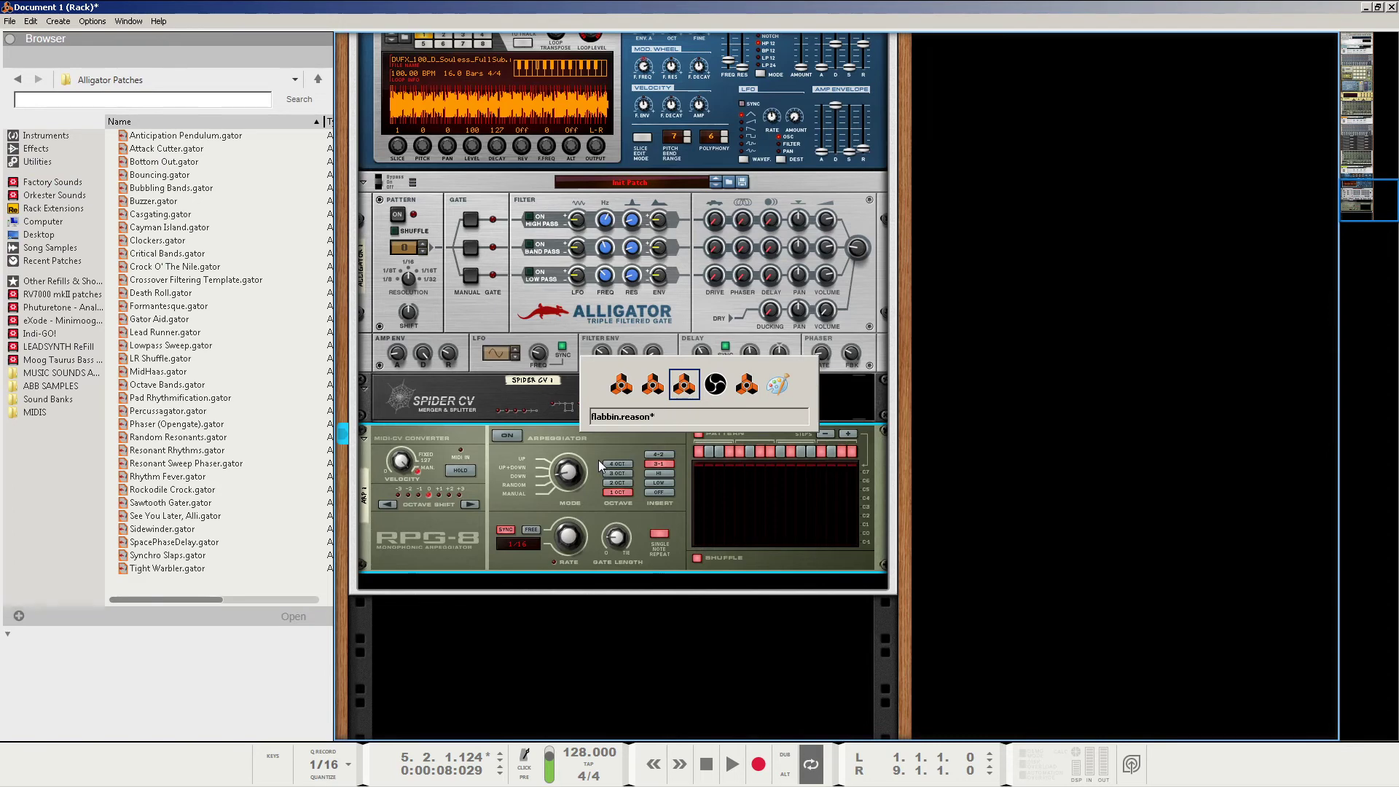
left_click(1366, 7)
left_click(472, 426)
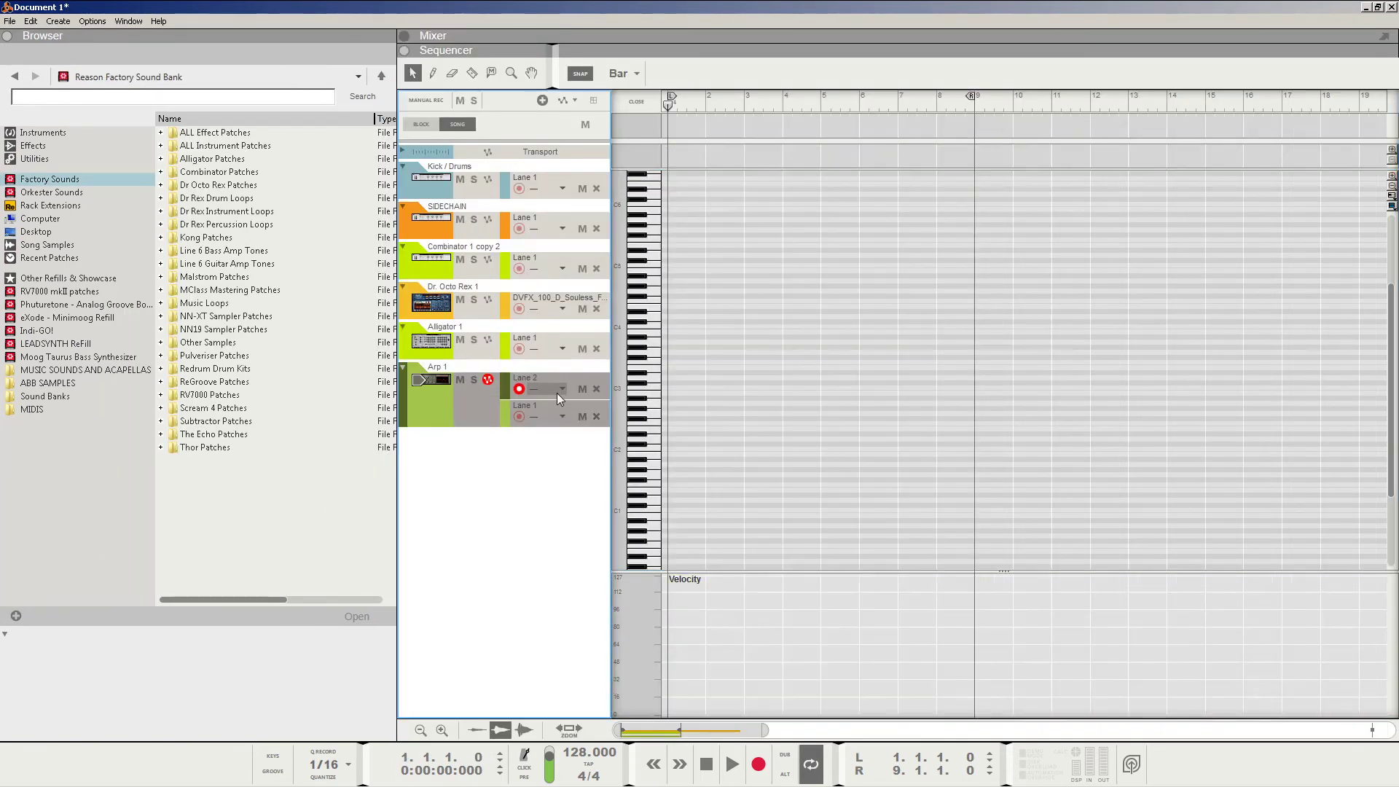
key("ctrl+e")
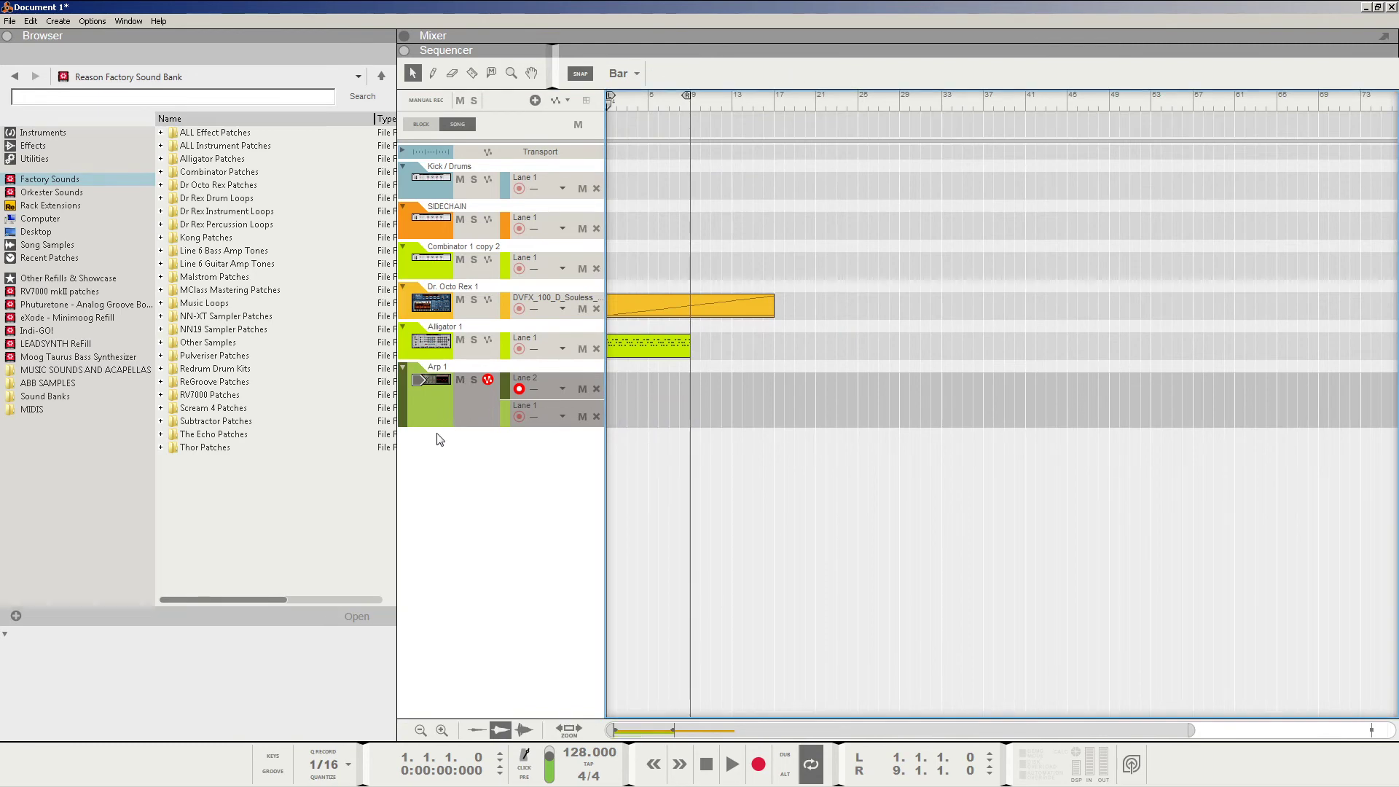
Play the song from bar 1 and show the rack to audition the Alligator driven directly by its own clip
key("ctrl+Tab")
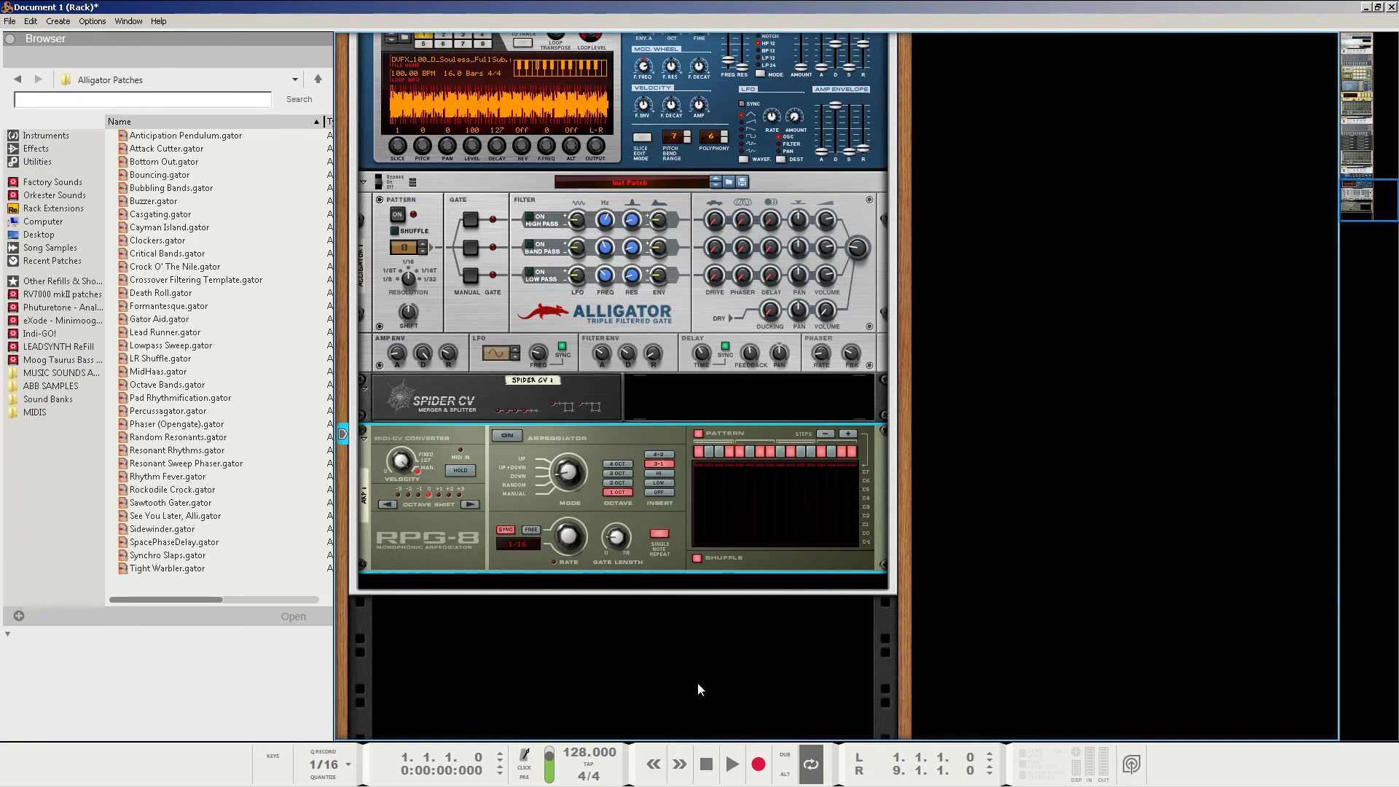
key("ctrl+Tab")
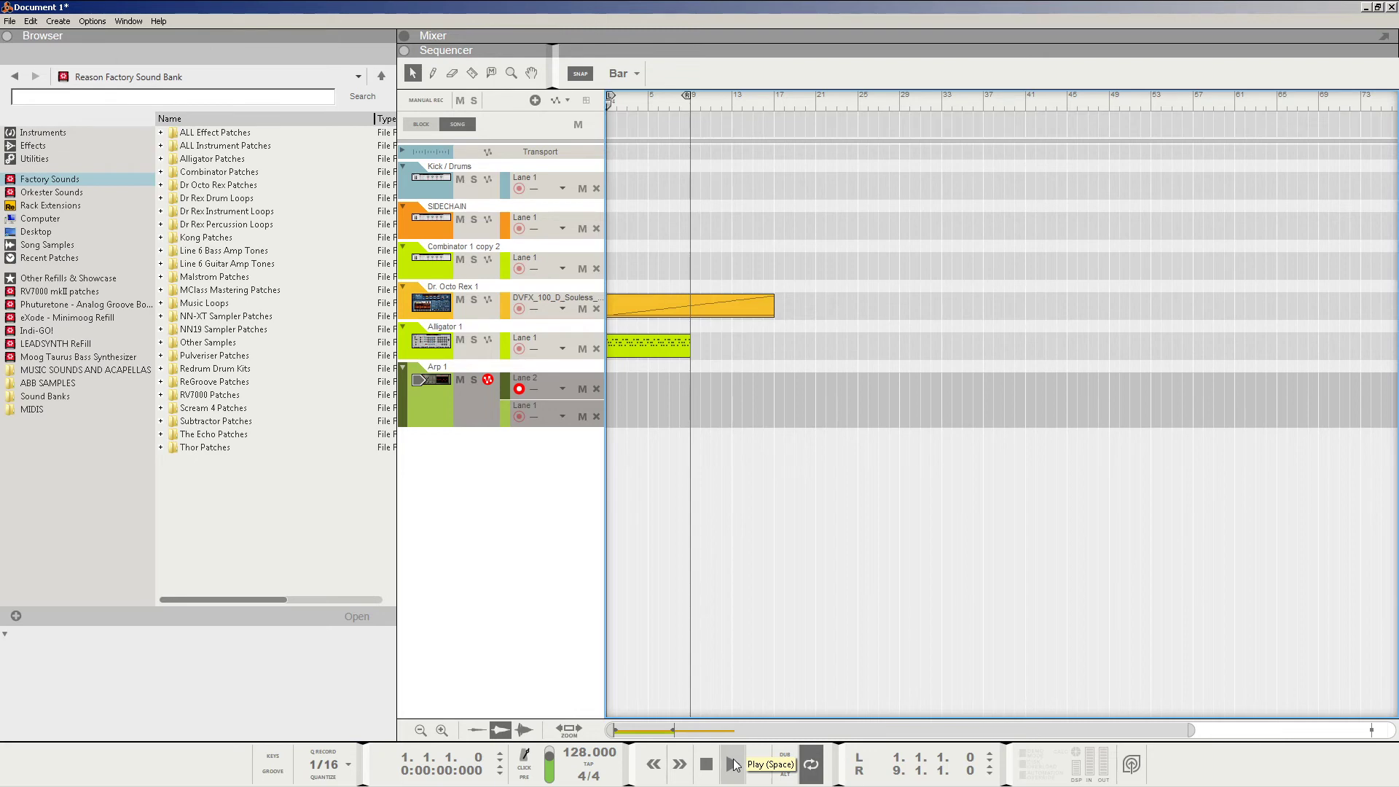
left_click(734, 765)
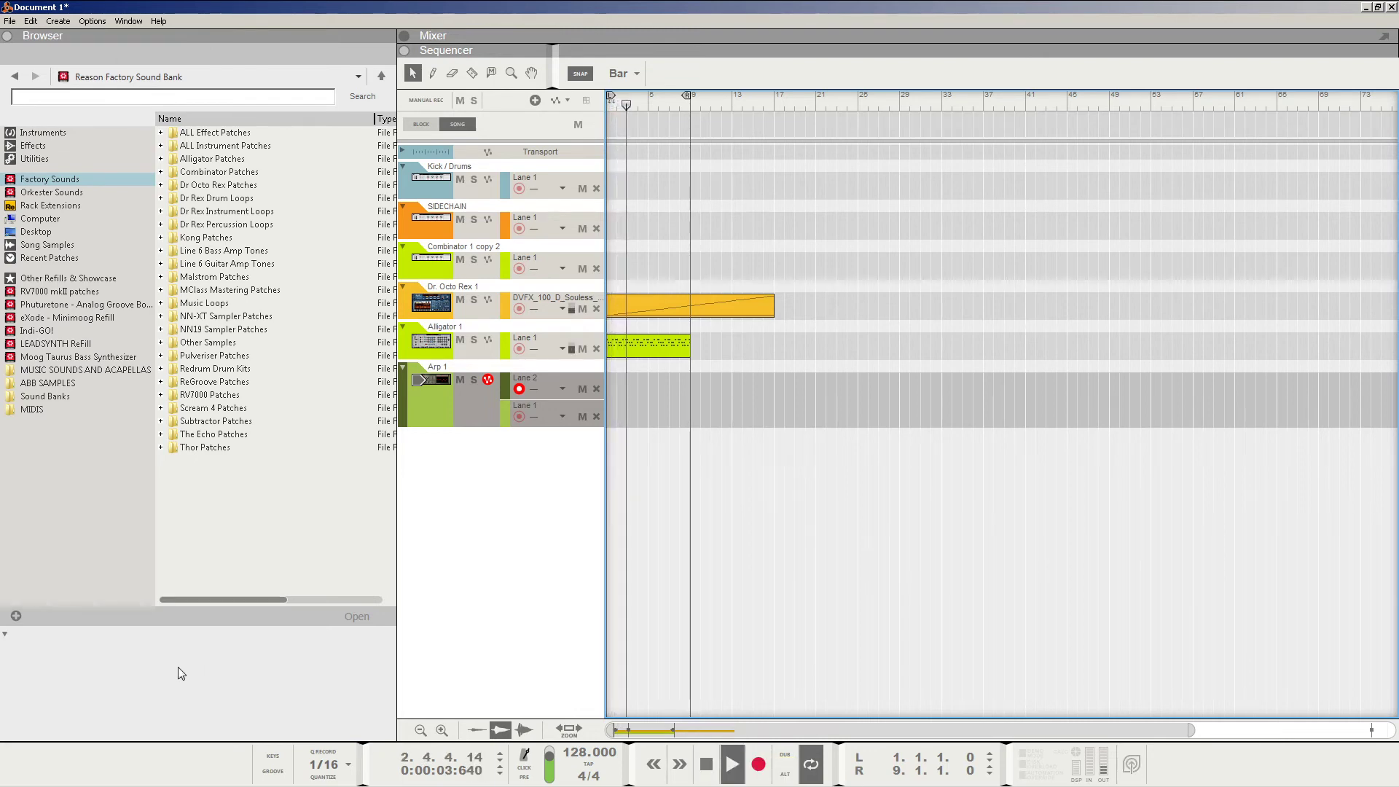
key("F6")
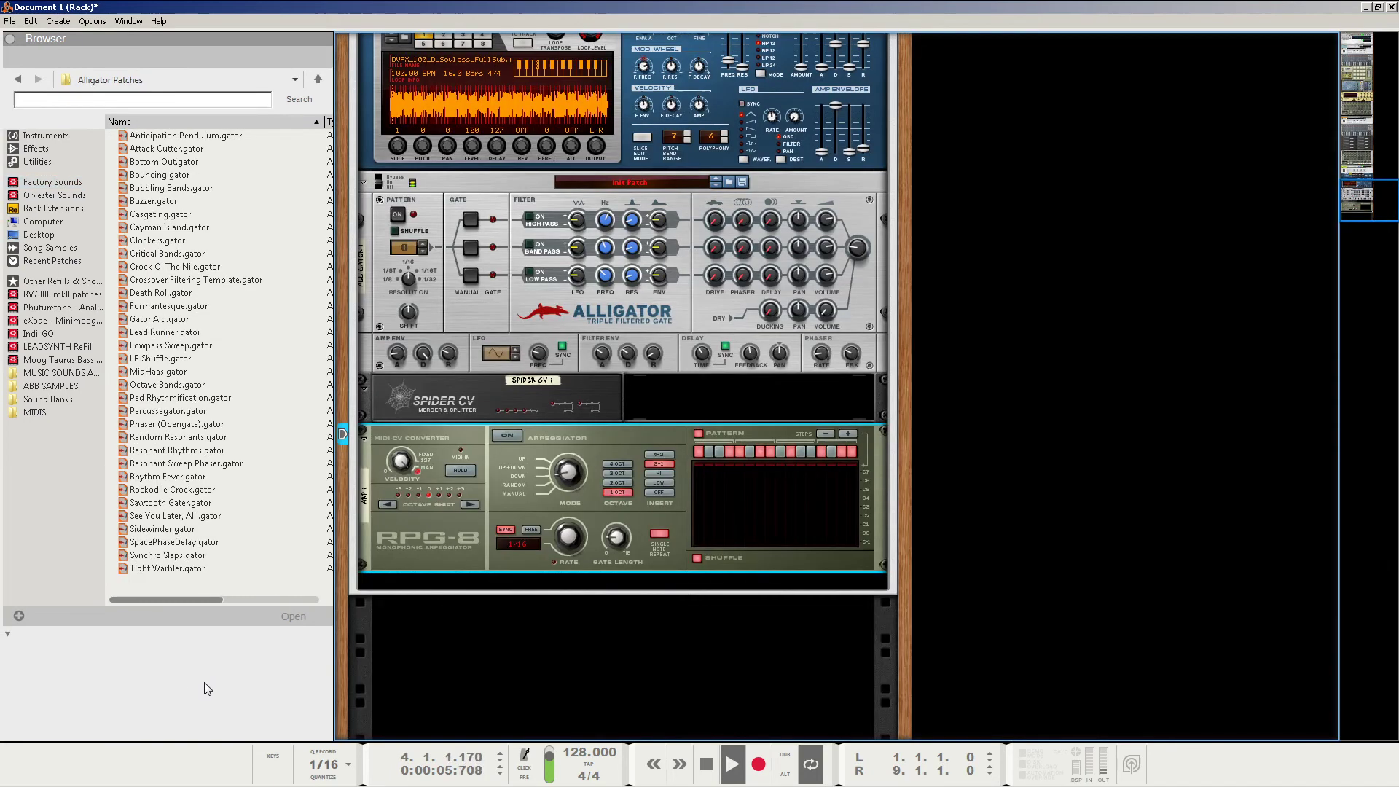
Adjust the Alligator's master volume while the loop plays, and stop playback
left_click(862, 252)
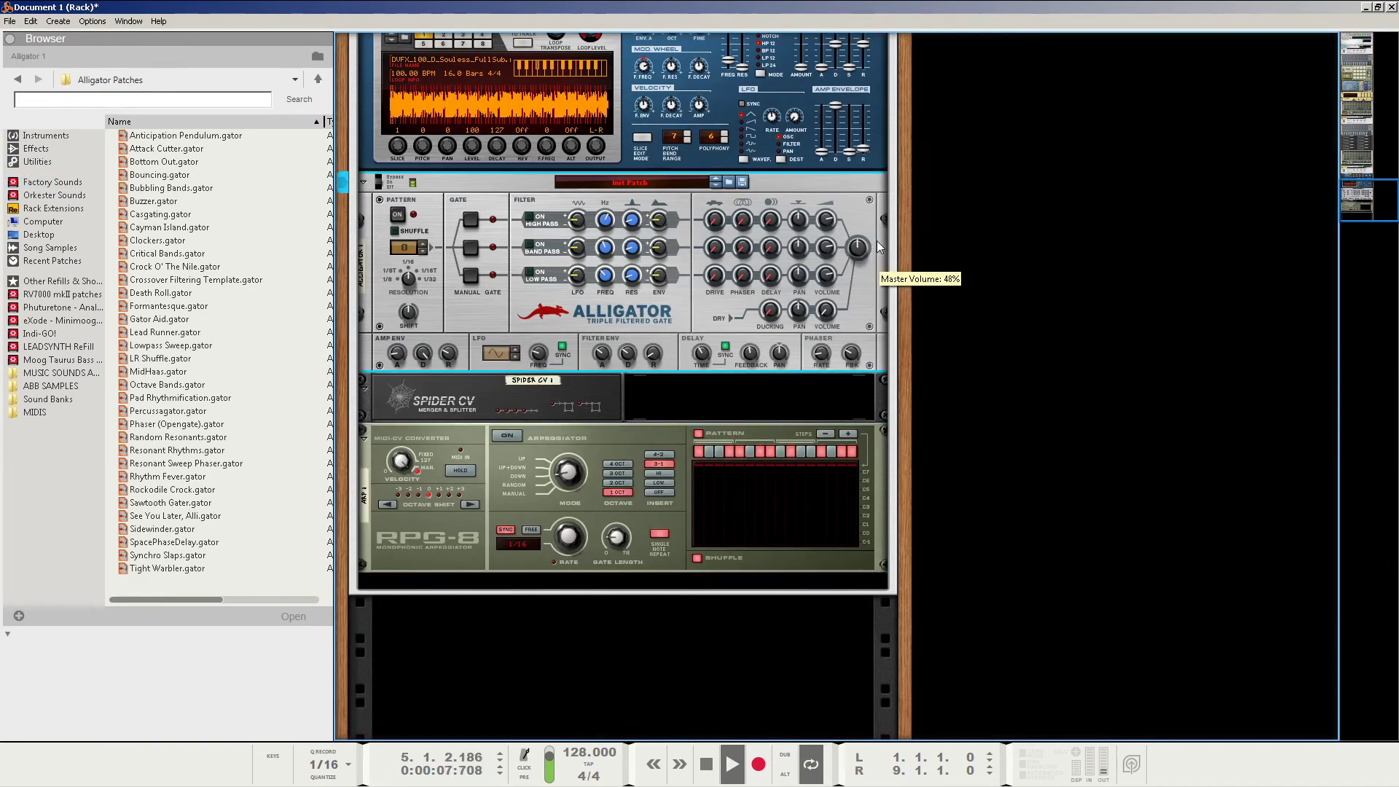
left_click_drag(880, 239, 886, 233)
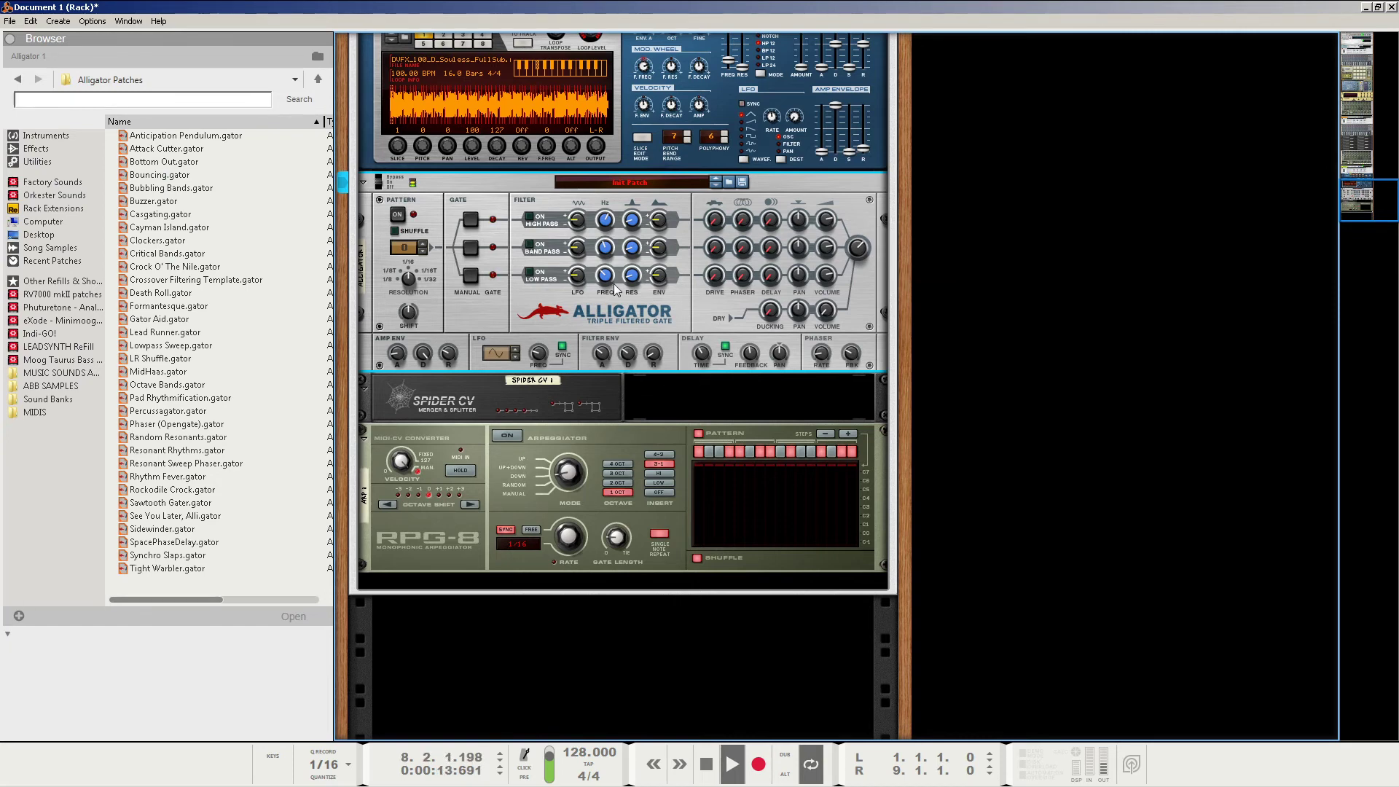
key("space")
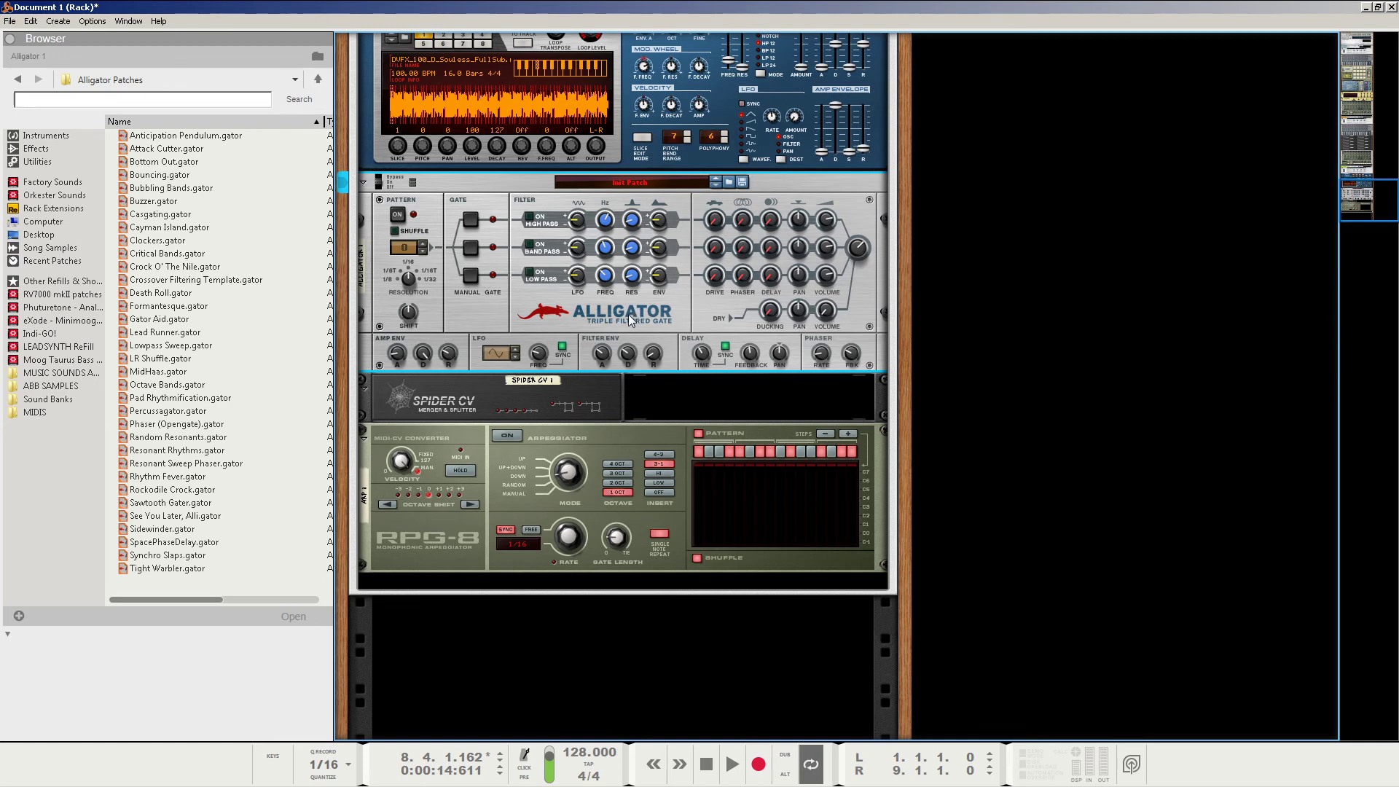
left_click(609, 444)
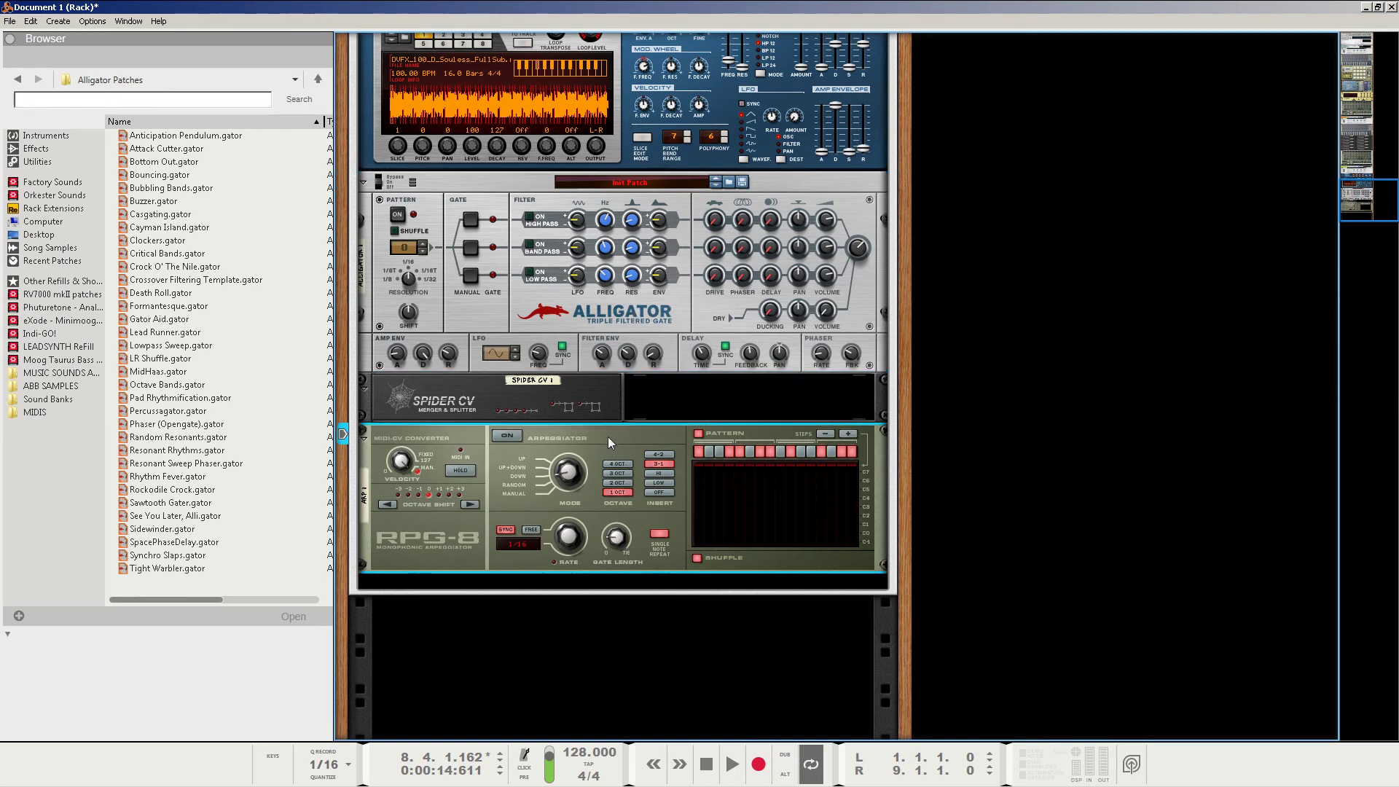